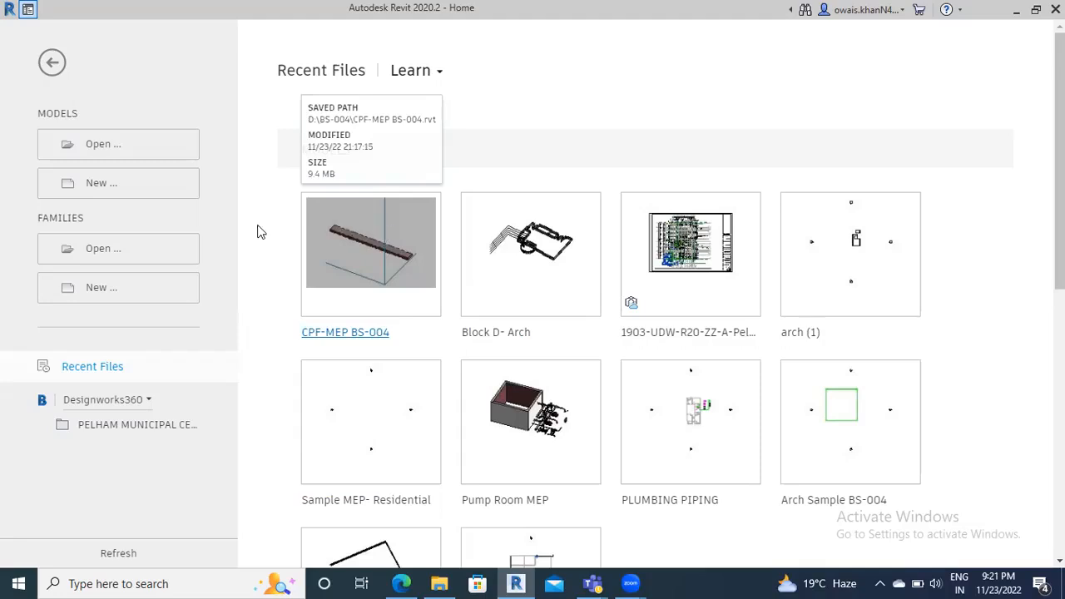
Open arch (1).rvt from D:\Projects\wetransfer_plumbing-revit_2022-08-13_1854\PLUMBING-Revit
key("ctrl+o")
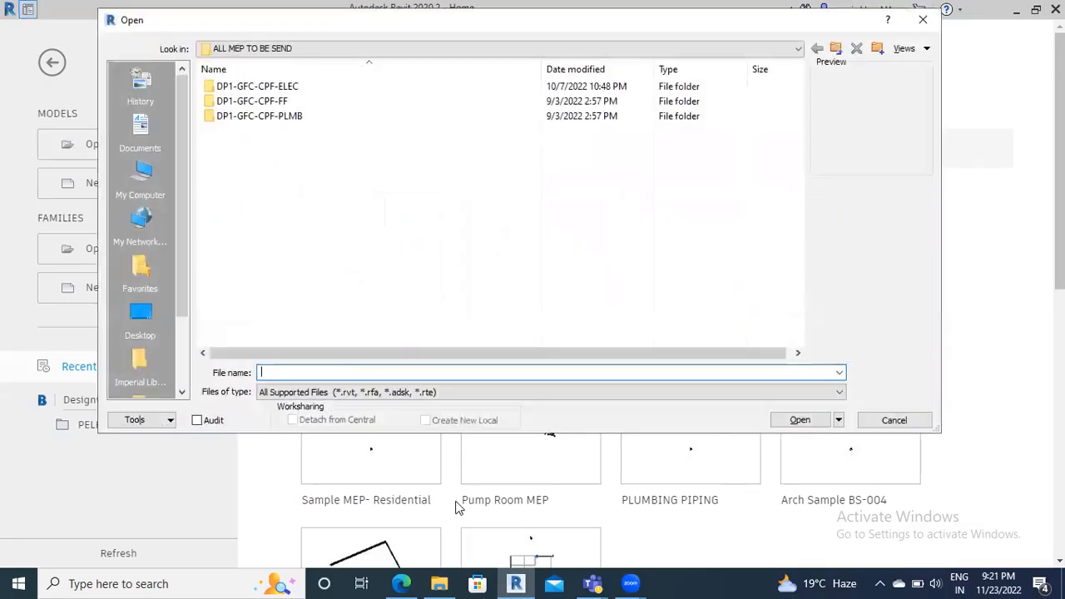
left_click(141, 176)
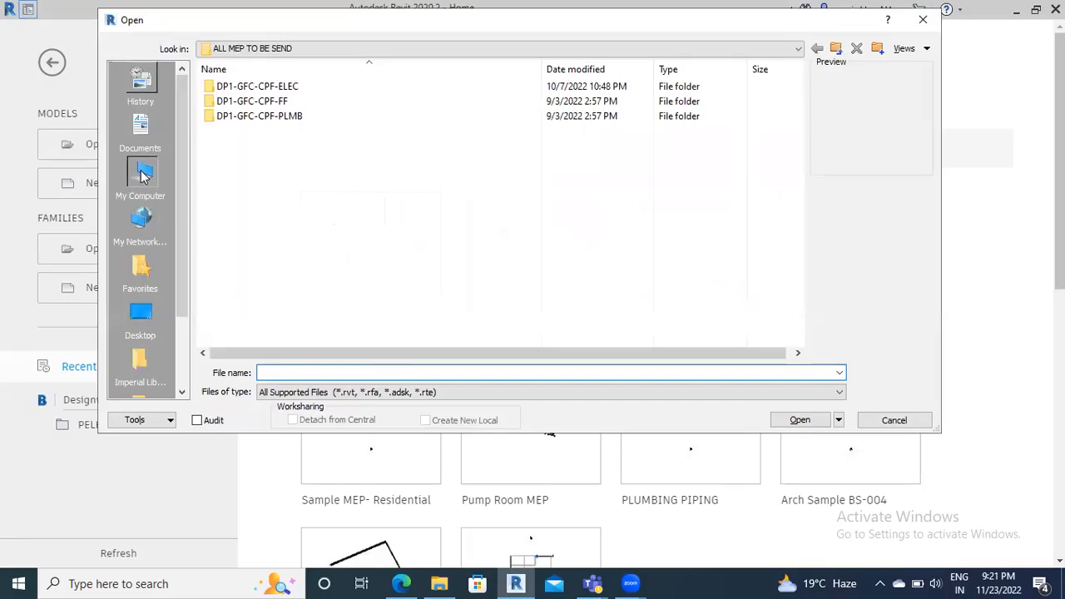
double_click(264, 247)
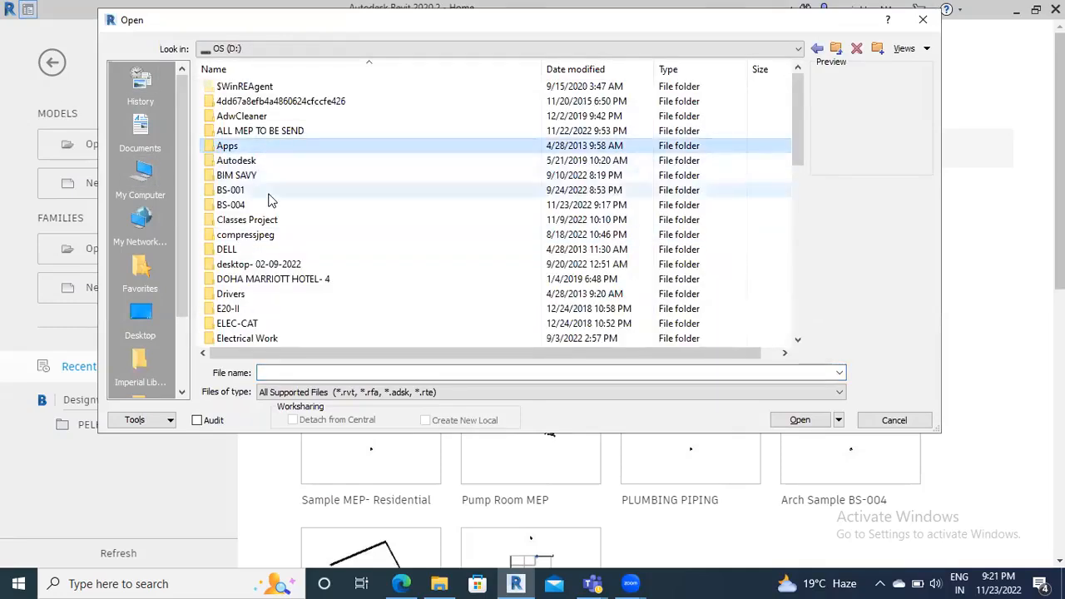
scroll(268, 204, "down", 4)
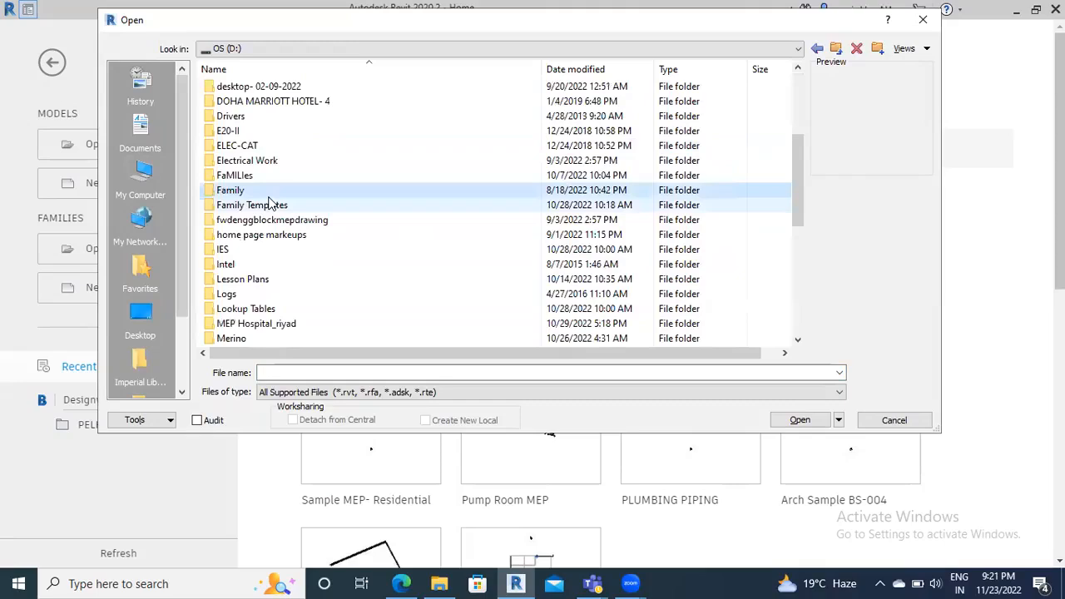
scroll(269, 138, "down", 7)
double_click(266, 175)
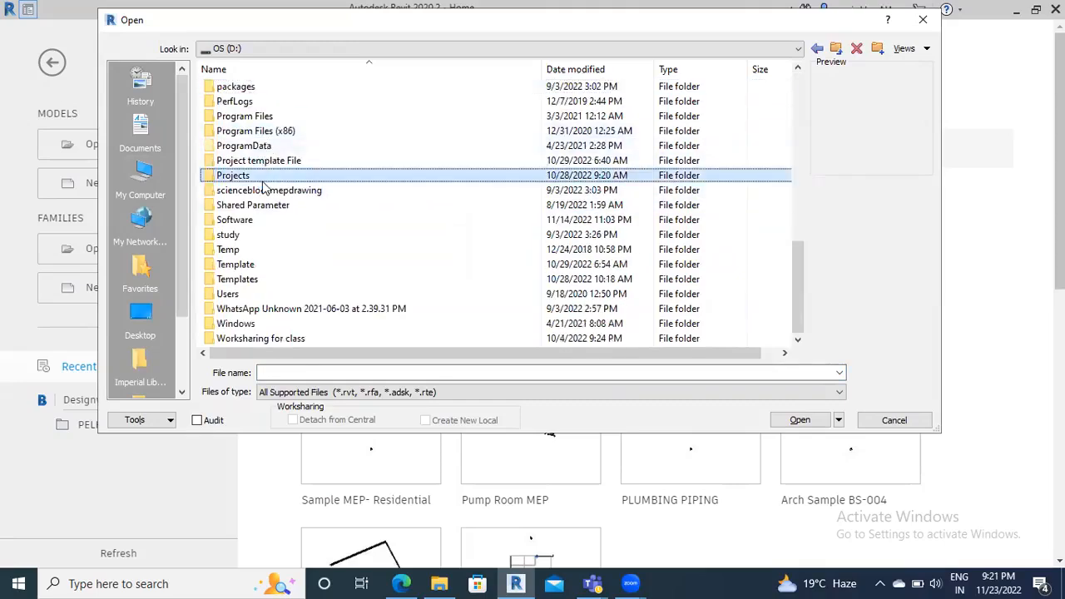
left_click(268, 132)
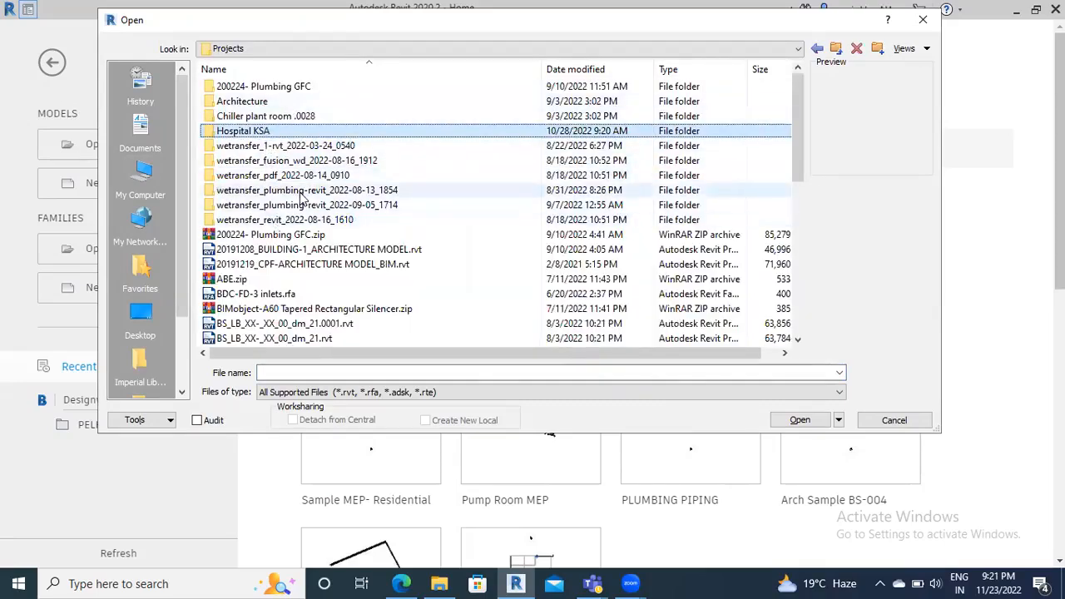
double_click(278, 191)
left_click(254, 87)
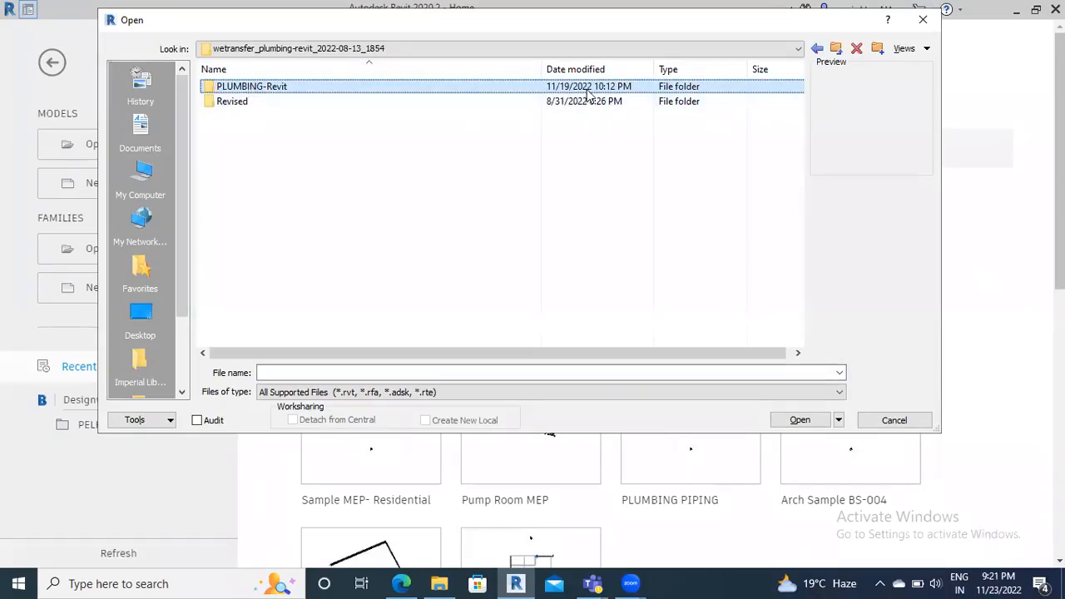
double_click(310, 89)
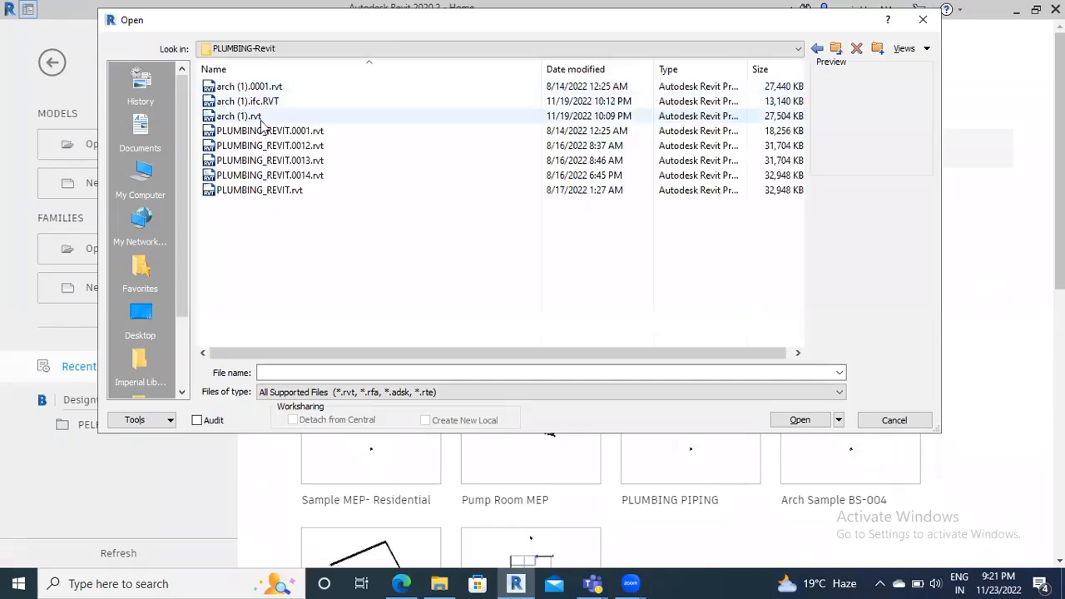
left_click(270, 117)
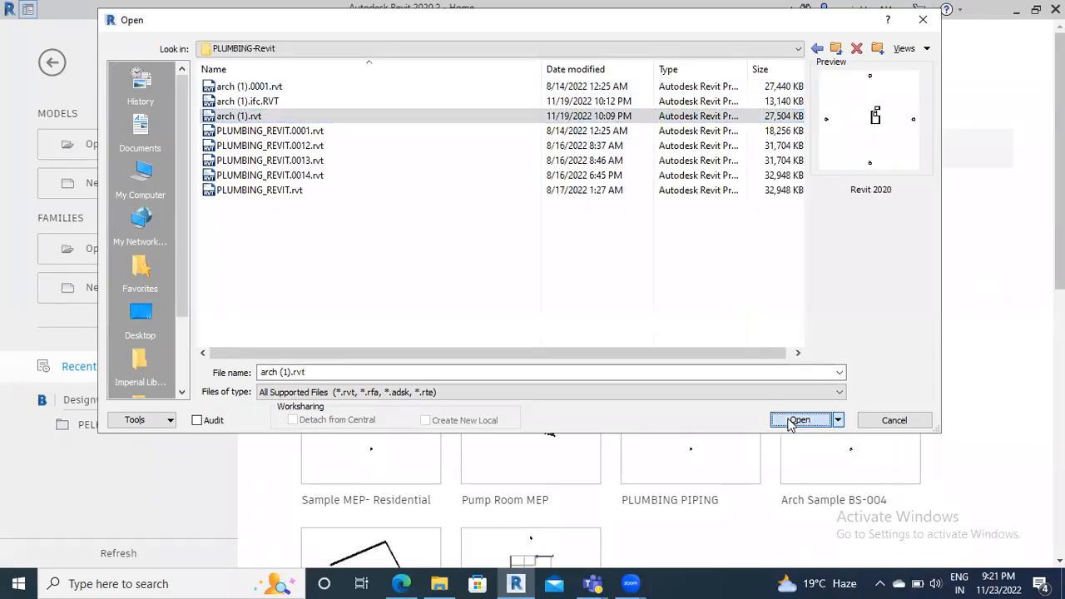
left_click(799, 420)
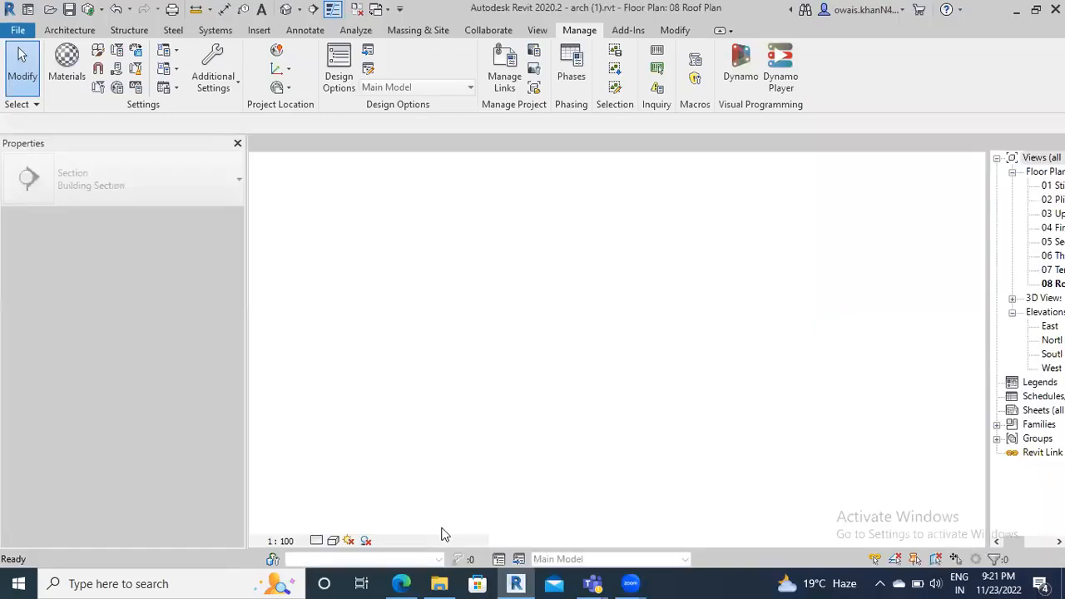
Launch Revit 2019 from a Windows search for 'revit'
left_click(209, 583)
type("revit")
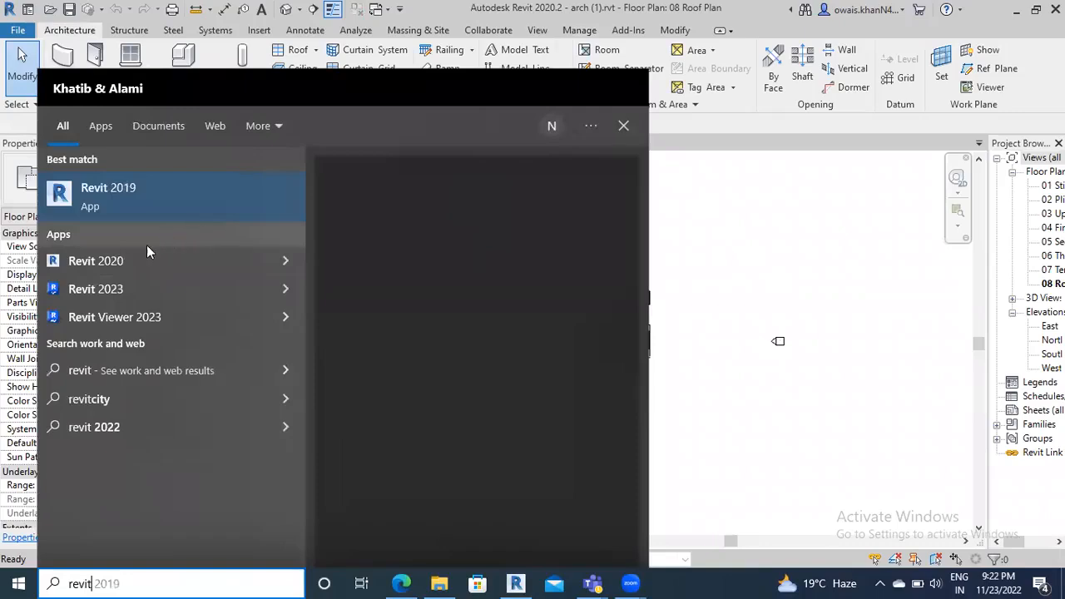
left_click(175, 189)
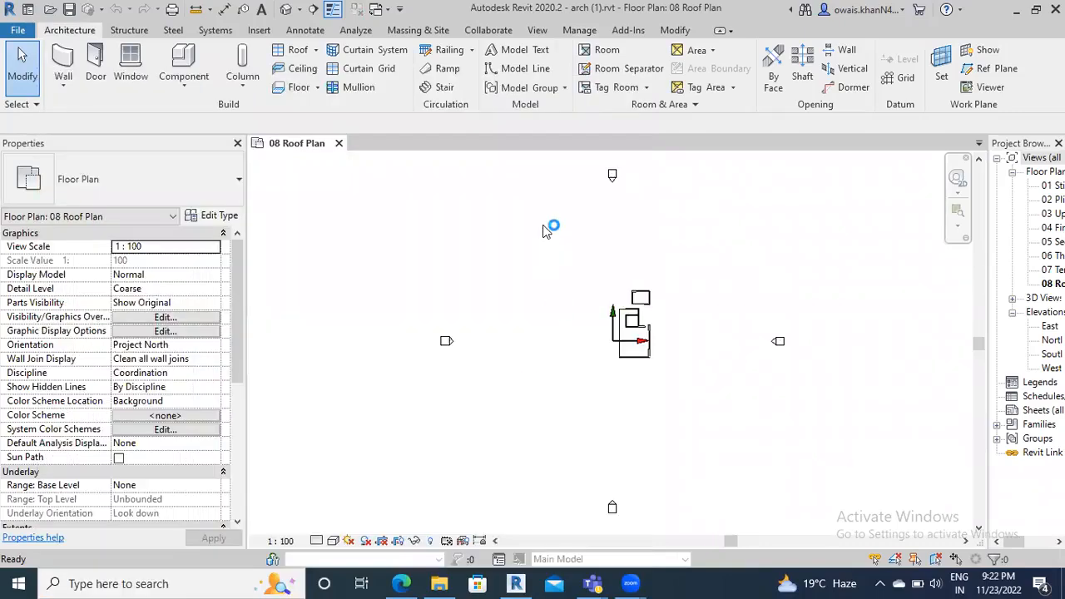
Browse the File > Export formats in Revit 2020 and dismiss the menu without exporting
left_click(18, 30)
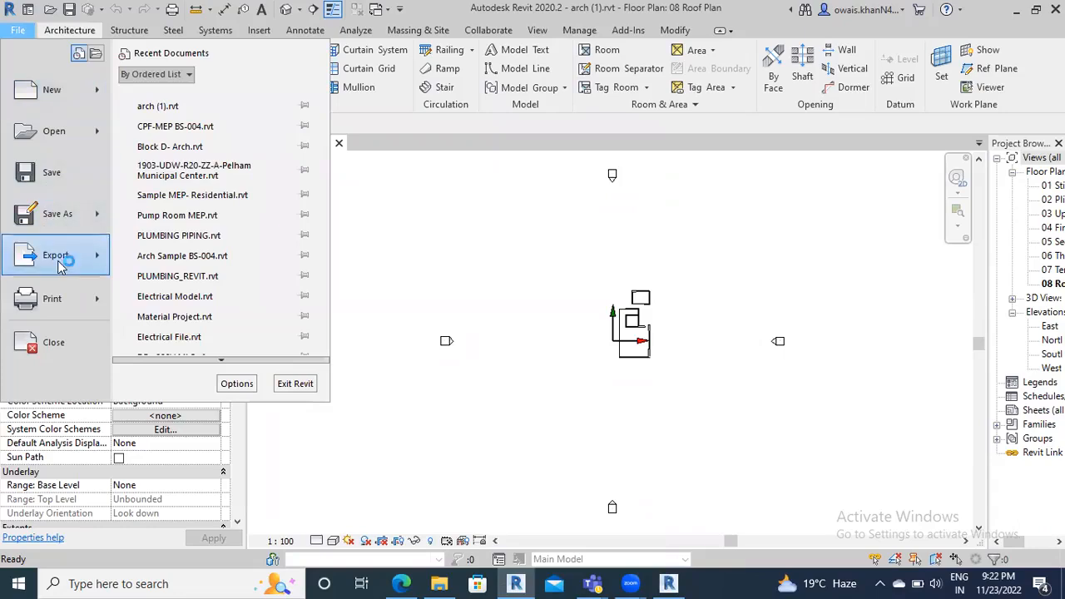
mouse_move(60, 261)
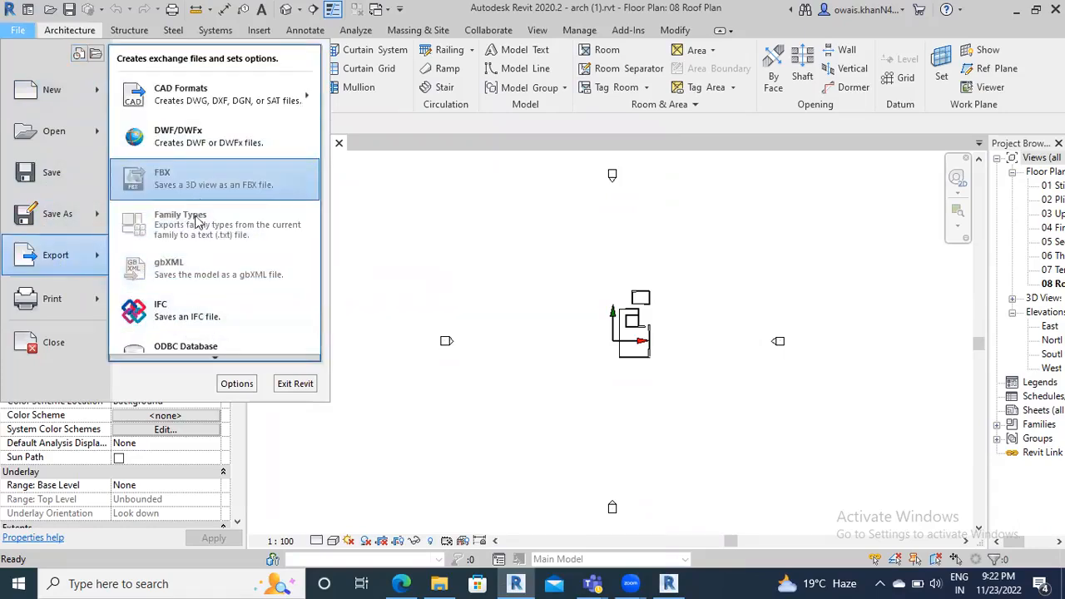
mouse_move(210, 356)
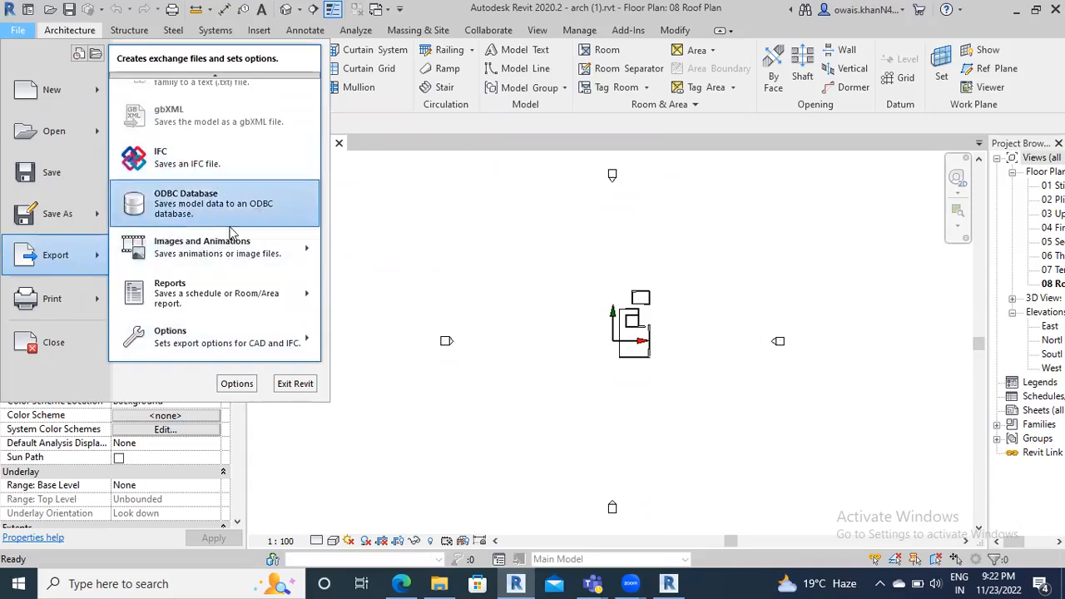
left_click(460, 223)
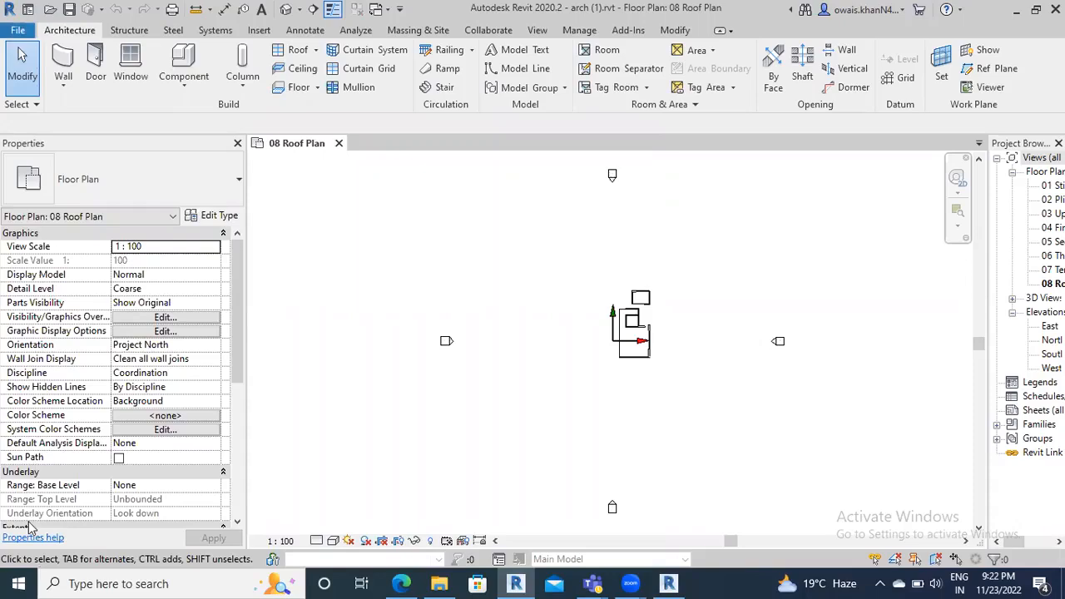
Google 'navisworks export utility tool download' in Chrome and maximize the browser window
key("super")
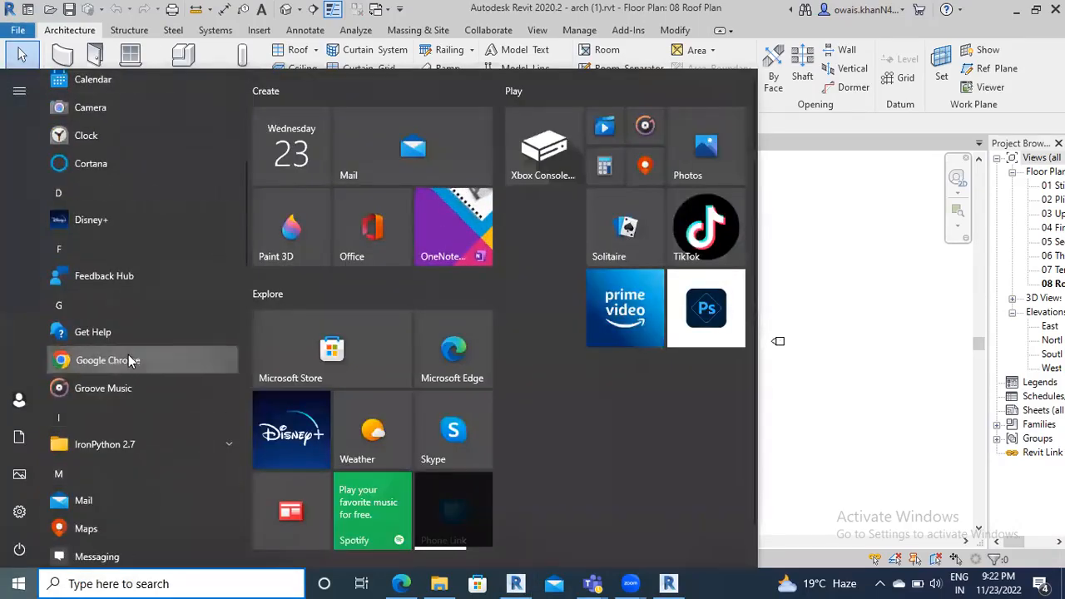
key("Escape")
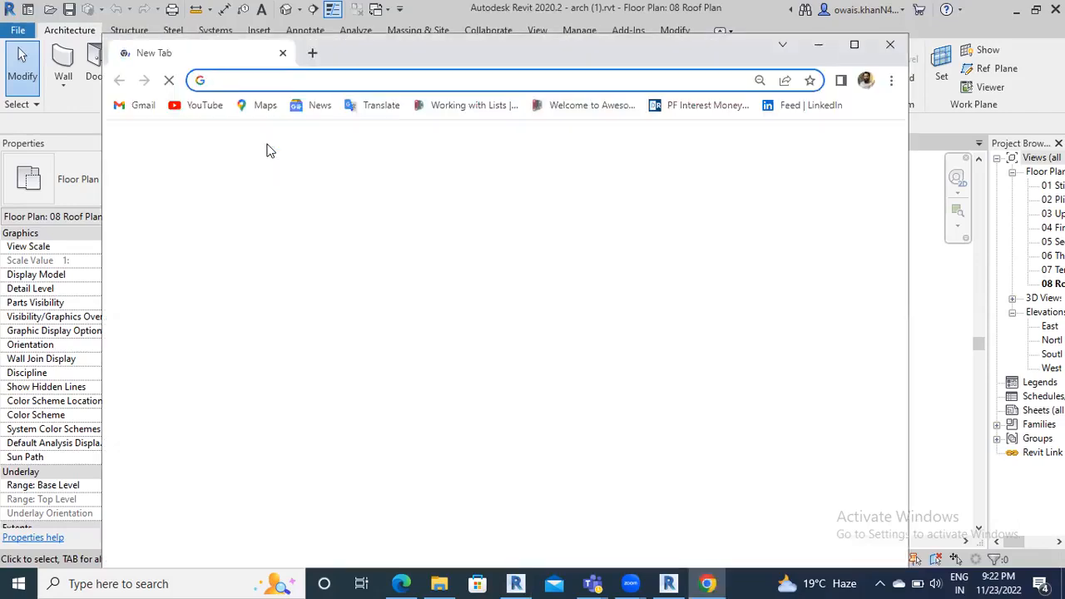
type("navi")
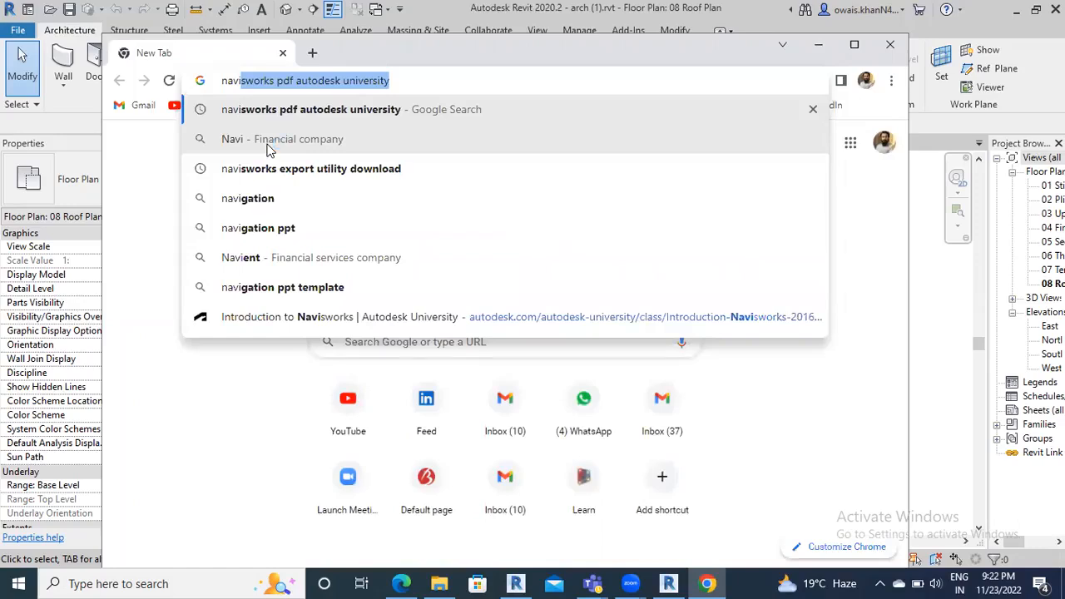
type("sworks pdf")
key("BackSpace")
key("BackSpace")
key("BackSpace")
key("BackSpace")
type("export utility tool download")
key("Return")
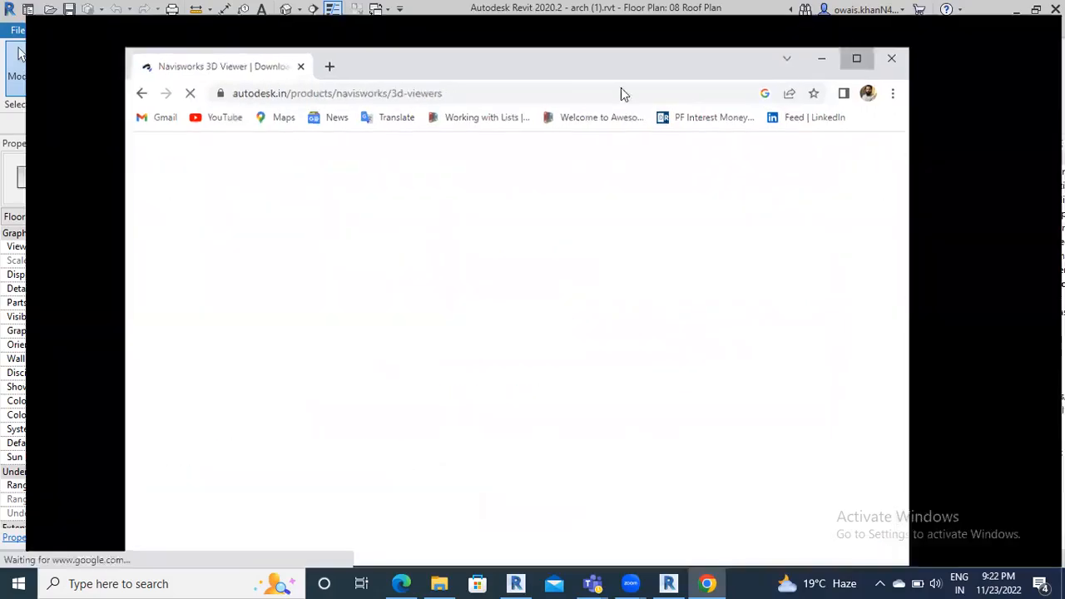
left_click(854, 44)
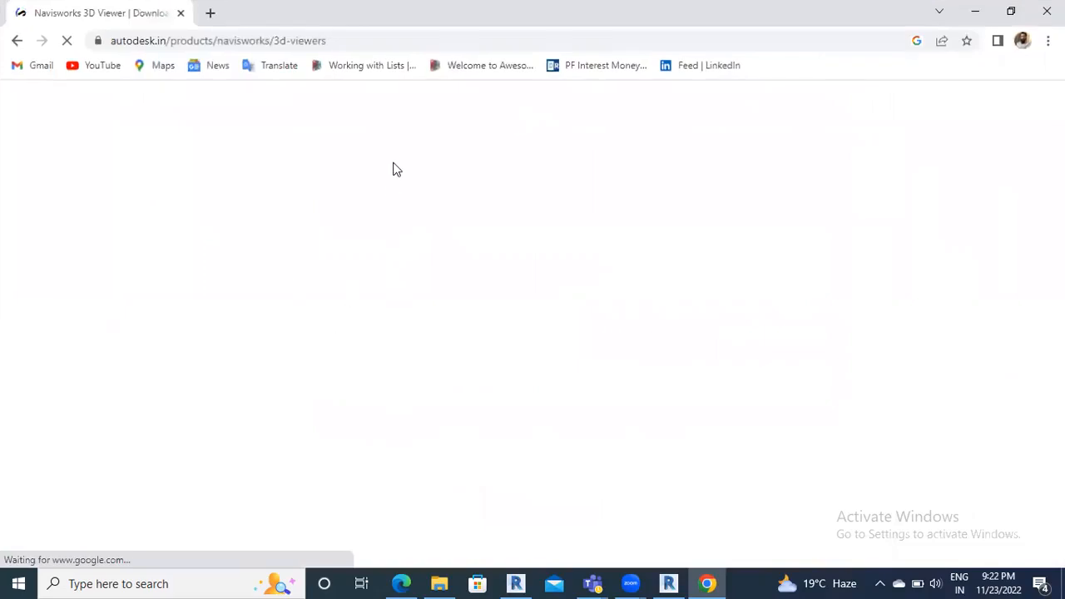
Download NavisworksExporters2020.exe from the 3D viewers for Navisworks section, then return to Revit 2019
scroll(393, 208, "down", 4)
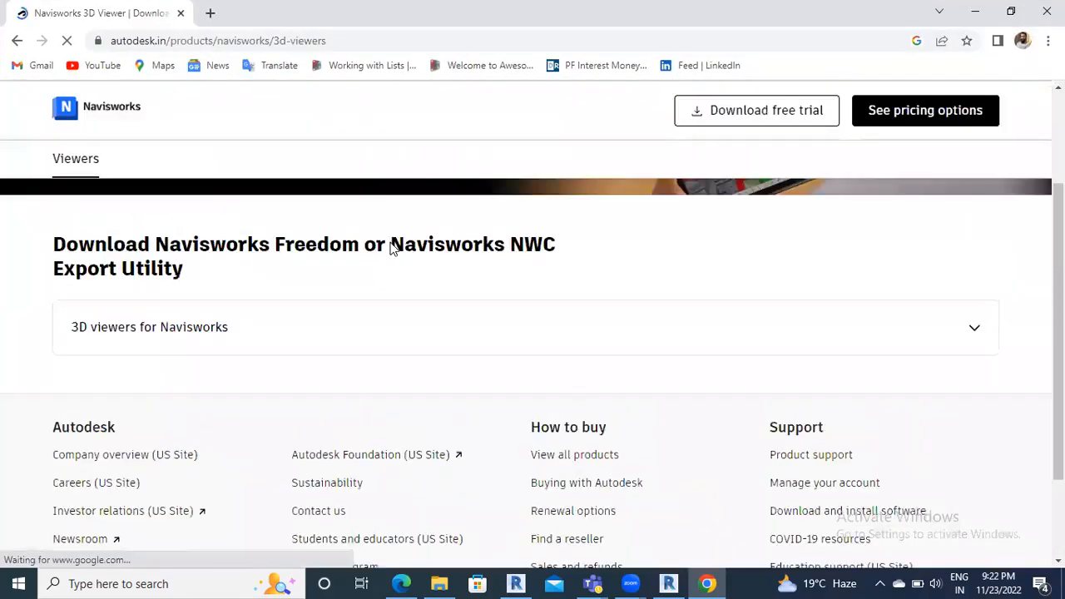
left_click(208, 364)
scroll(364, 378, "down", 3)
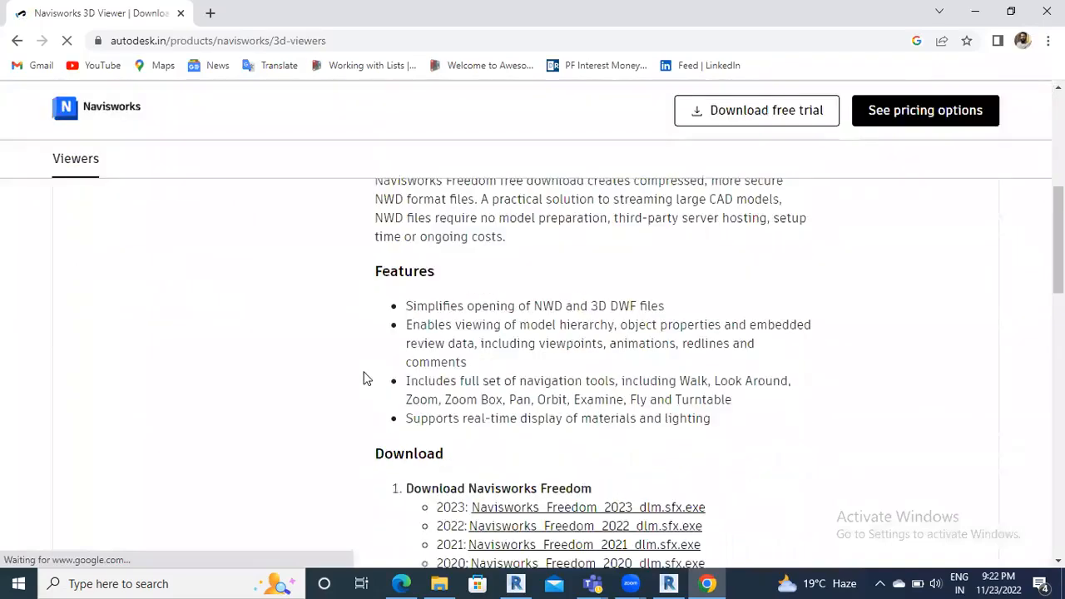
scroll(364, 378, "down", 8)
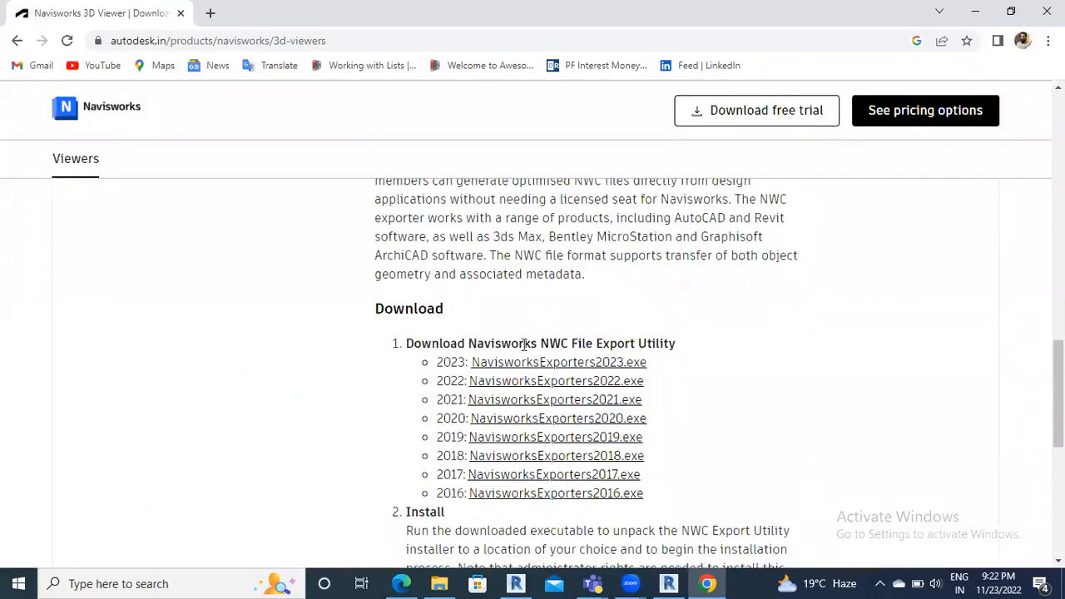
left_click(622, 360)
left_click_drag(406, 344, 537, 344)
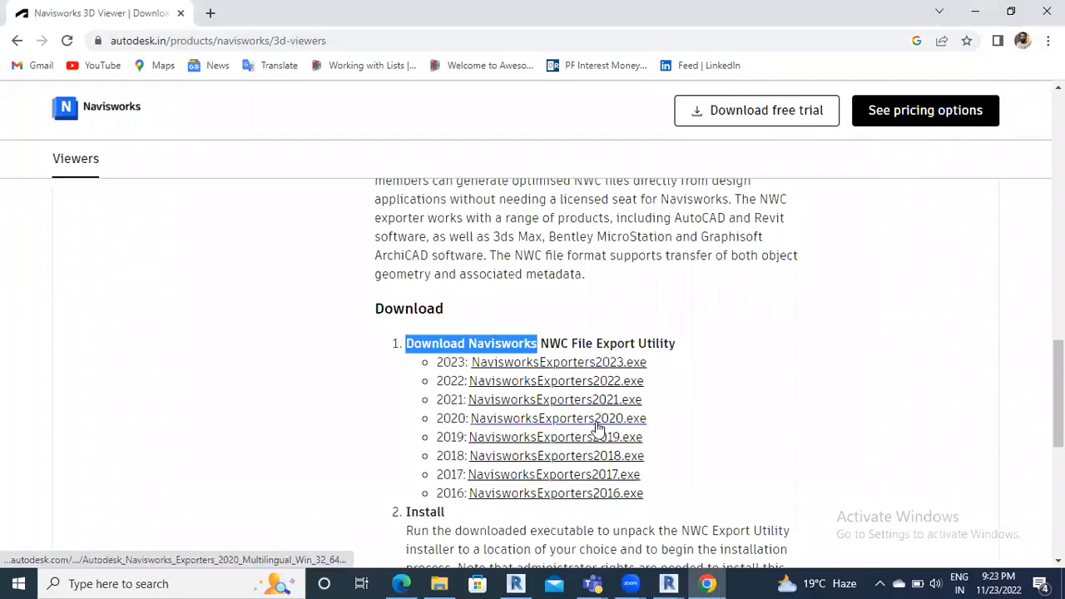
left_click(596, 422)
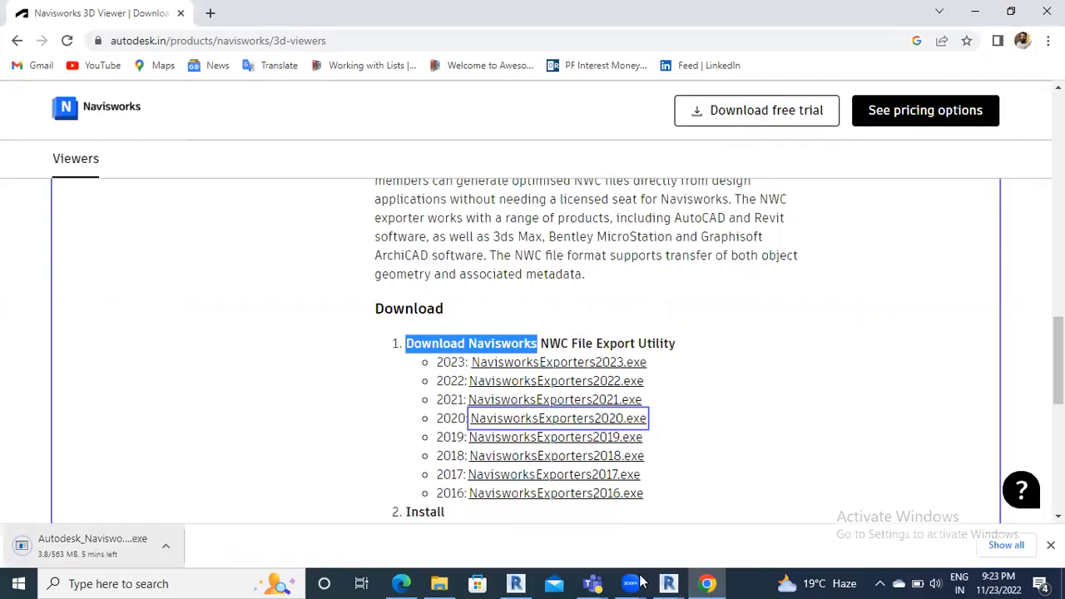
left_click(669, 583)
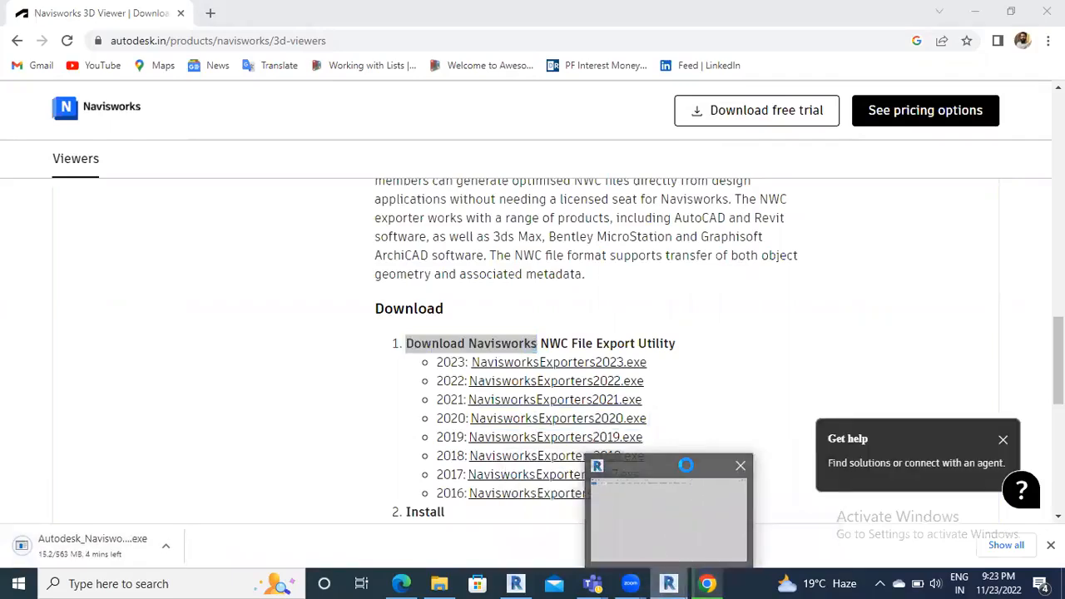
left_click(686, 465)
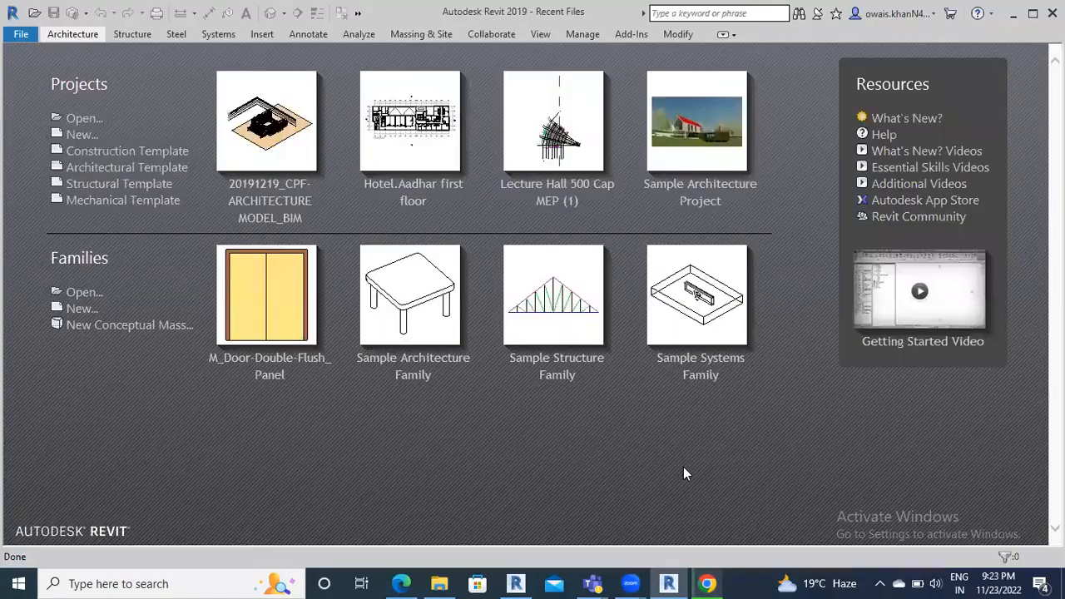
Create a new Revit 2019 project from the Electrical-Default.rte template
left_click(77, 135)
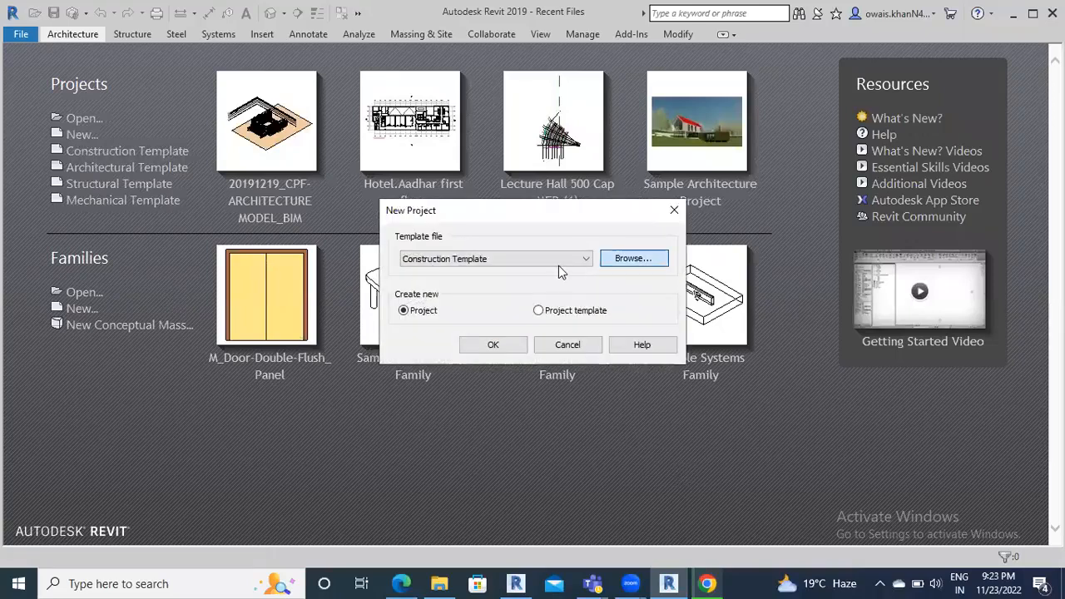
key("Return")
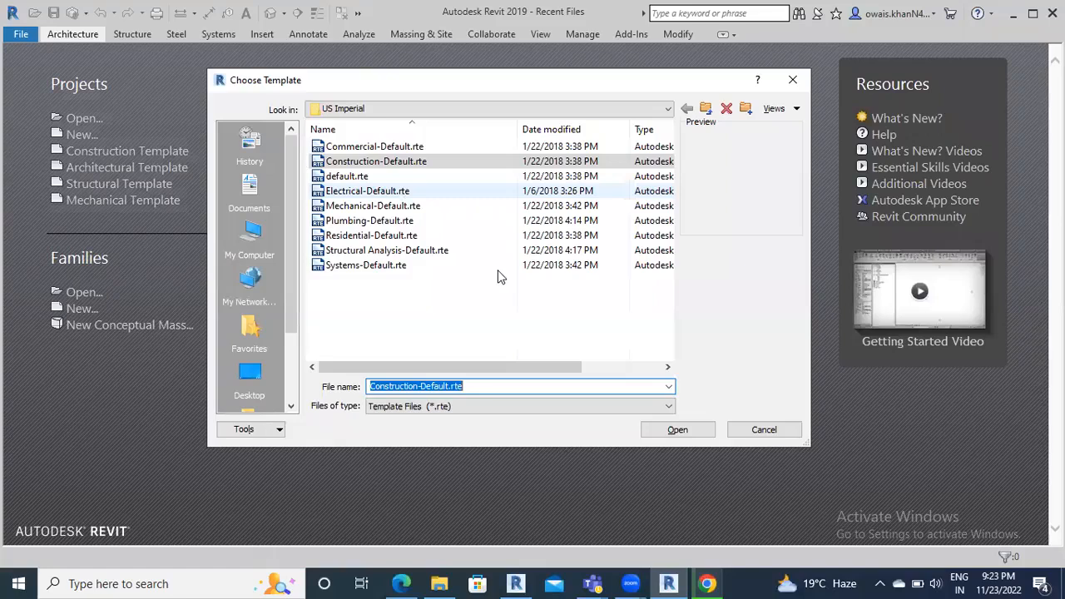
left_click(367, 190)
left_click(677, 429)
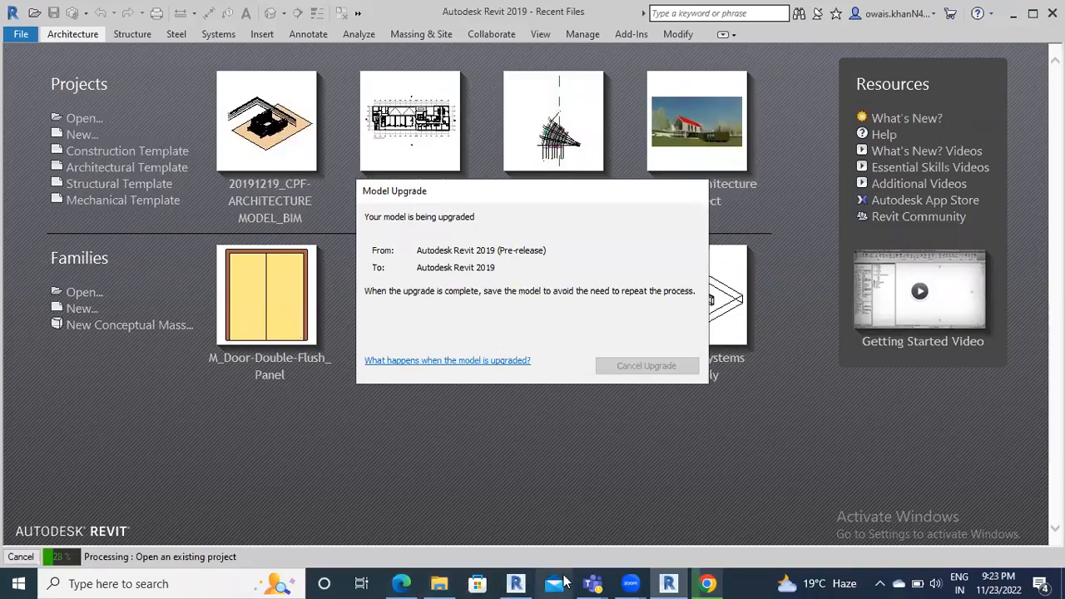
Close the 08 Roof Plan view in Revit 2020 and open File Explorer
left_click(516, 583)
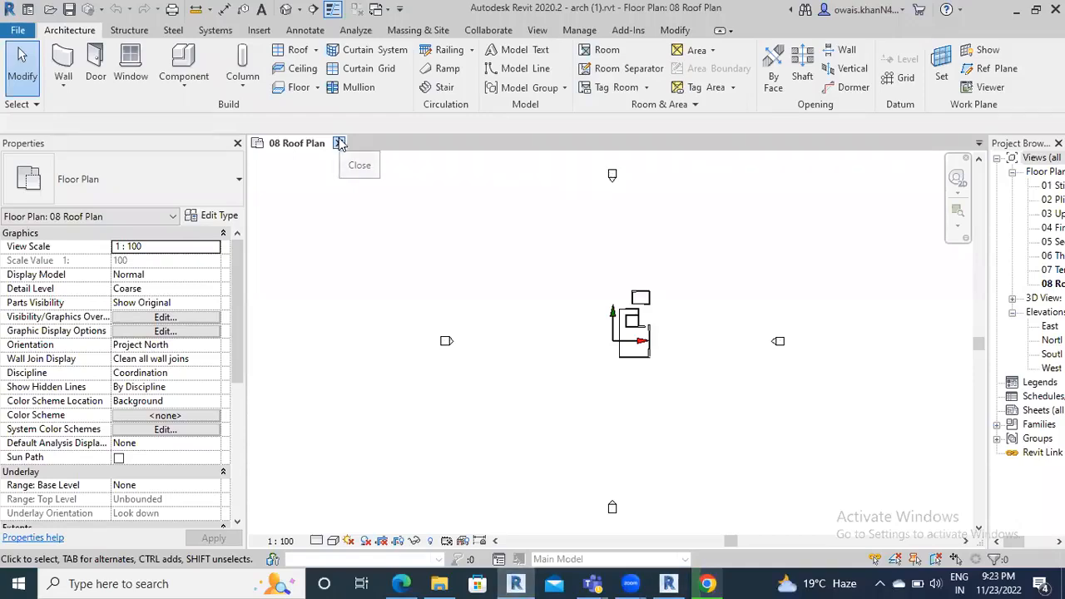
left_click(339, 143)
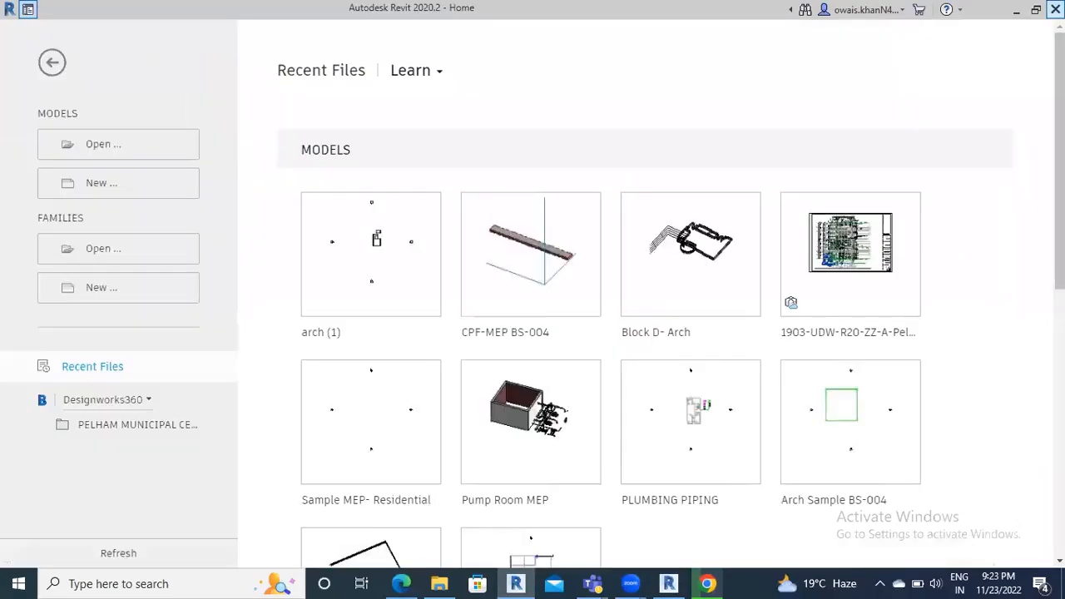
left_click(438, 583)
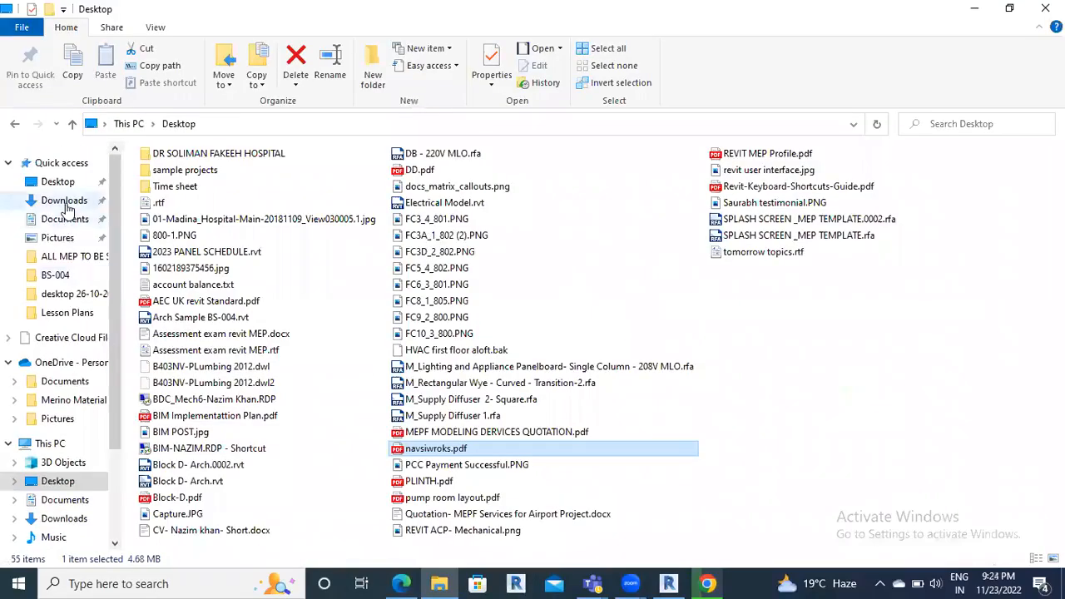
Check the Downloads folder for the exporter, then minimize File Explorer
left_click(61, 201)
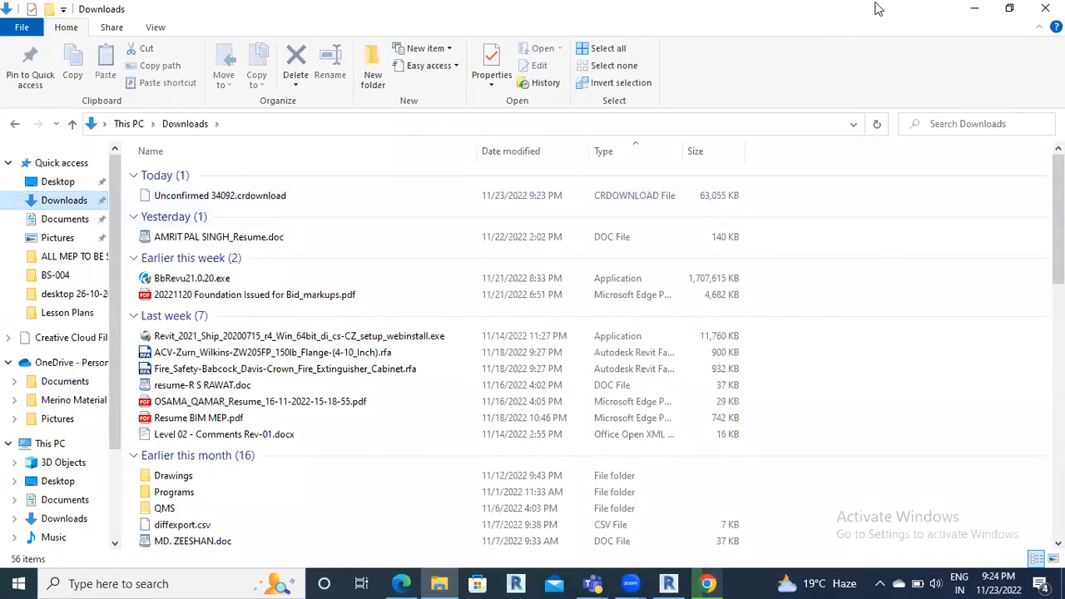
left_click(972, 10)
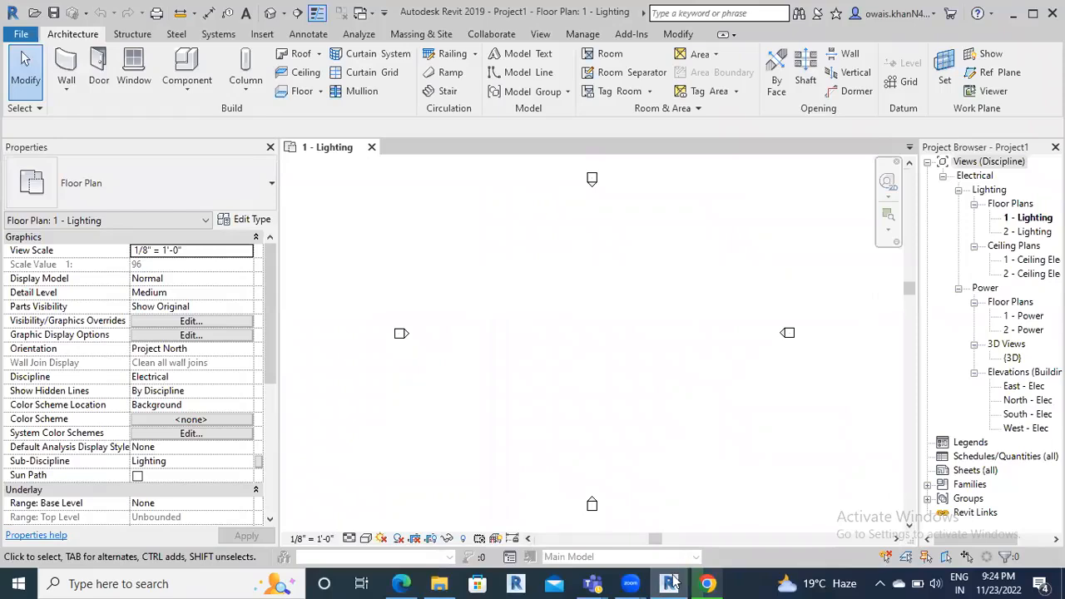
Bring the Chrome window with the Navisworks download page back to the front
mouse_move(698, 582)
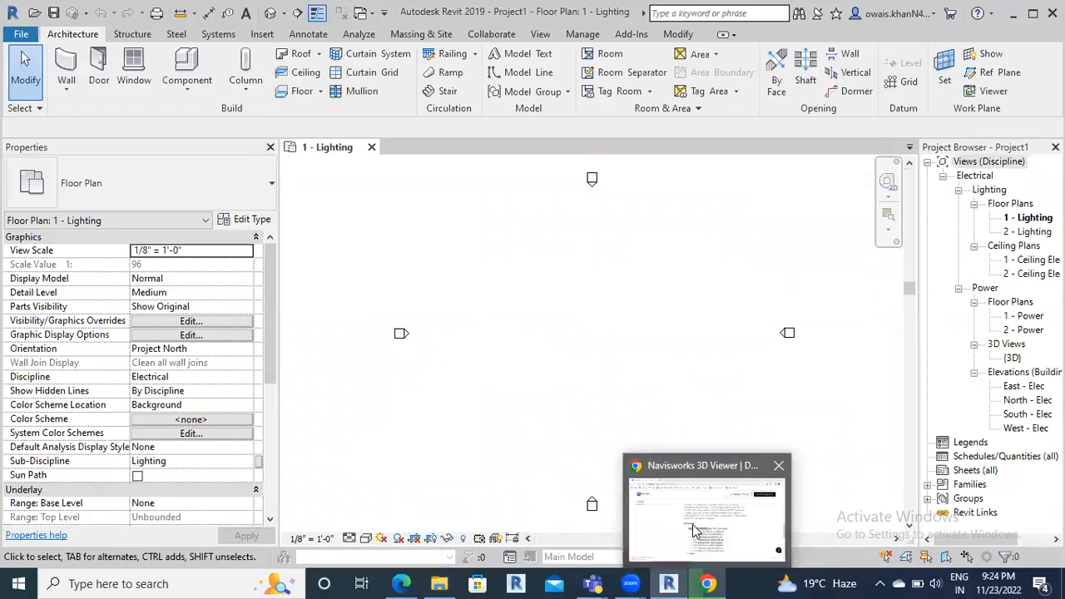
left_click(669, 583)
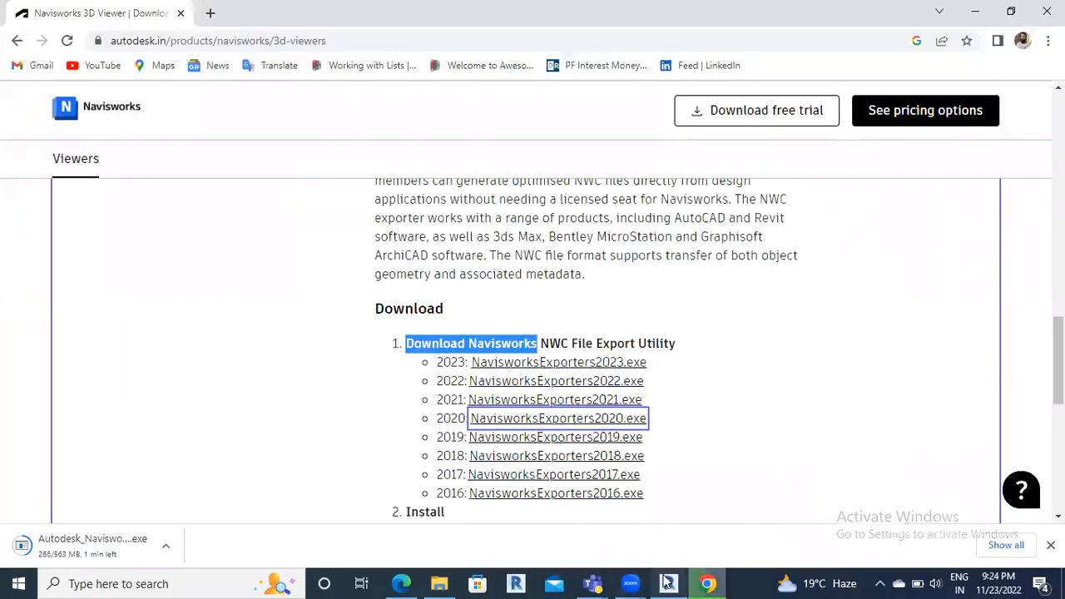
In Revit 2019, scroll through the File > Export formats, then close the 1 - Lighting floor plan
mouse_move(667, 582)
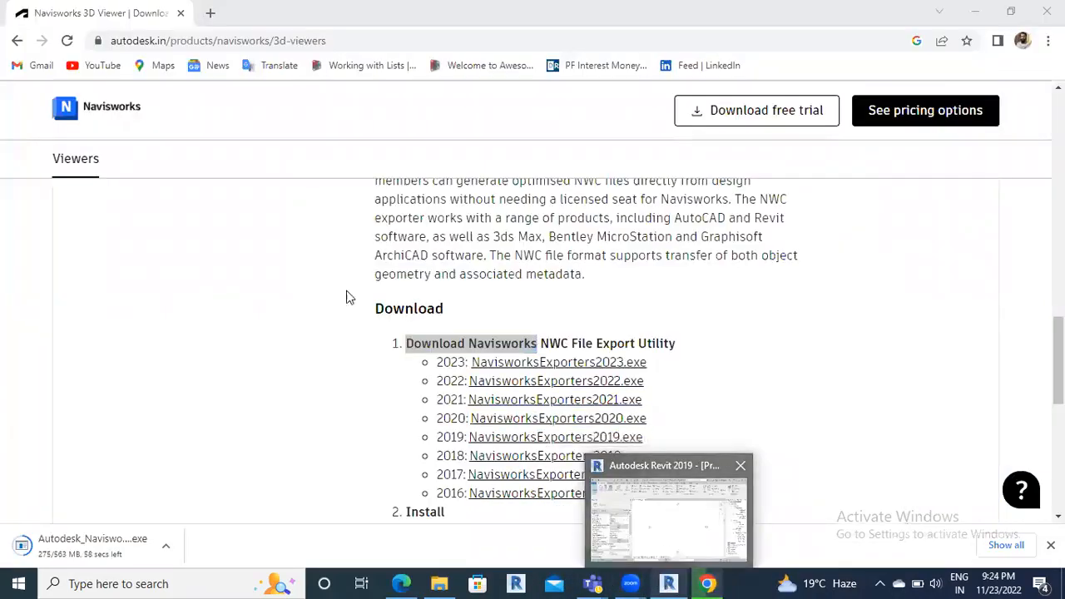
left_click(672, 469)
left_click(21, 34)
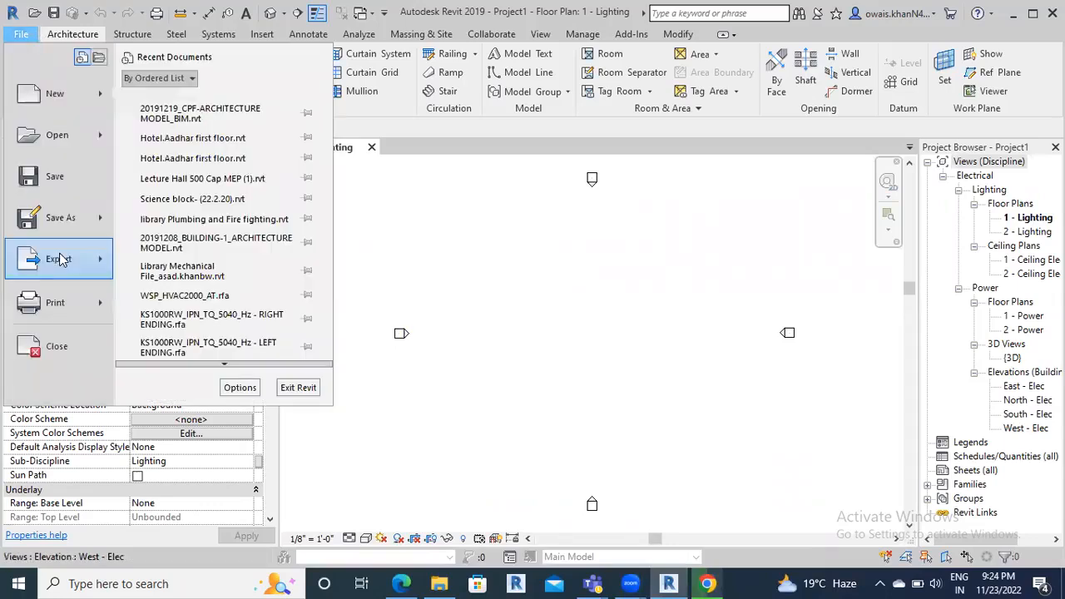
mouse_move(70, 261)
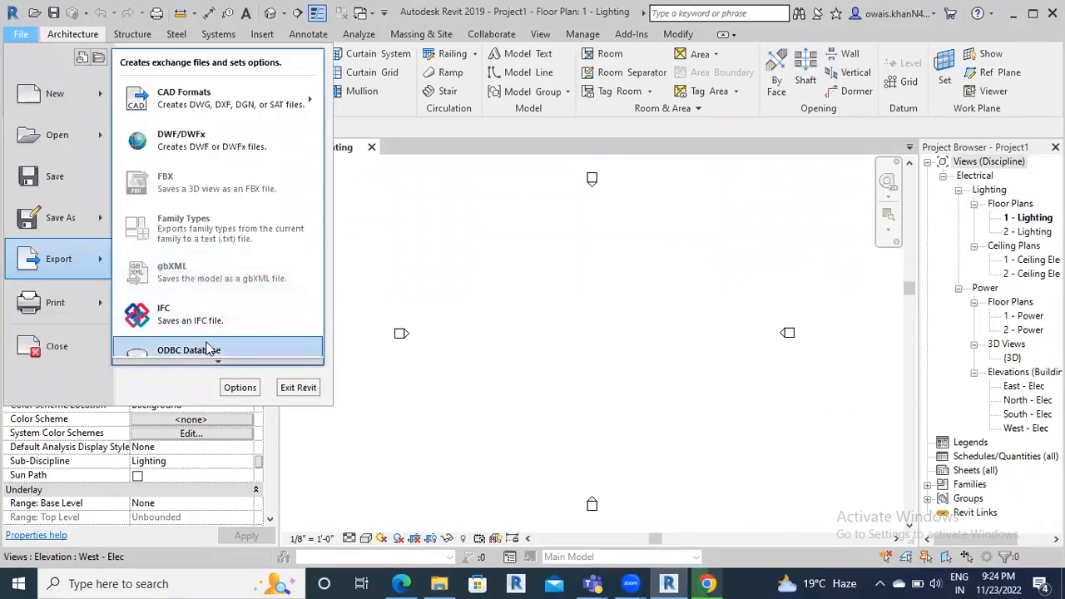
scroll(209, 349, "down", 1)
scroll(209, 365, "down", 2)
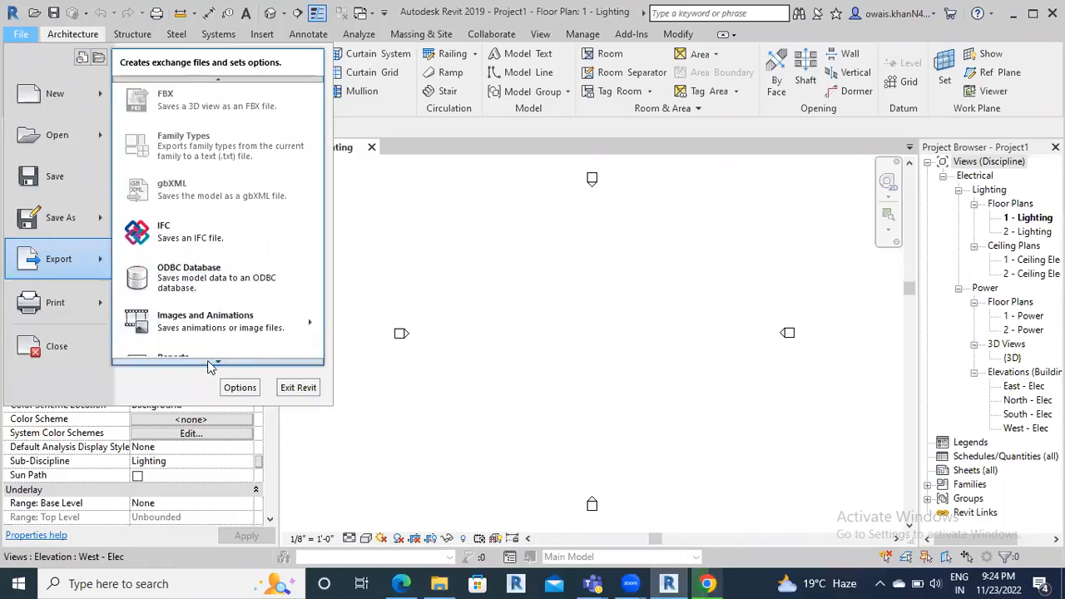
scroll(218, 83, "up", 4)
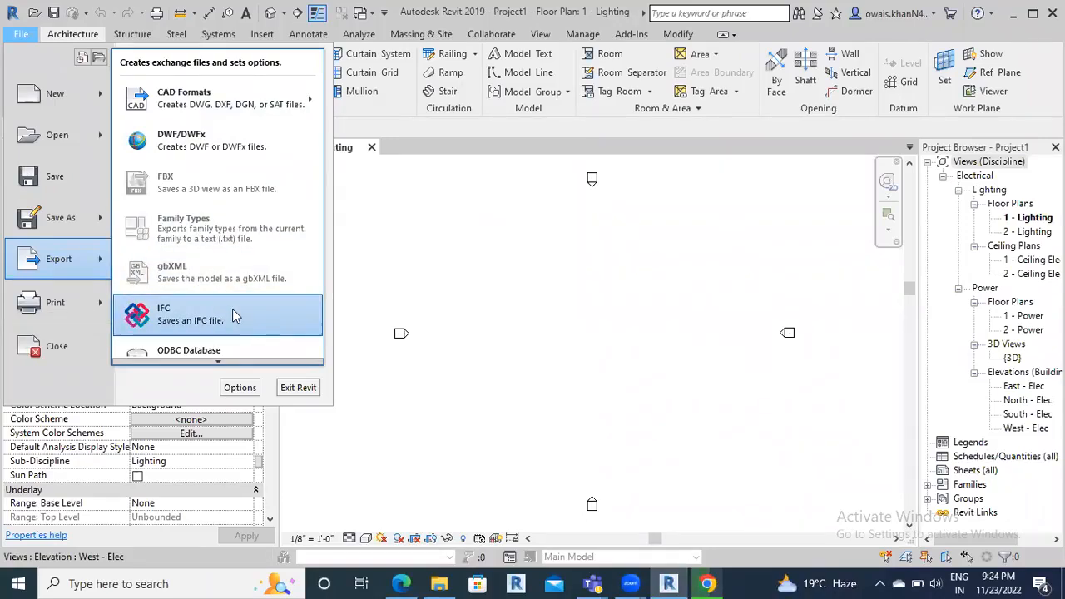
left_click(372, 150)
left_click(372, 150)
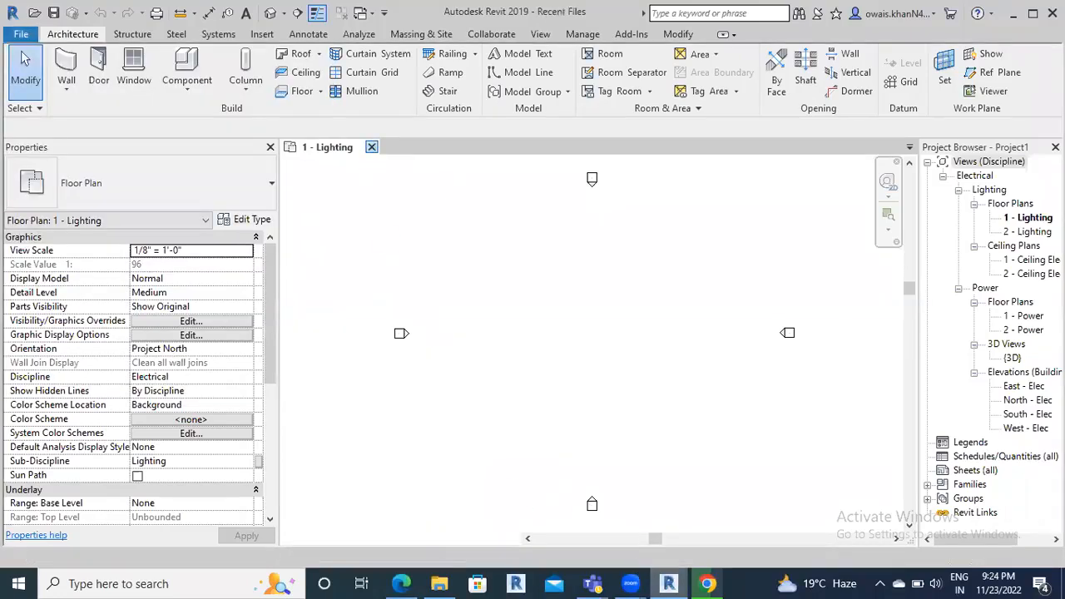
Return to Chrome and wait for the Navisworks exporter download to finish
left_click(707, 584)
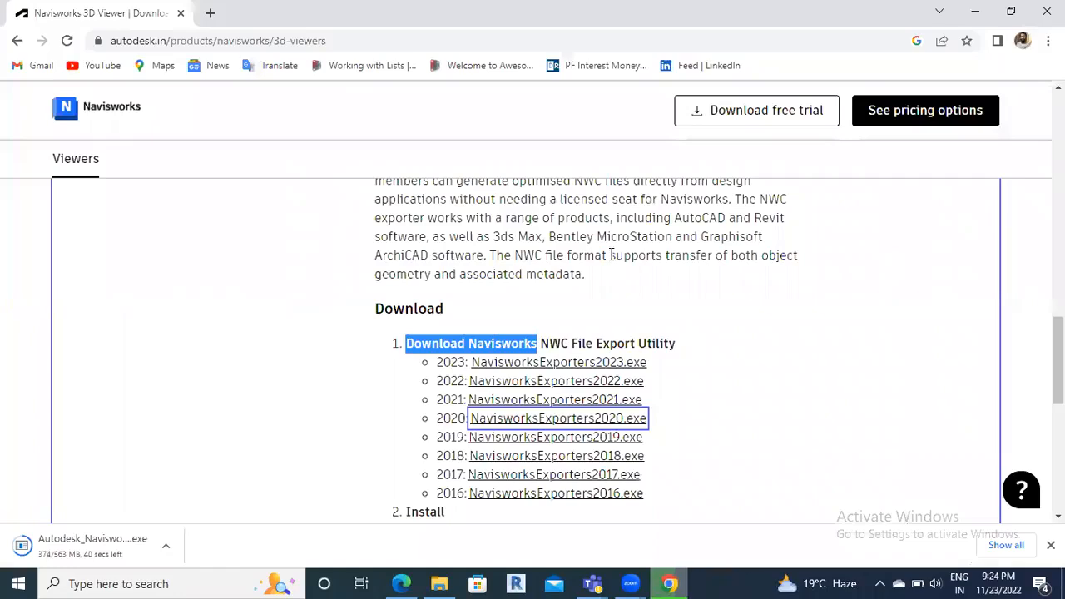
mouse_move(671, 582)
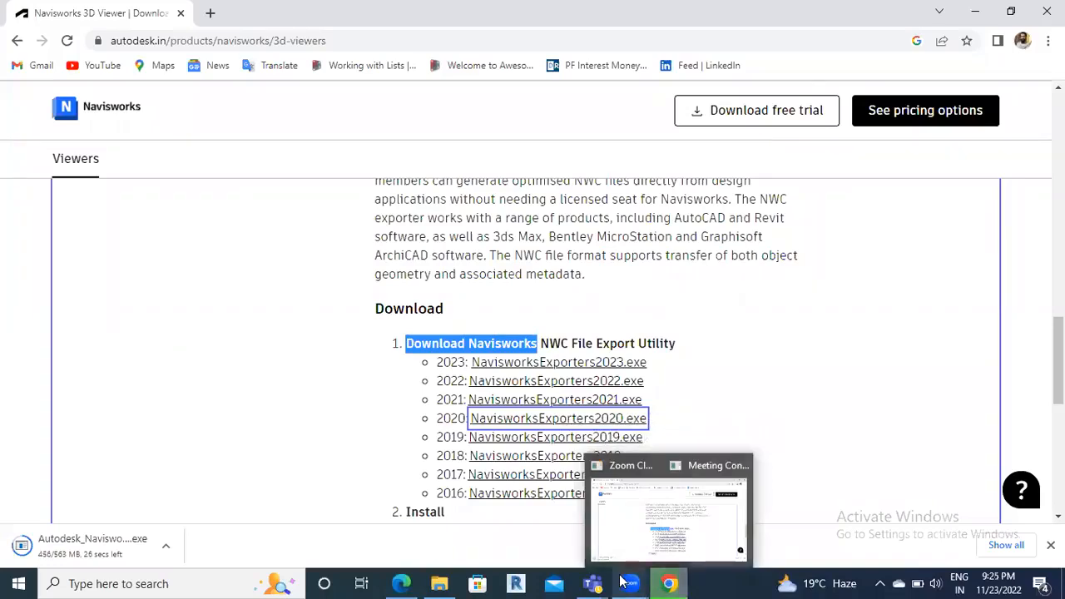
mouse_move(625, 583)
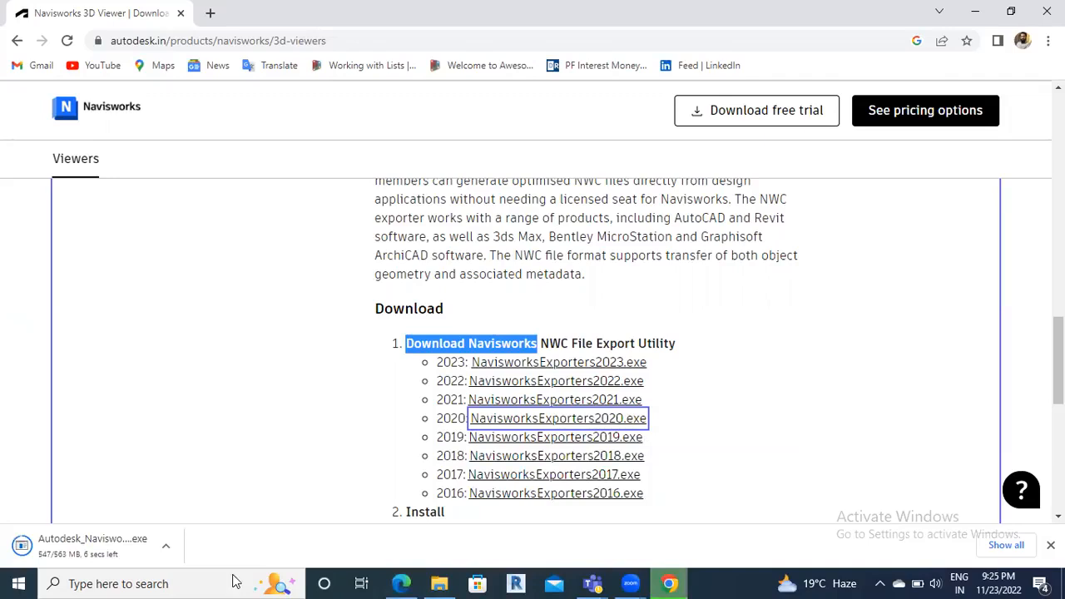
Launch Snipping Tool from a Windows search for 'snip'
left_click(234, 584)
type("snip")
left_click(382, 320)
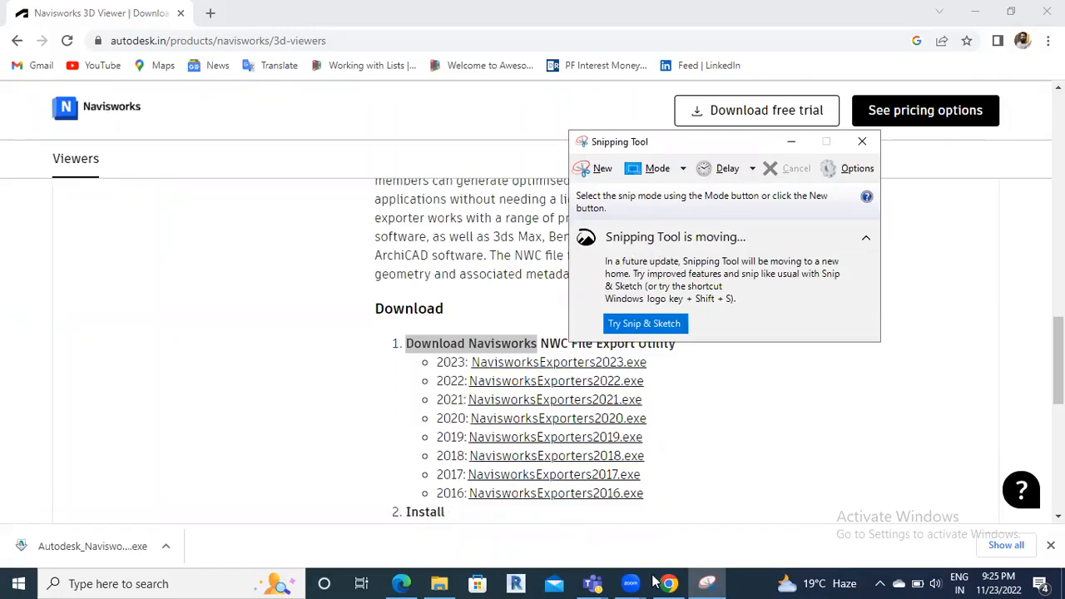
Show the downloaded Navisworks Exporters 2020 installer in its Downloads folder
left_click(439, 583)
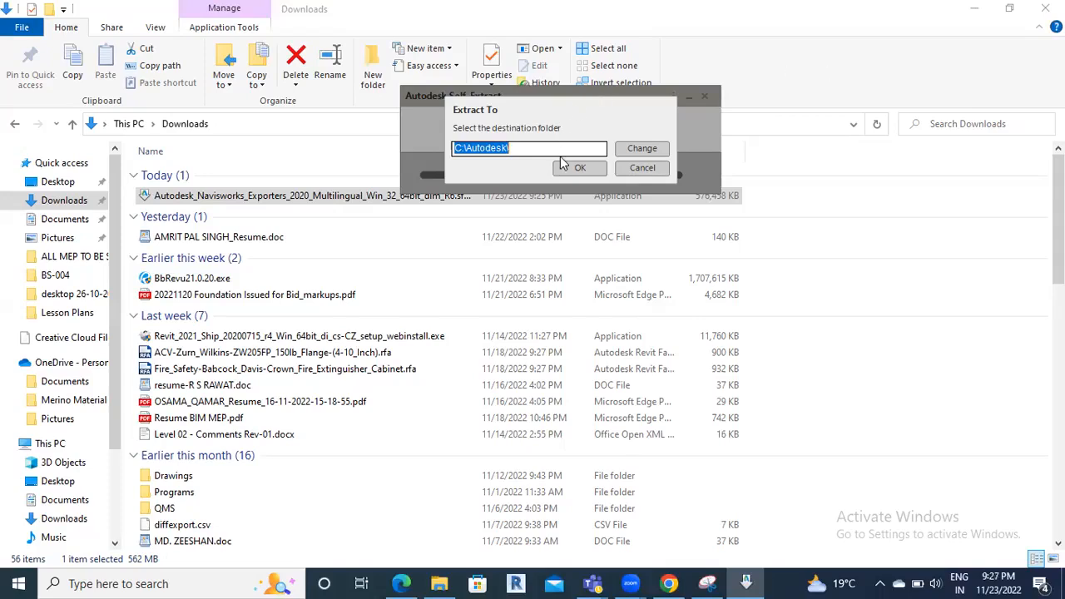
Change the extraction destination to the OS (D:) drive and start extracting the exporter
left_click(636, 148)
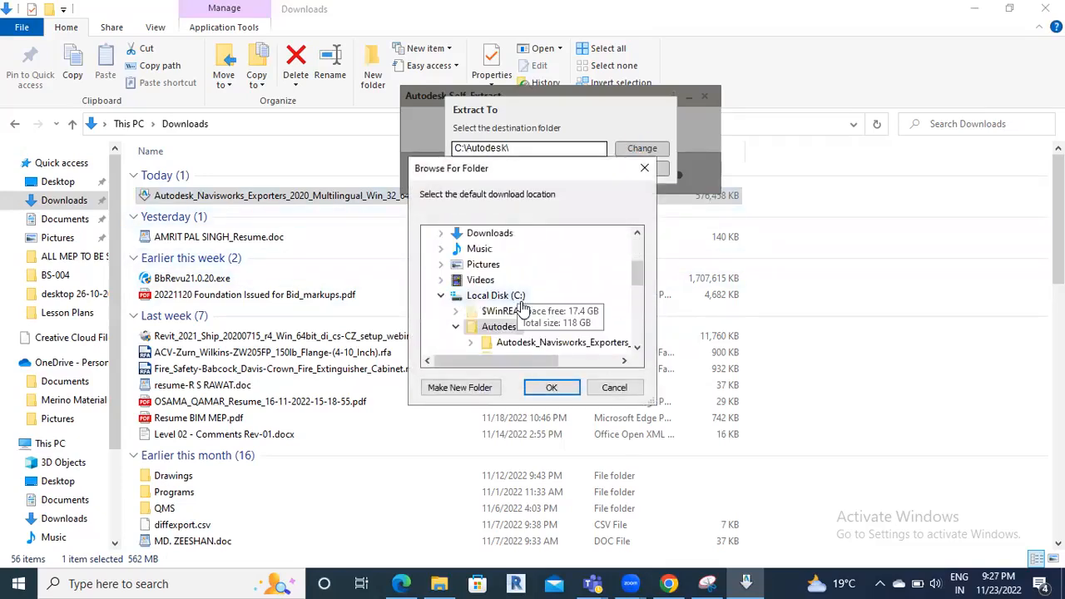
scroll(520, 302, "down", 6)
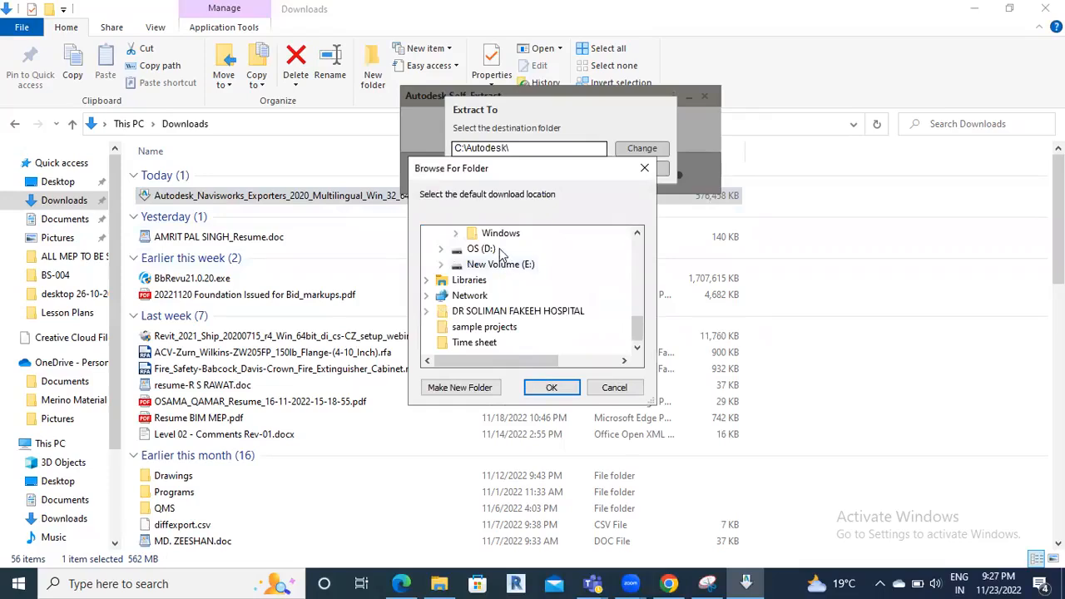
double_click(481, 249)
left_click(552, 387)
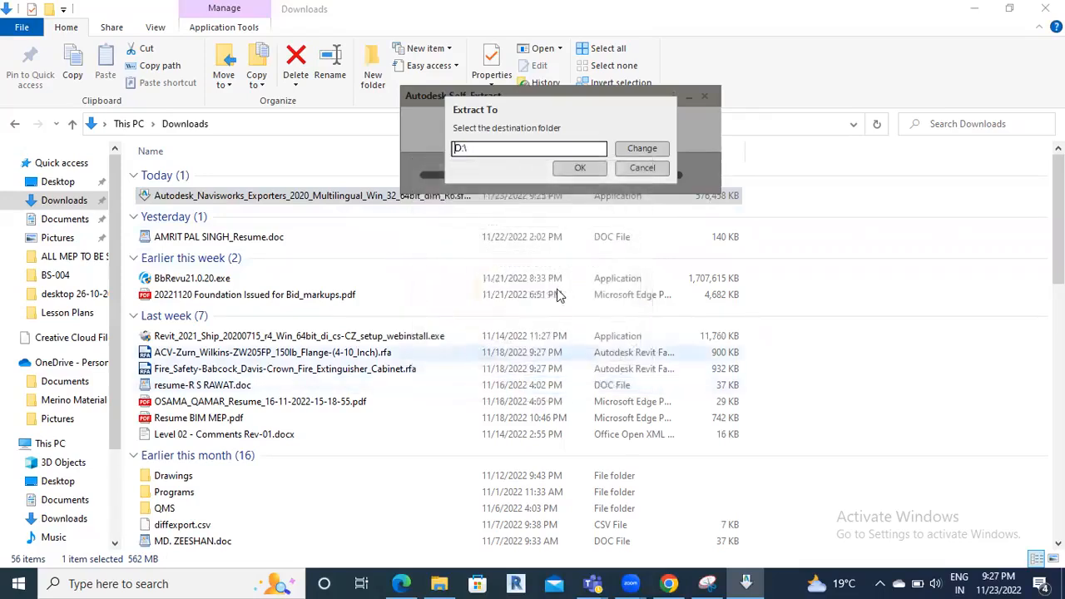
left_click(587, 170)
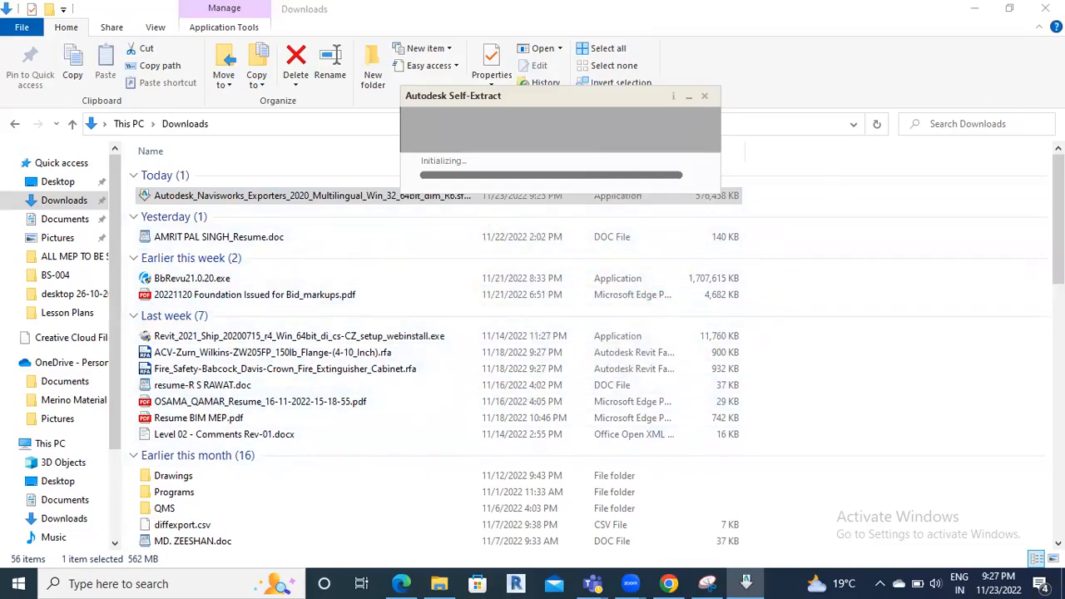
Minimize File Explorer while the Navisworks Exporters 2020 package extracts
left_click(975, 8)
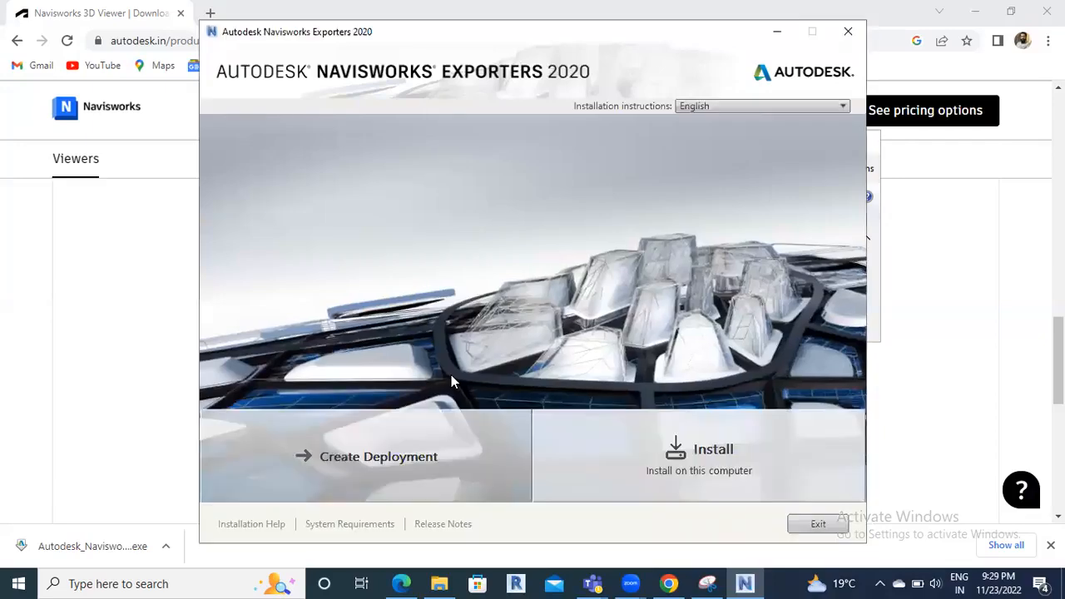
Choose Install, set the region to India, accept the licence, and install the 32- and 64-bit exporters
left_click(687, 462)
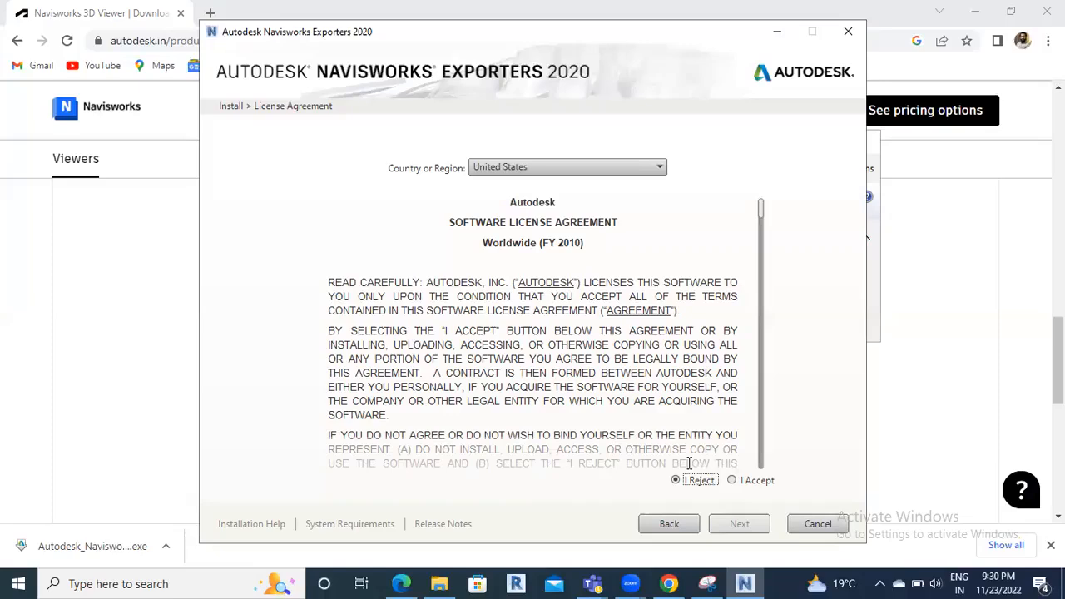
left_click(653, 169)
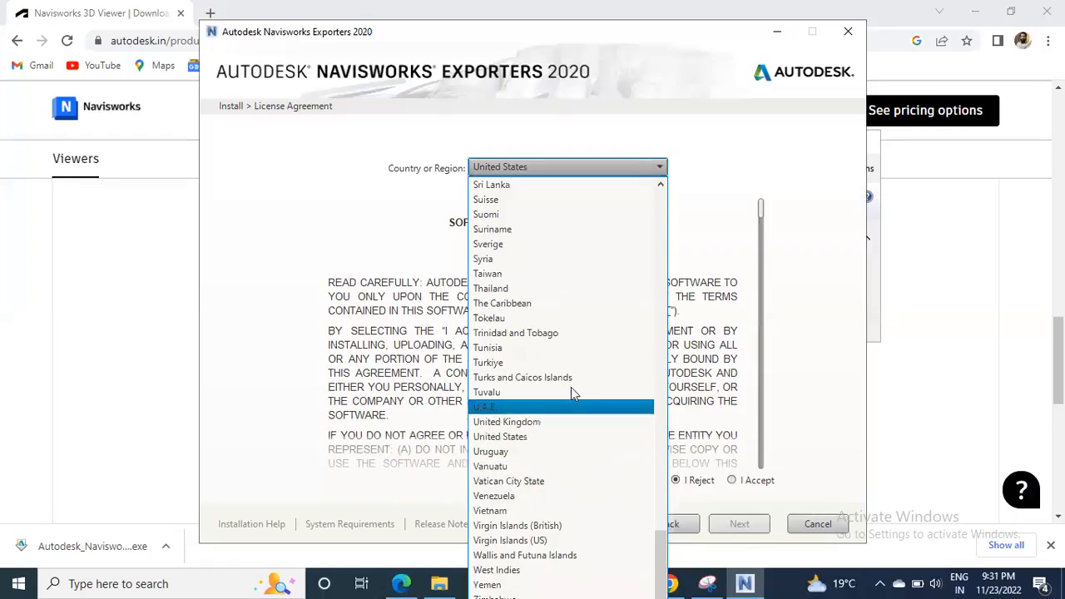
key("i")
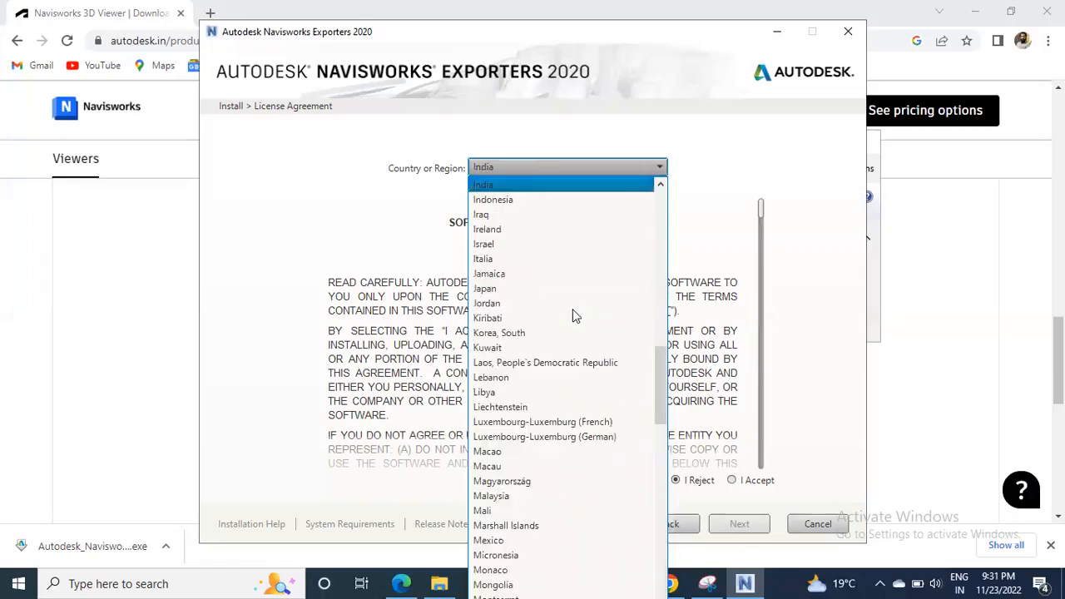
left_click(542, 198)
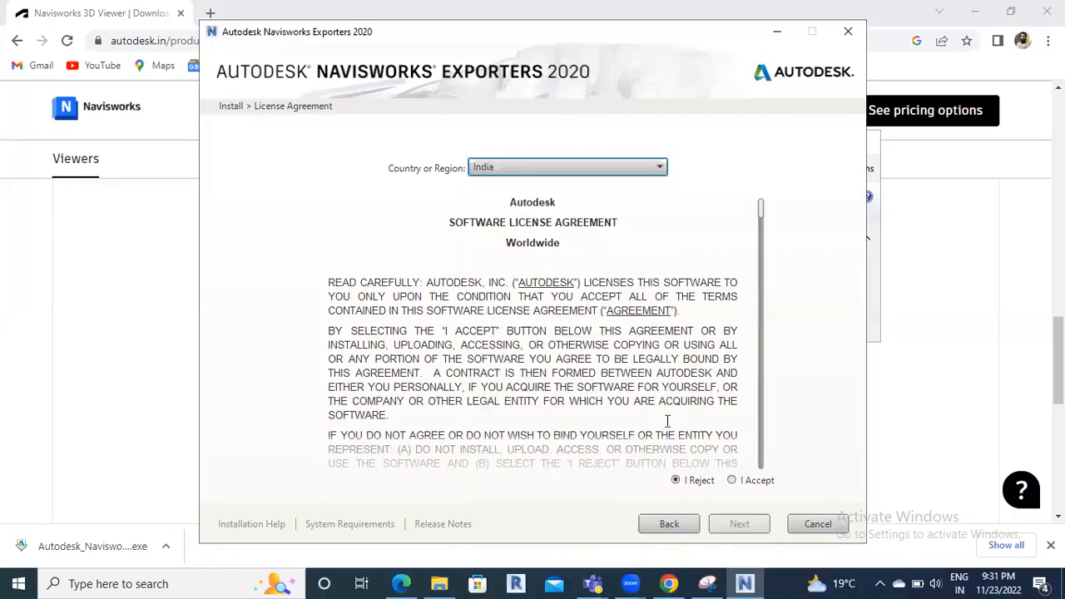
left_click(732, 481)
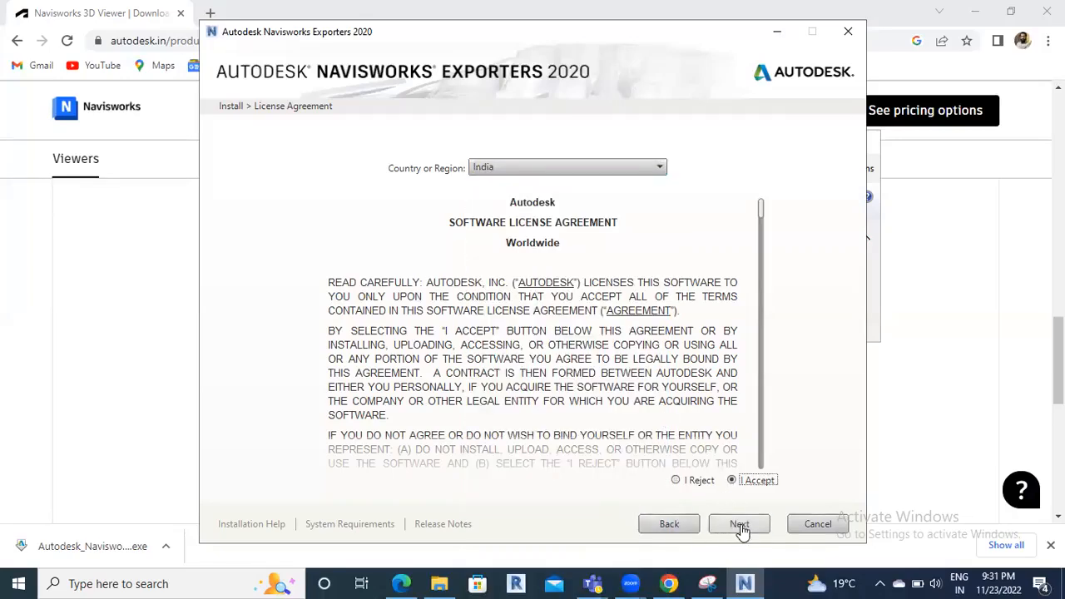
left_click(740, 526)
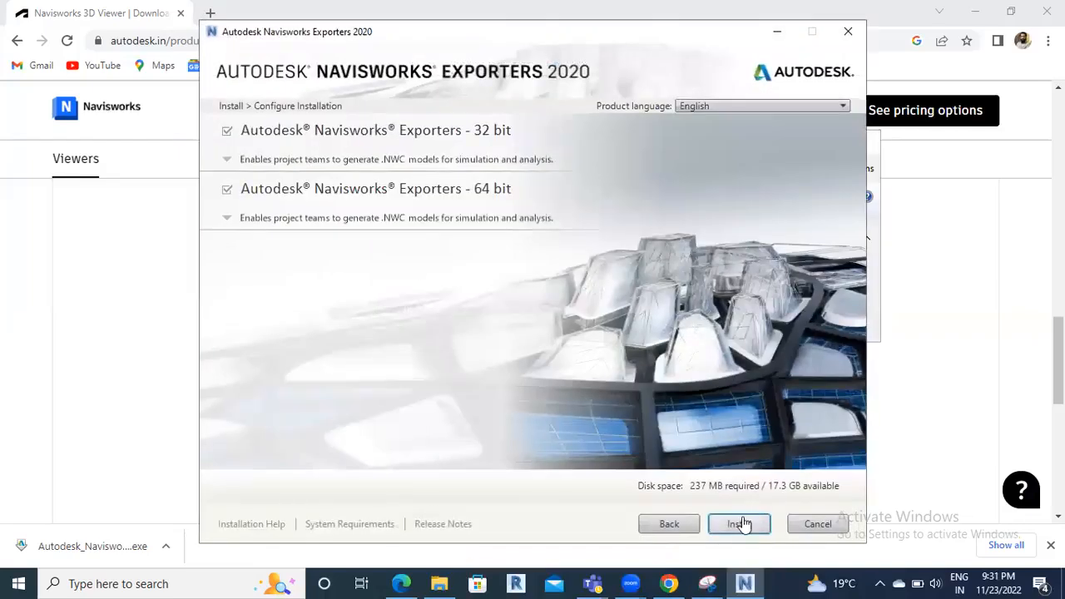
left_click(740, 523)
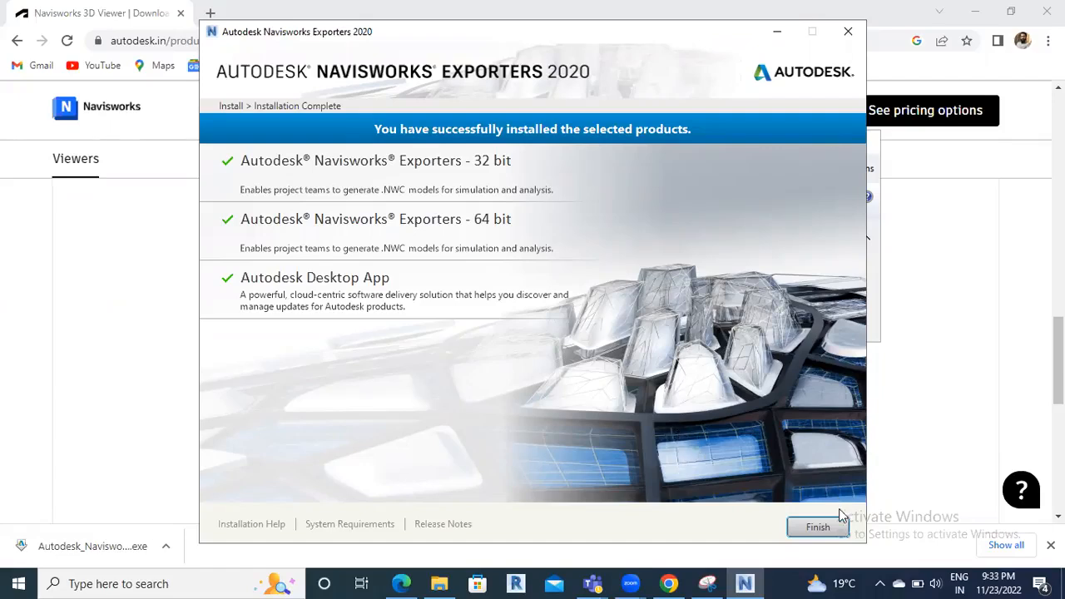
Finish and close the installer once the 32- and 64-bit exporters install successfully
left_click(818, 532)
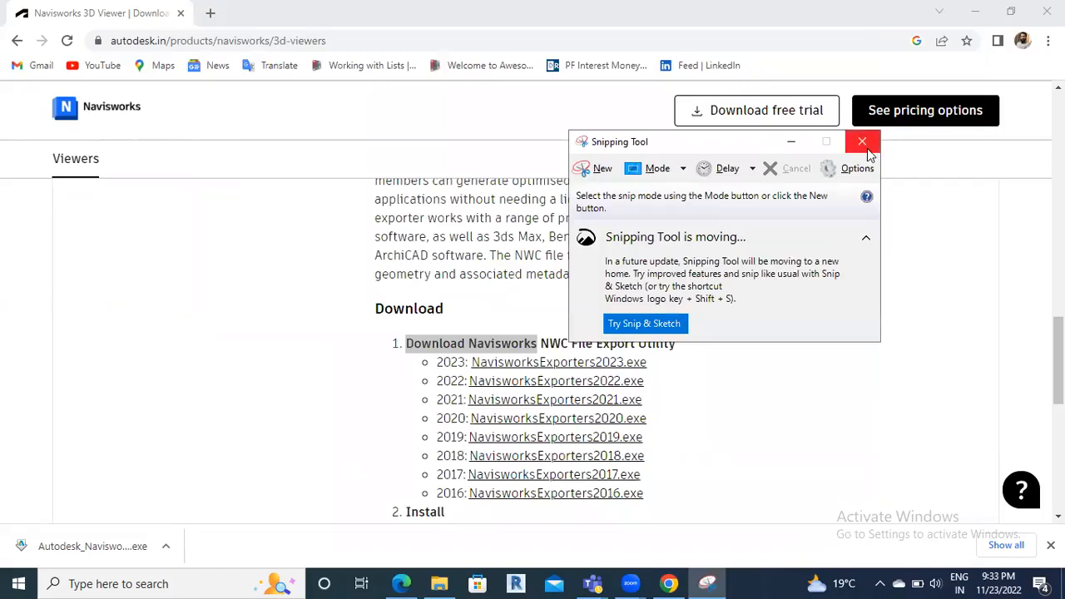
Close the Snipping Tool and launch Revit 2020 via a 'rev' search, minimizing Chrome while it loads
left_click(864, 147)
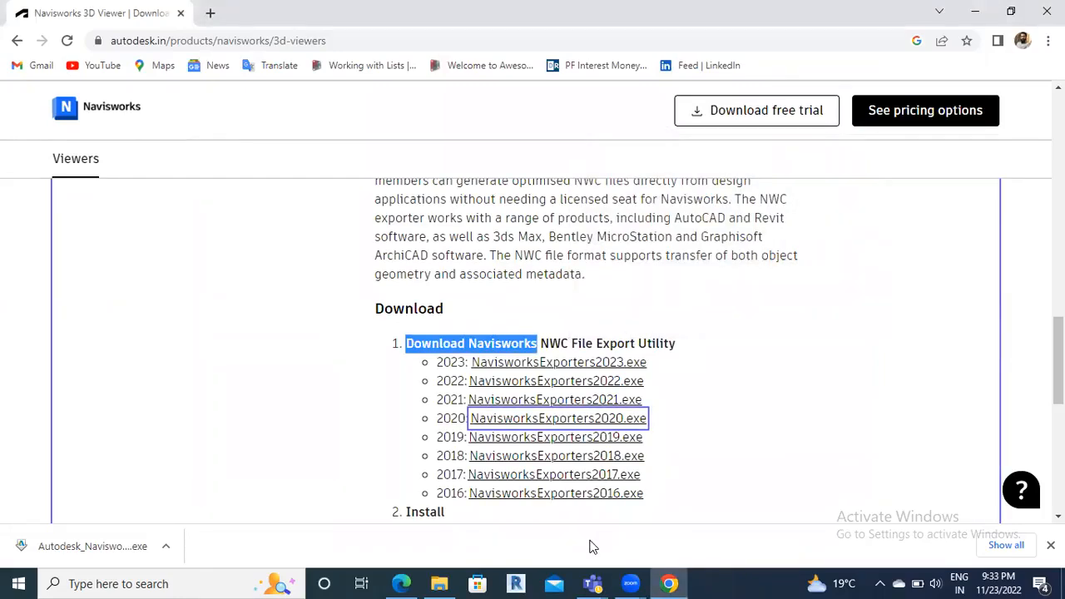
left_click(975, 10)
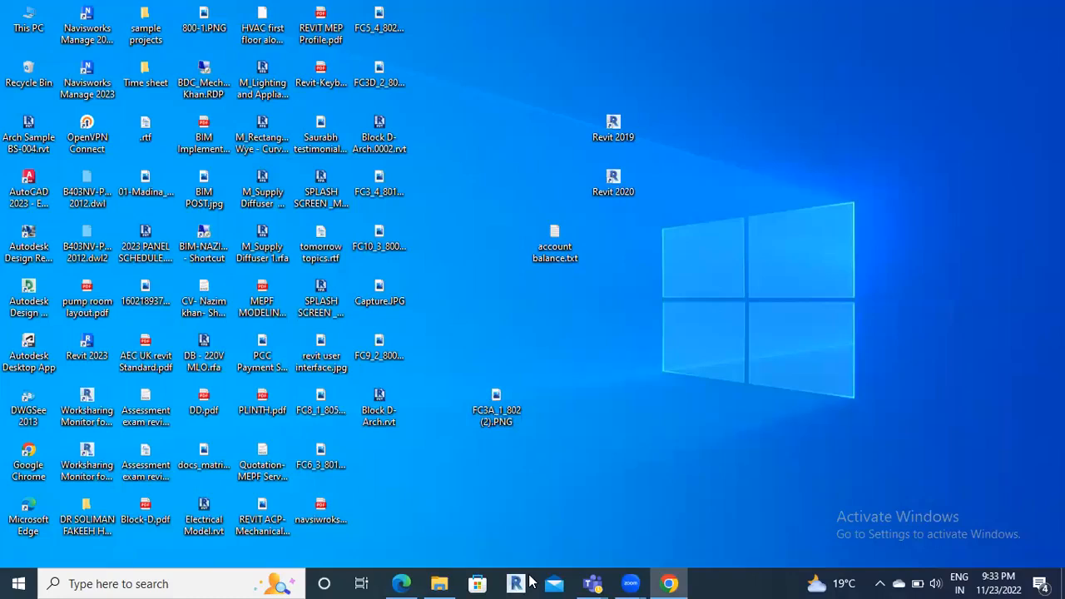
left_click(143, 582)
type("rev")
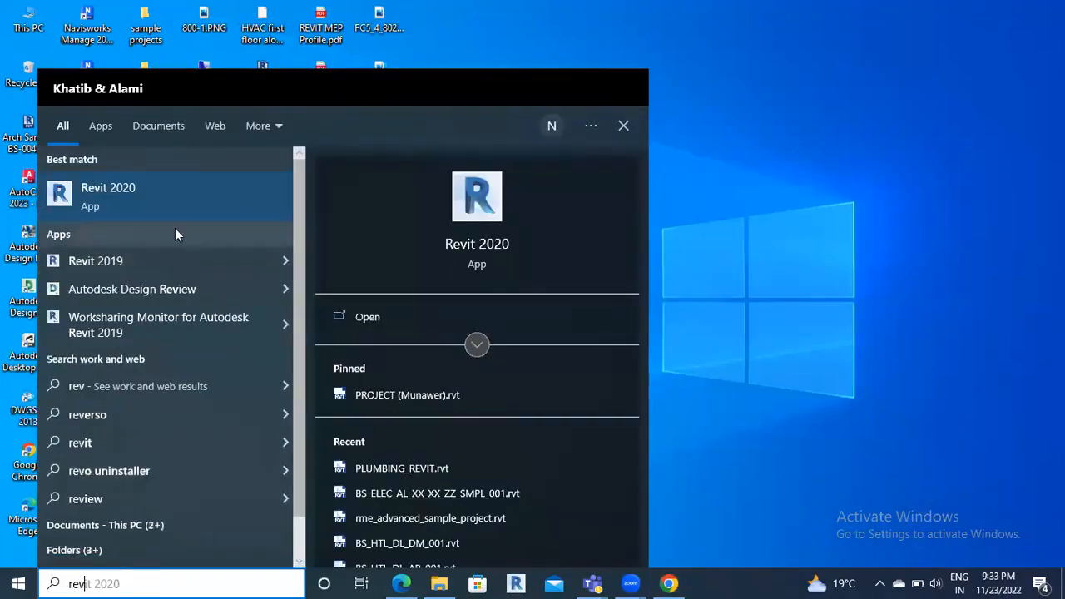
left_click(367, 319)
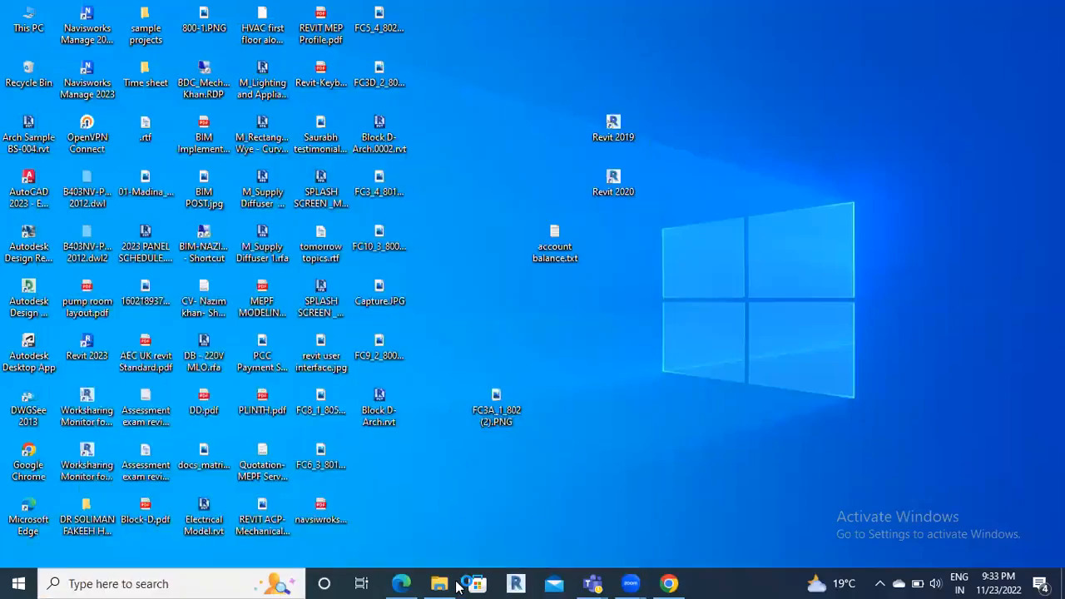
left_click(670, 582)
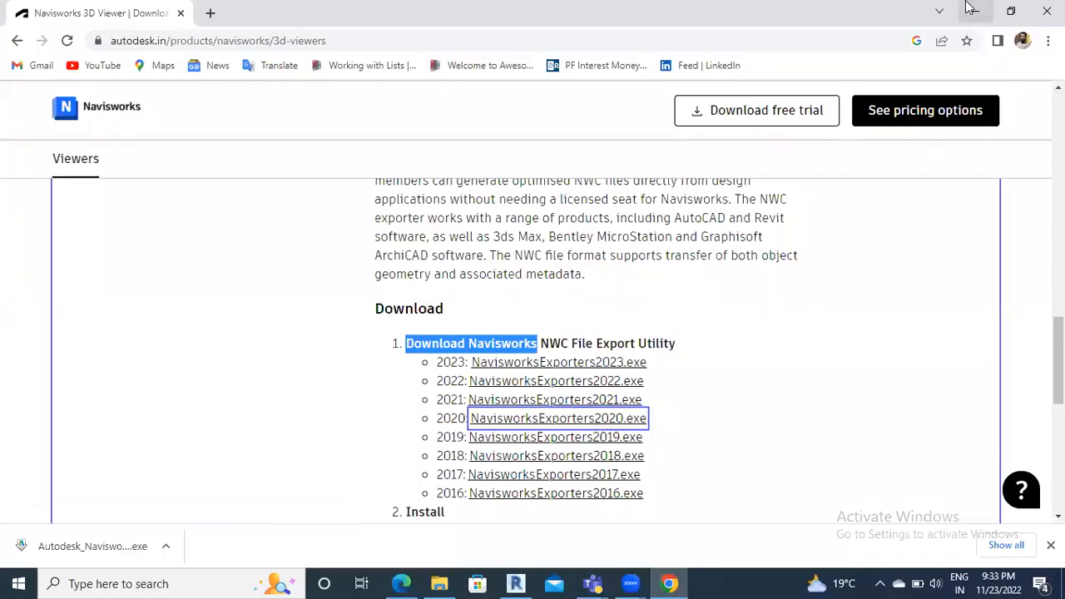
left_click(970, 9)
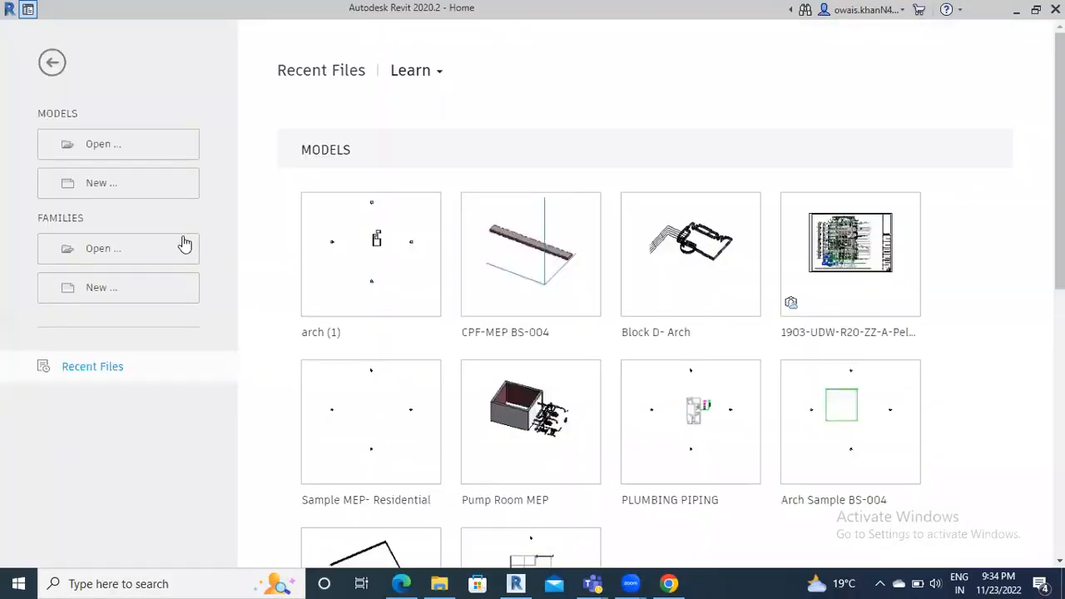
Open the arch (1) project from Recent Files on the Revit Home screen
left_click(339, 286)
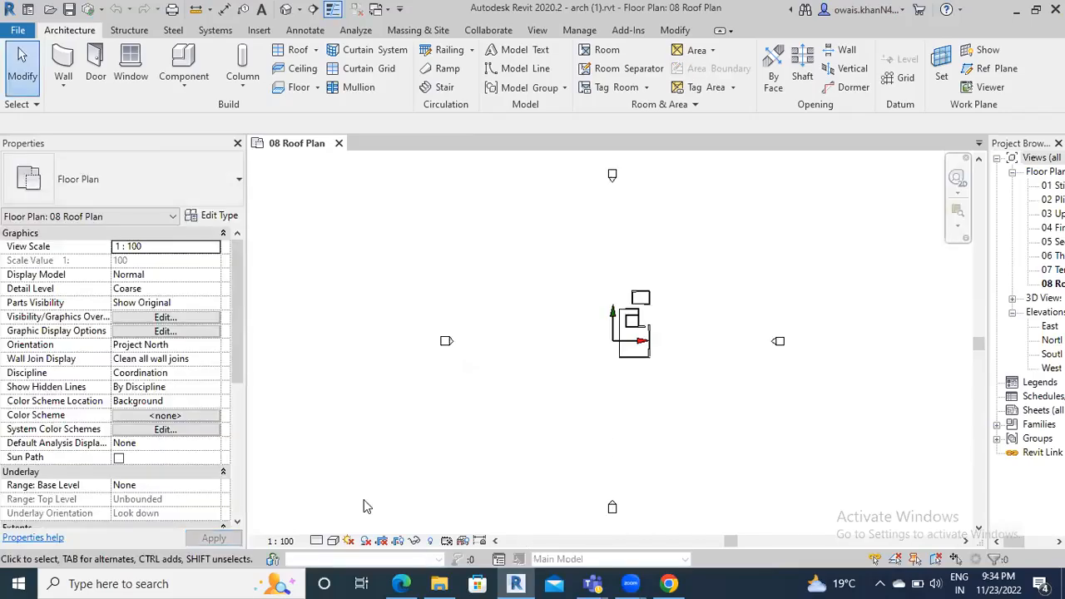
Switch to the default {3D} view and confirm NWC now appears under File > Export, cancelling the export
left_click(285, 9)
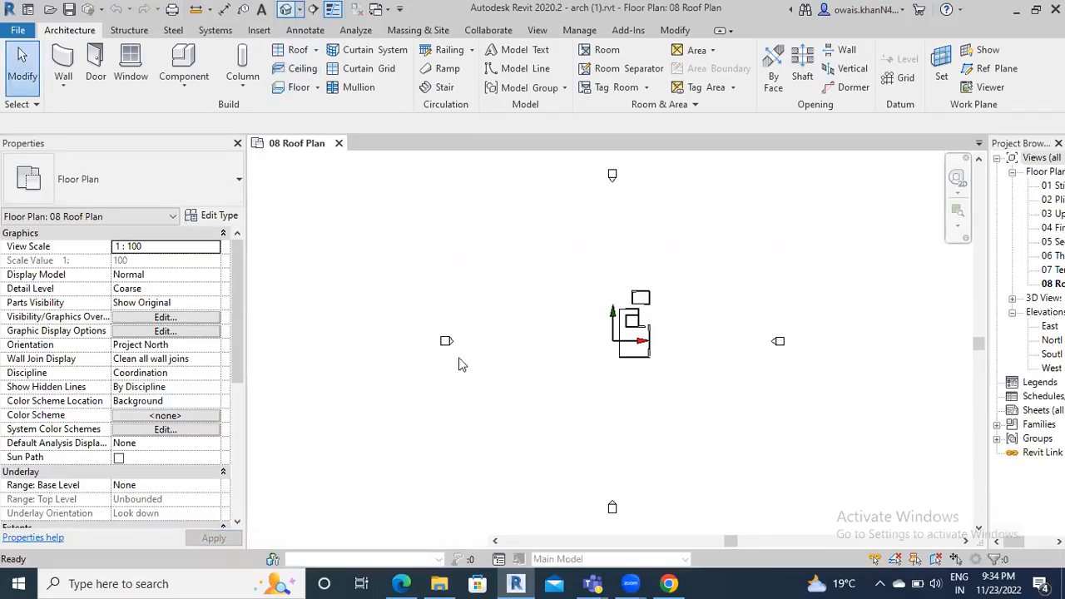
left_click(18, 31)
mouse_move(70, 256)
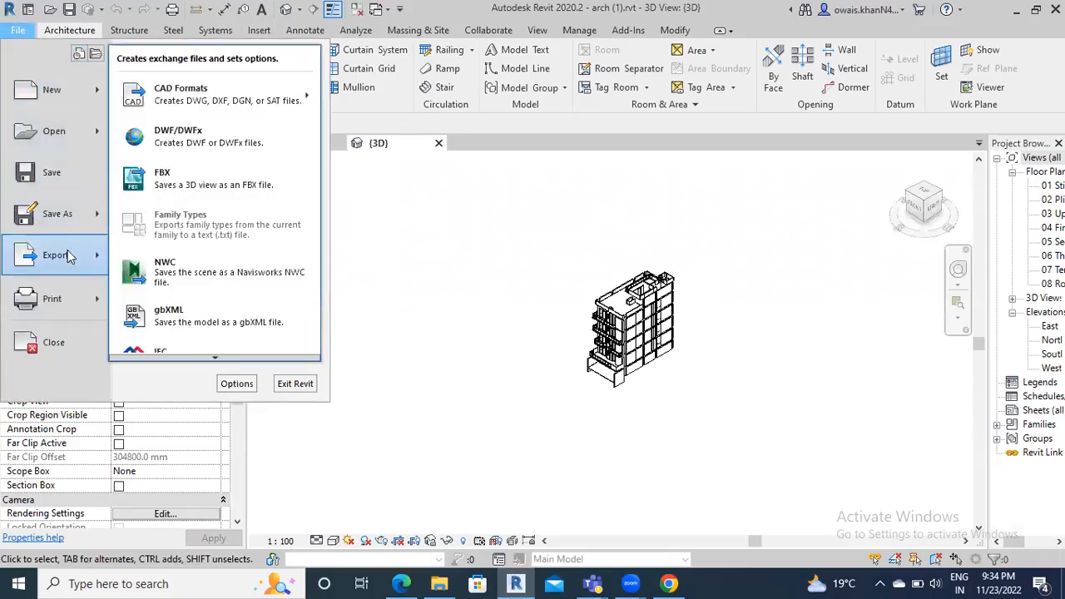
left_click(211, 274)
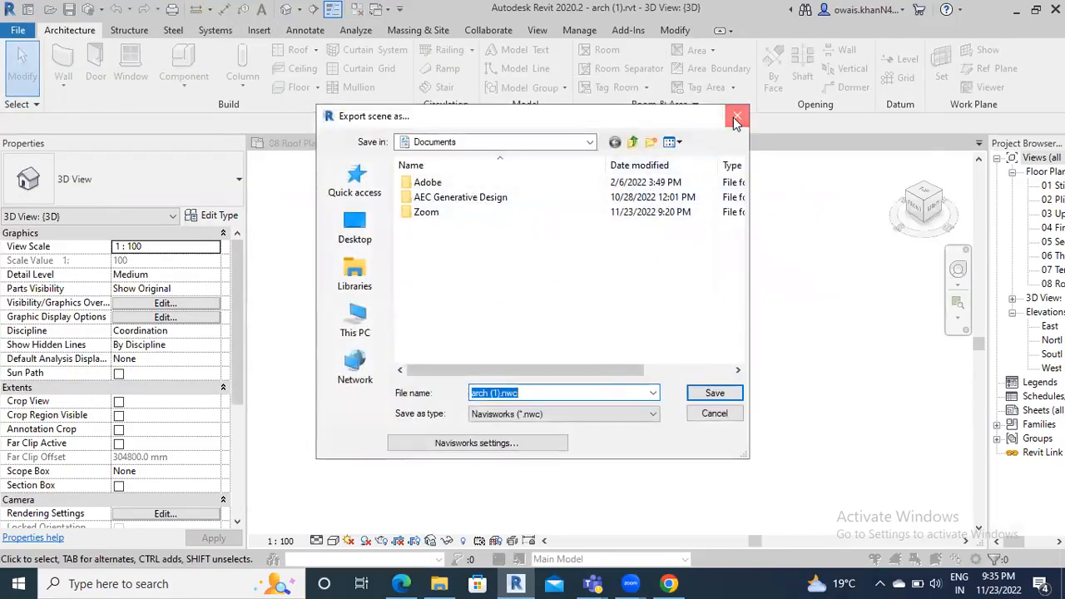
left_click(735, 117)
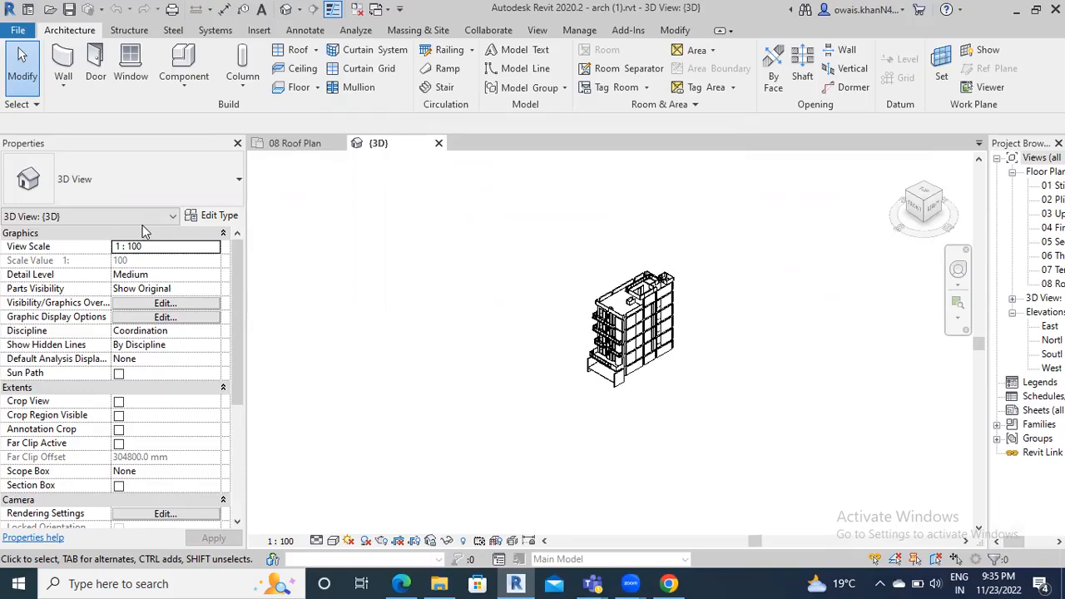
left_click(18, 31)
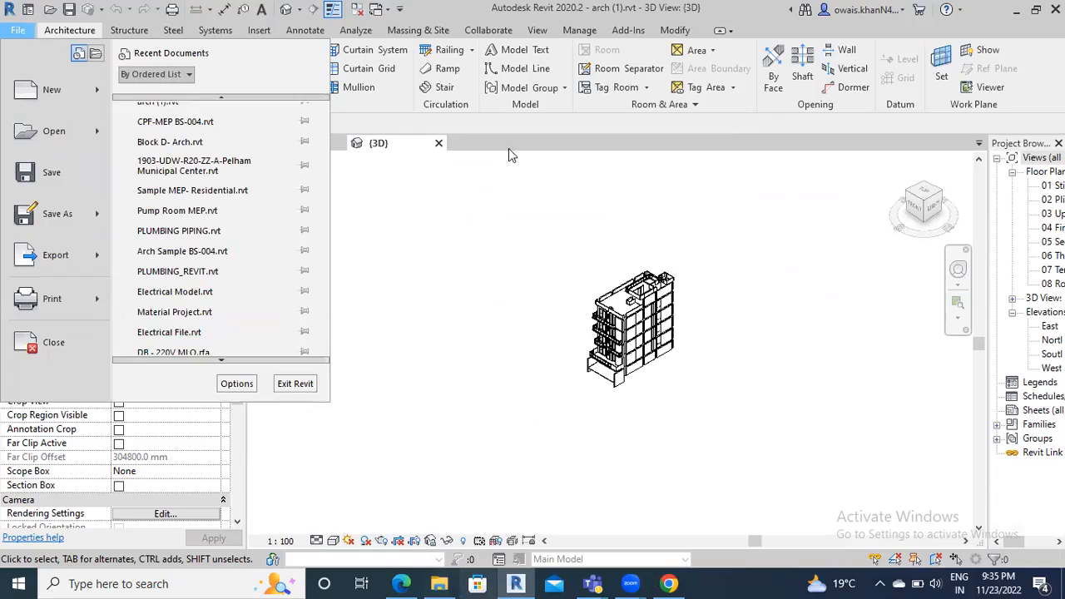
Switch from Revit to Chrome showing the Navisworks NWC exporter download page
key("alt+Tab")
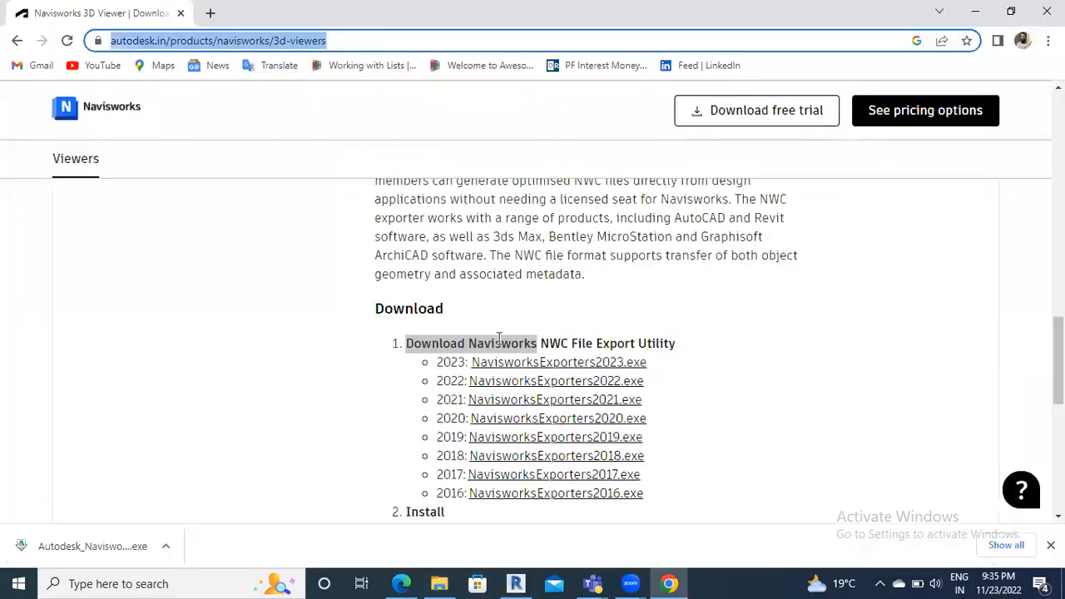
left_click(662, 582)
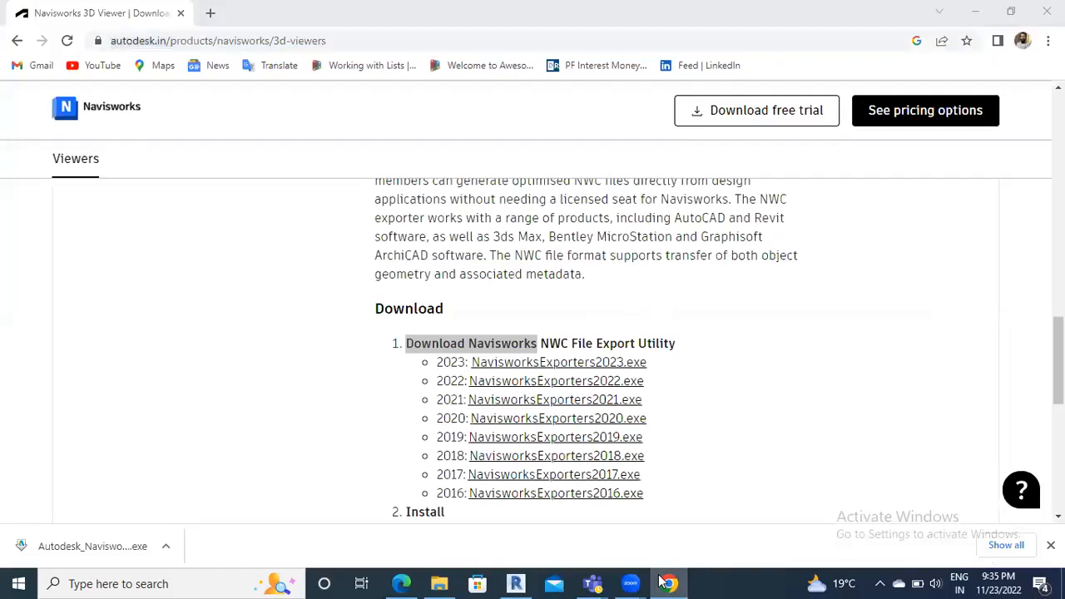
Return to Revit, zoom in on the 3D building, and change its visual style from Consistent Colors to Shaded
left_click(974, 11)
scroll(657, 329, "up", 4)
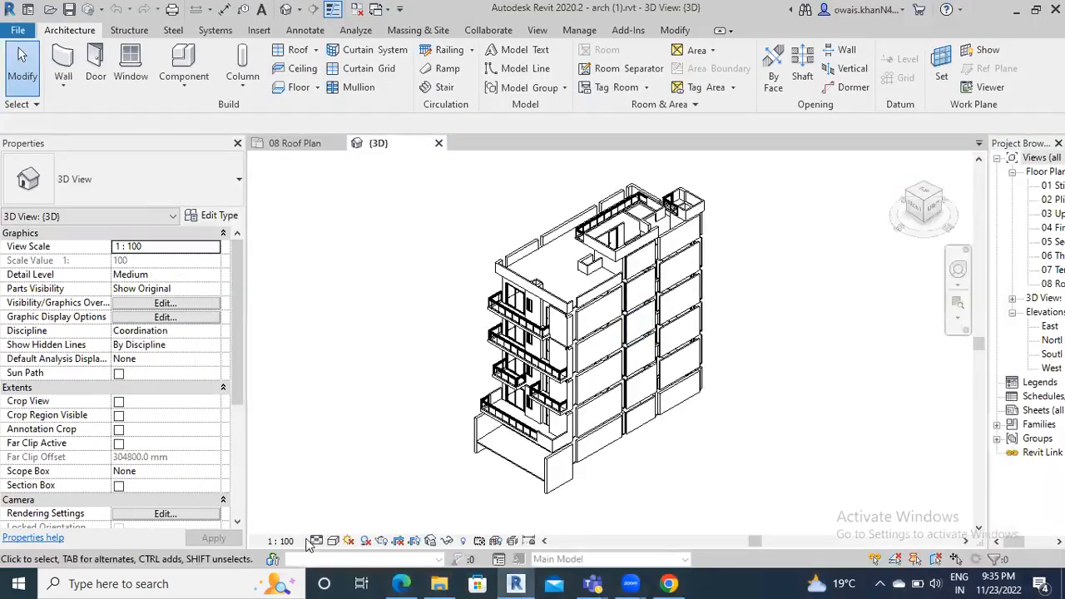
left_click(333, 541)
left_click(381, 493)
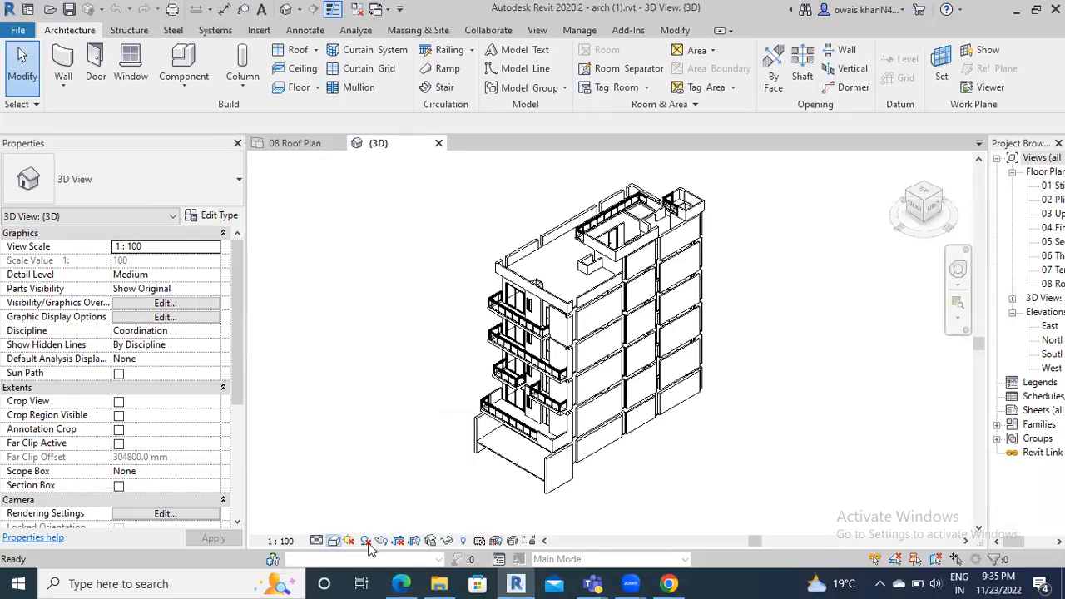
left_click(333, 541)
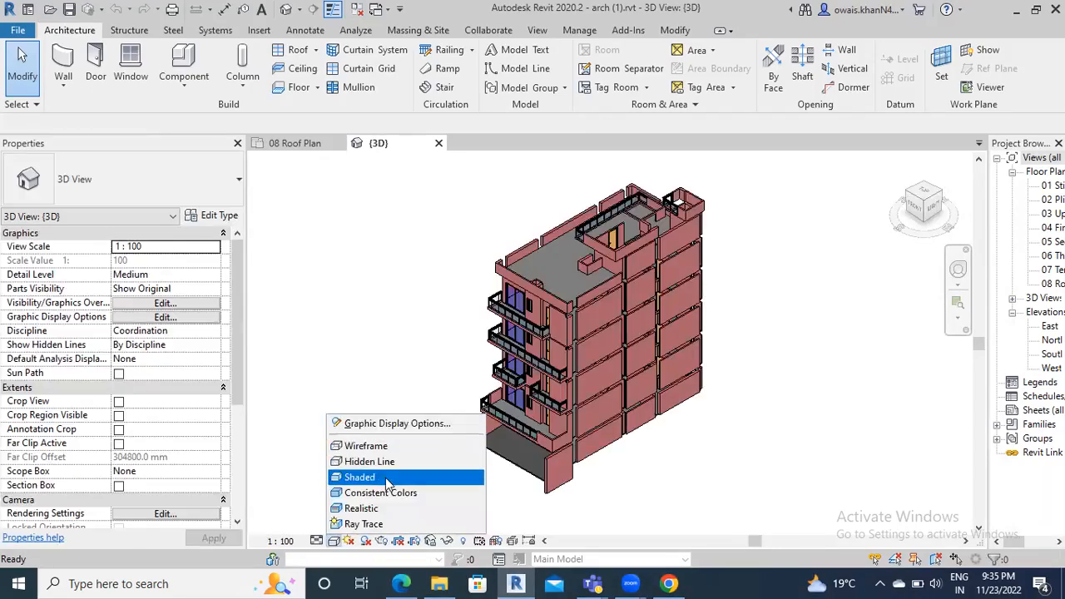
left_click(380, 477)
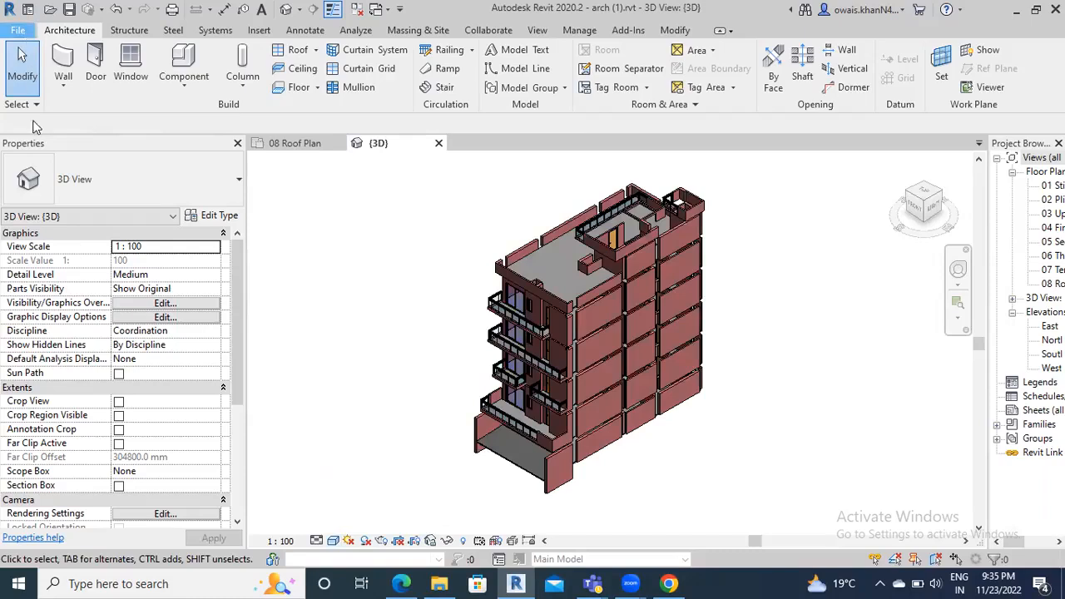
left_click(17, 30)
Start an NWC export, keeping the file type as Navisworks (*.nwc)
mouse_move(76, 272)
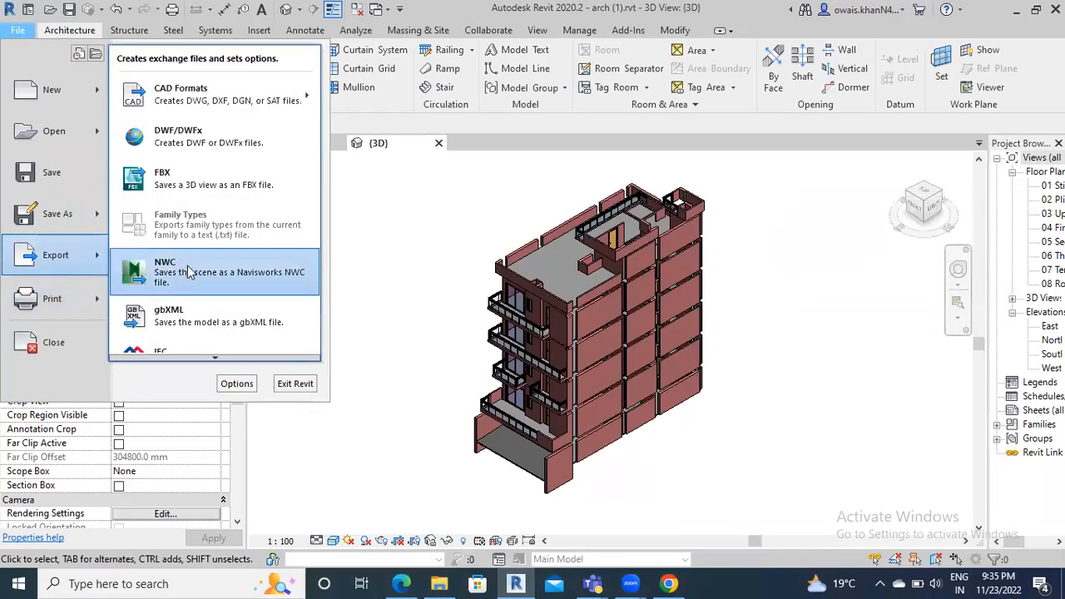
left_click(183, 271)
left_click(542, 414)
left_click(541, 434)
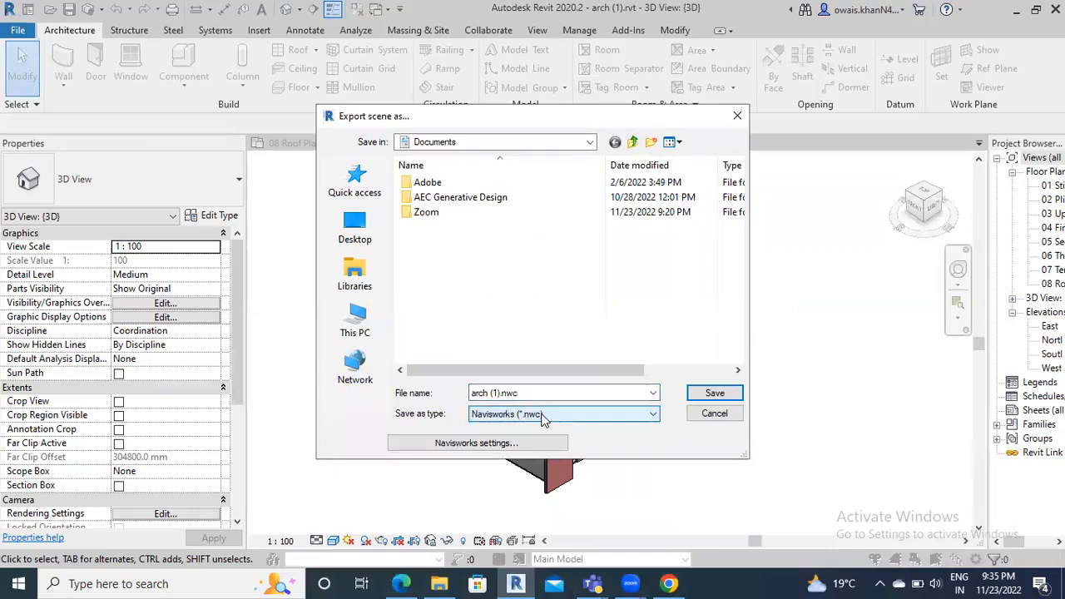
left_click(567, 418)
left_click(568, 426)
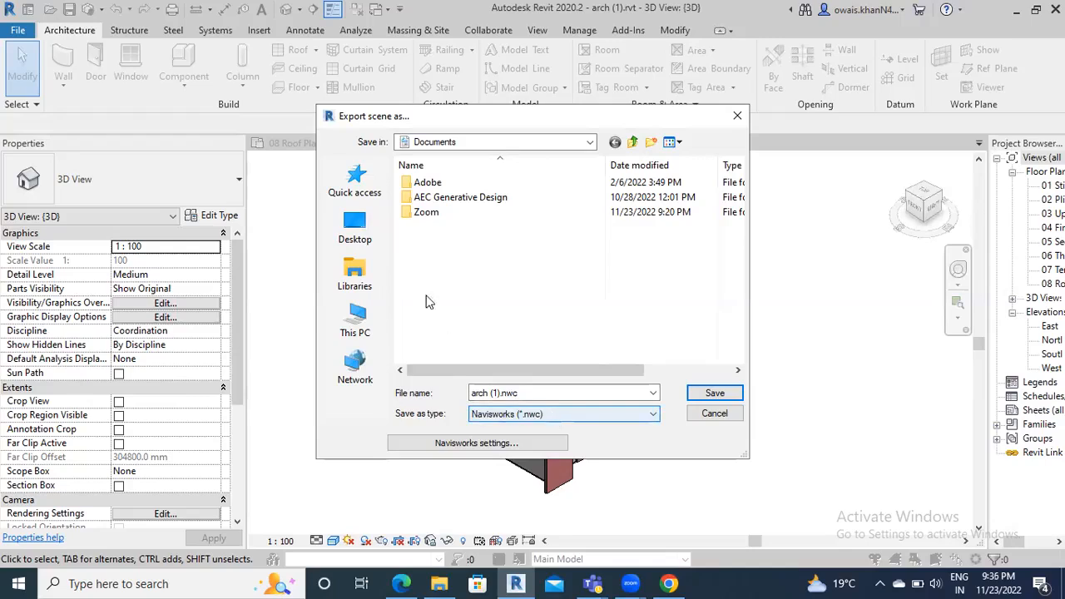
Save the arch (1).nwc export to the Desktop and bring up the Navisworks settings
left_click(355, 227)
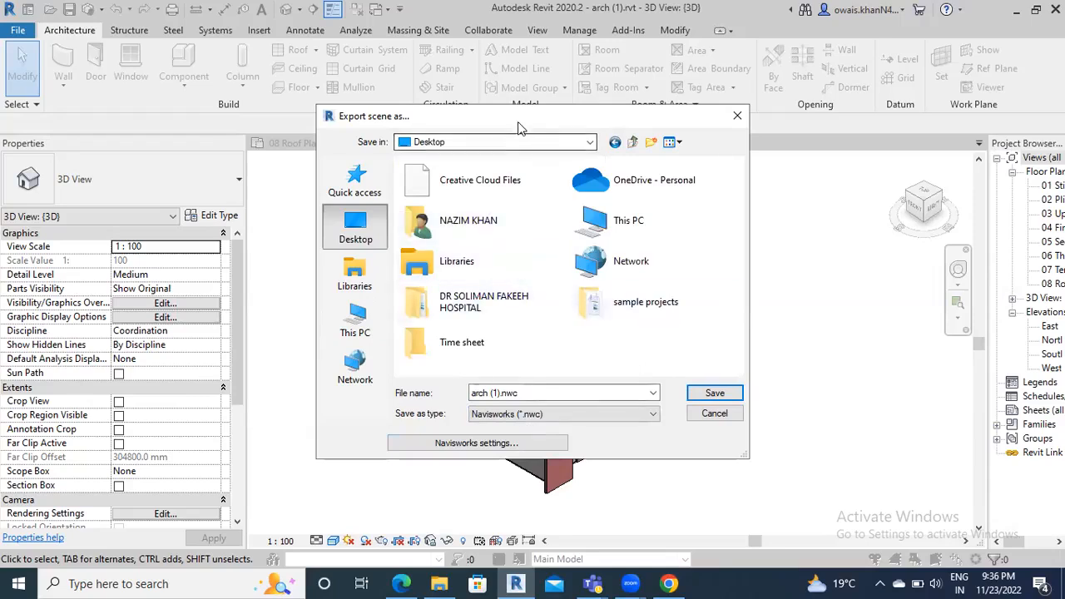
left_click_drag(499, 116, 452, 28)
left_click(433, 355)
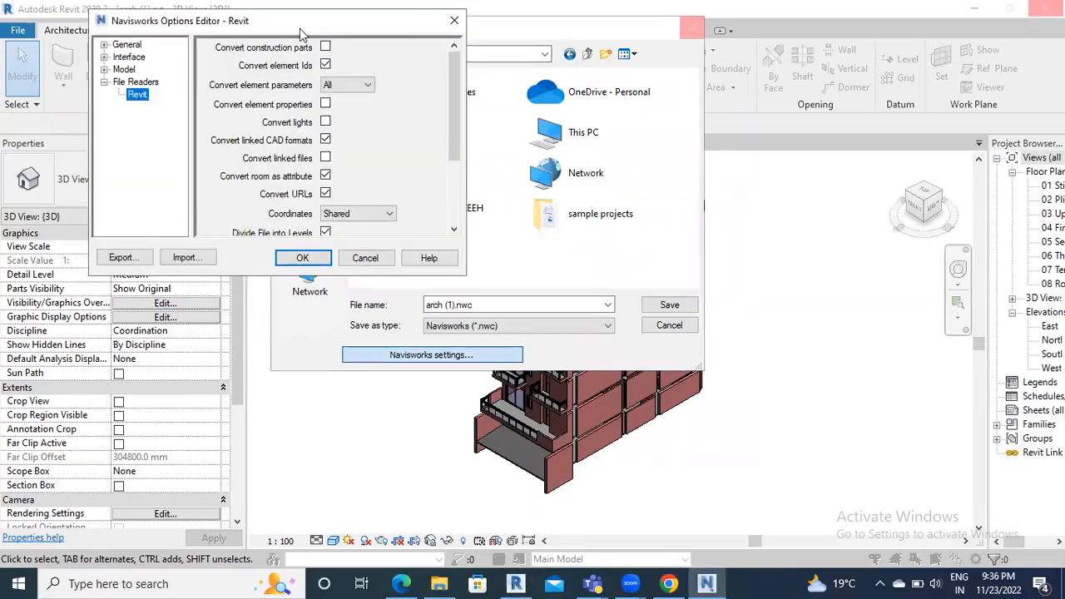
Enable construction parts, all element parameters, element properties and lights, and disable linked CAD formats
left_click_drag(315, 28, 352, 76)
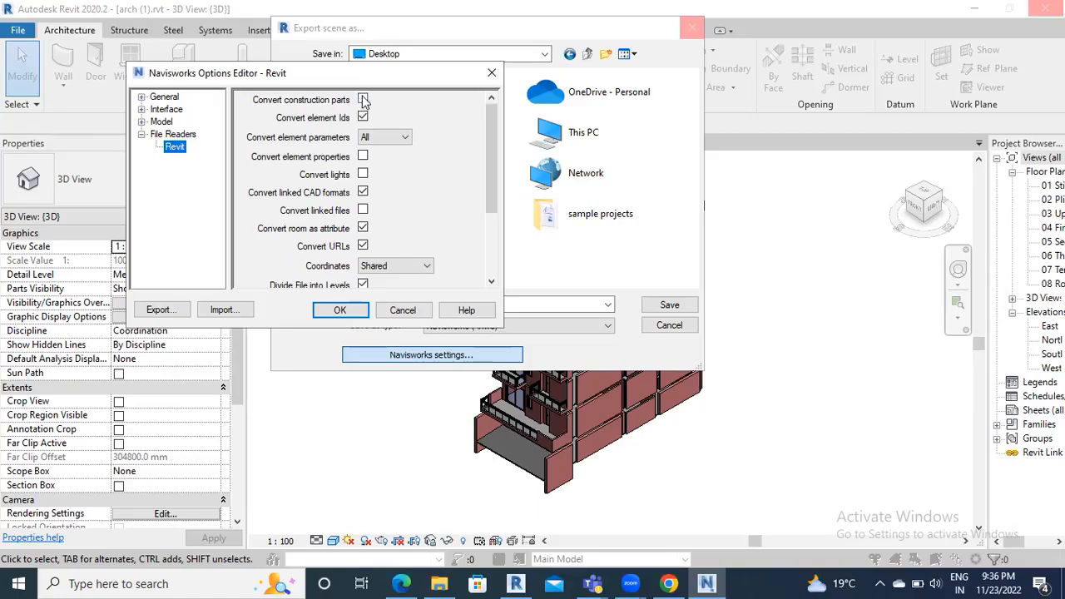
left_click(363, 100)
left_click(398, 137)
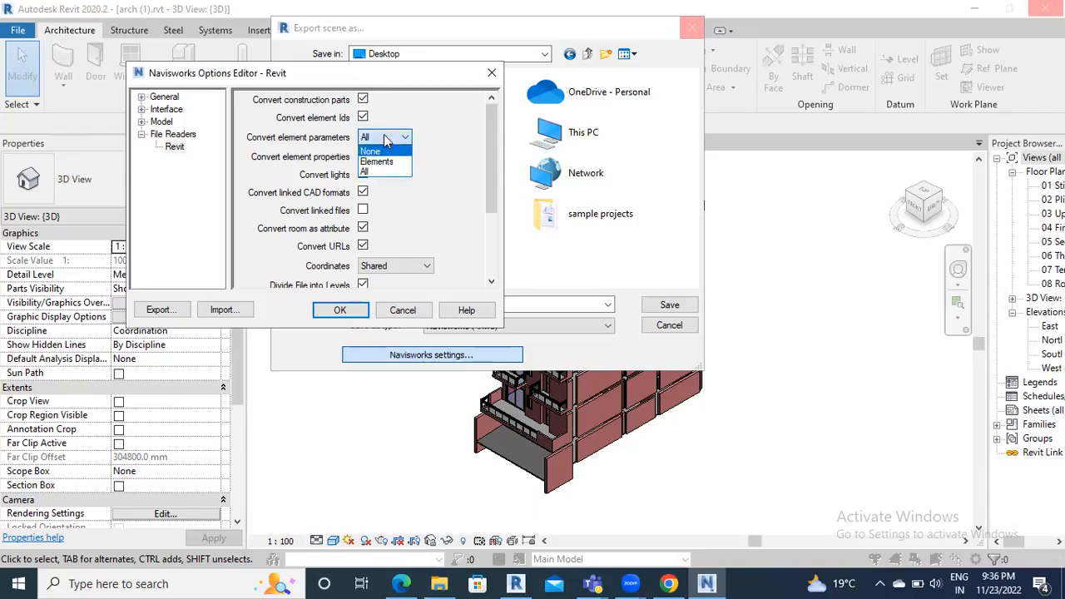
left_click(387, 138)
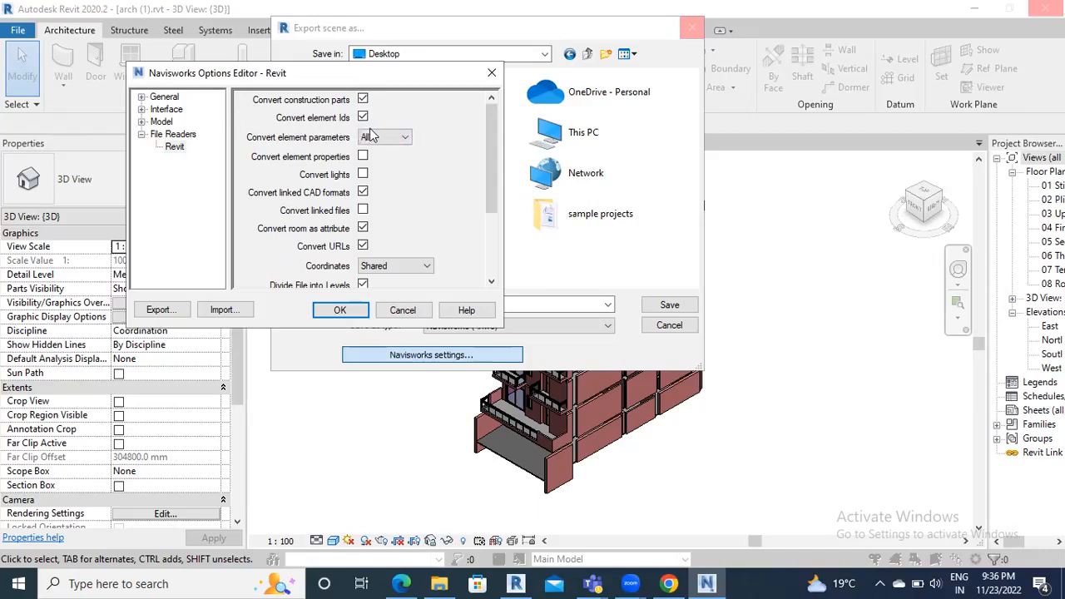
left_click(363, 156)
left_click(363, 174)
left_click(362, 193)
scroll(401, 251, "down", 2)
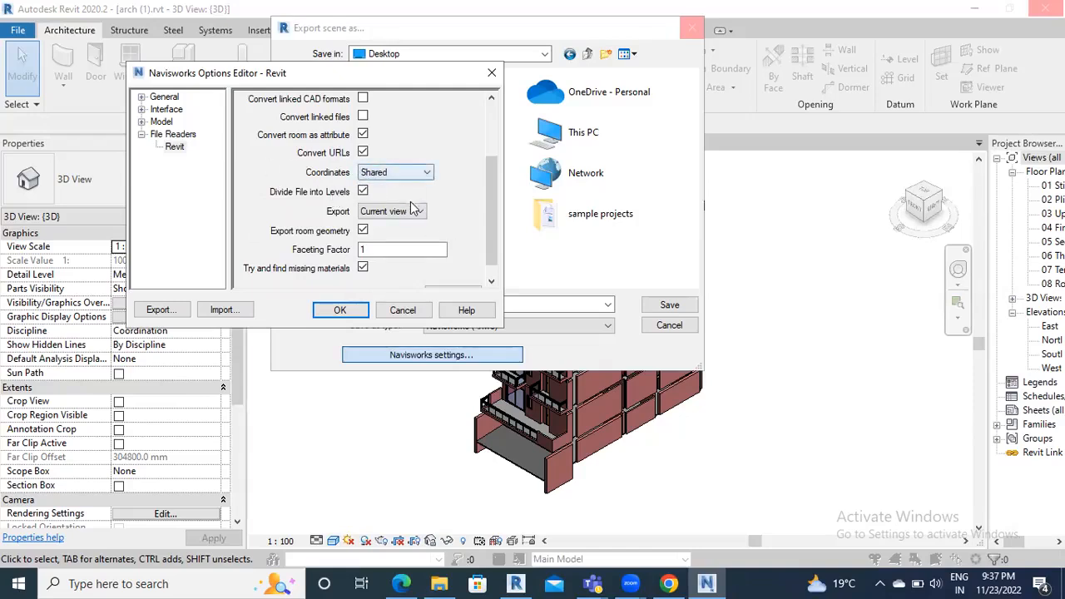
Keep the export coordinates at Shared and the export scope at Current view
left_click(396, 172)
left_click(401, 176)
left_click(397, 172)
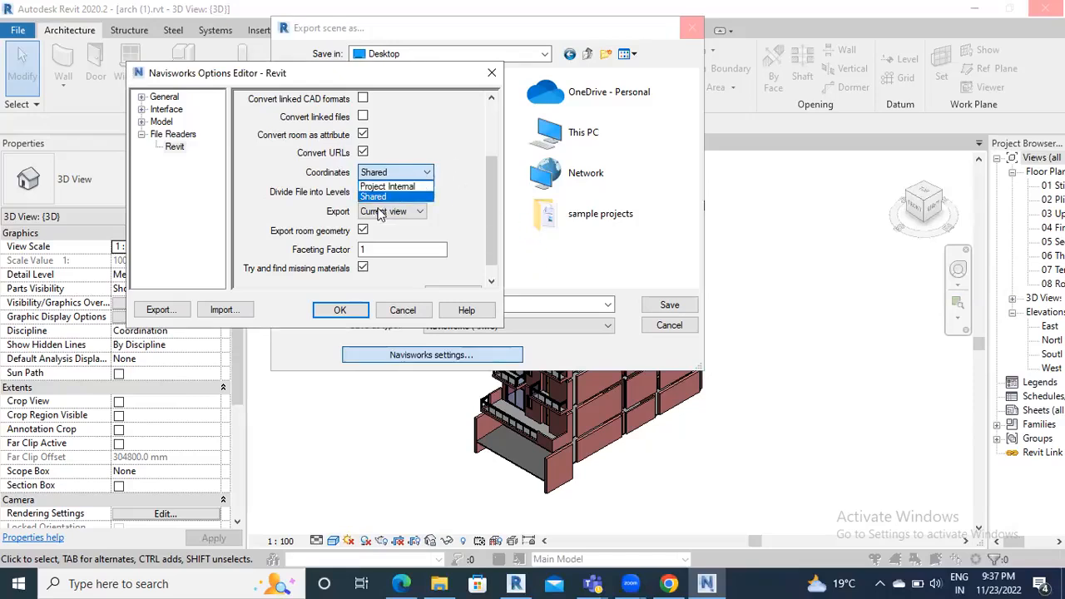
left_click(375, 196)
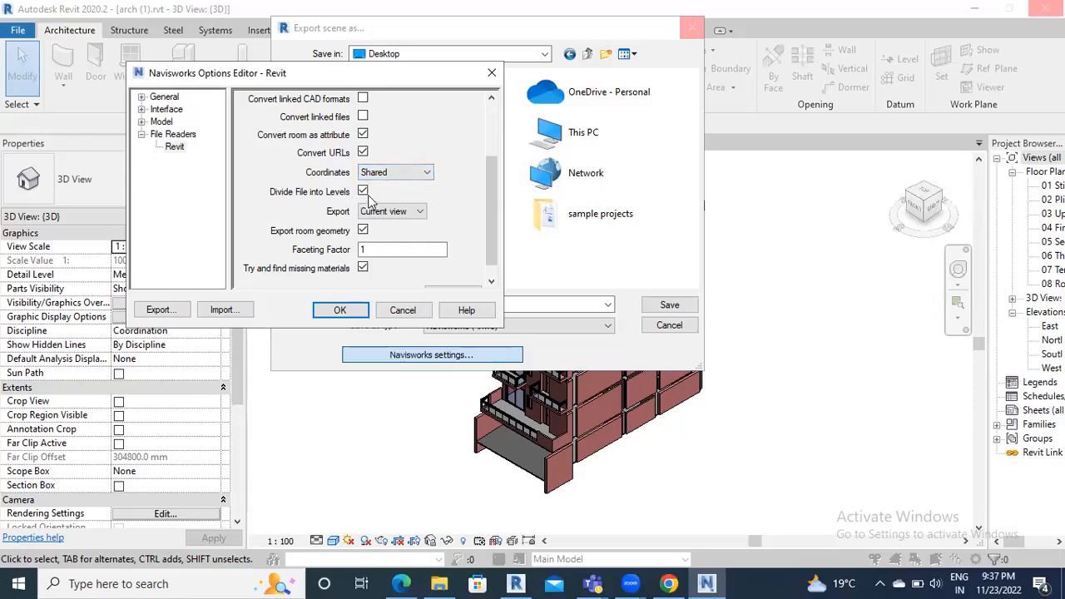
left_click(387, 211)
left_click(384, 217)
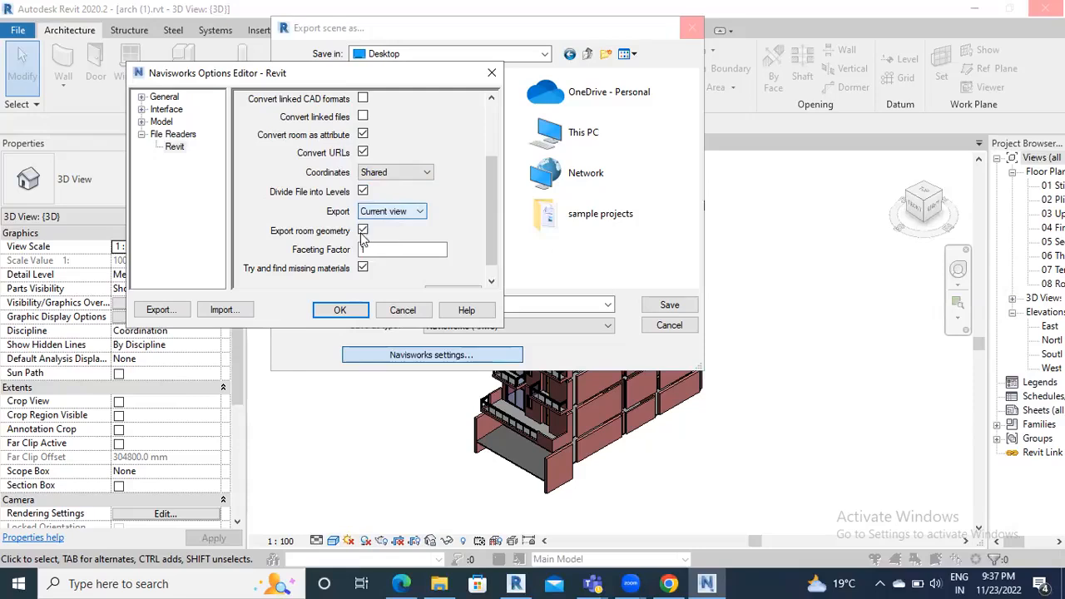
Turn off room geometry and missing-material search, and change the Faceting Factor to 5
left_click(363, 231)
left_click(362, 268)
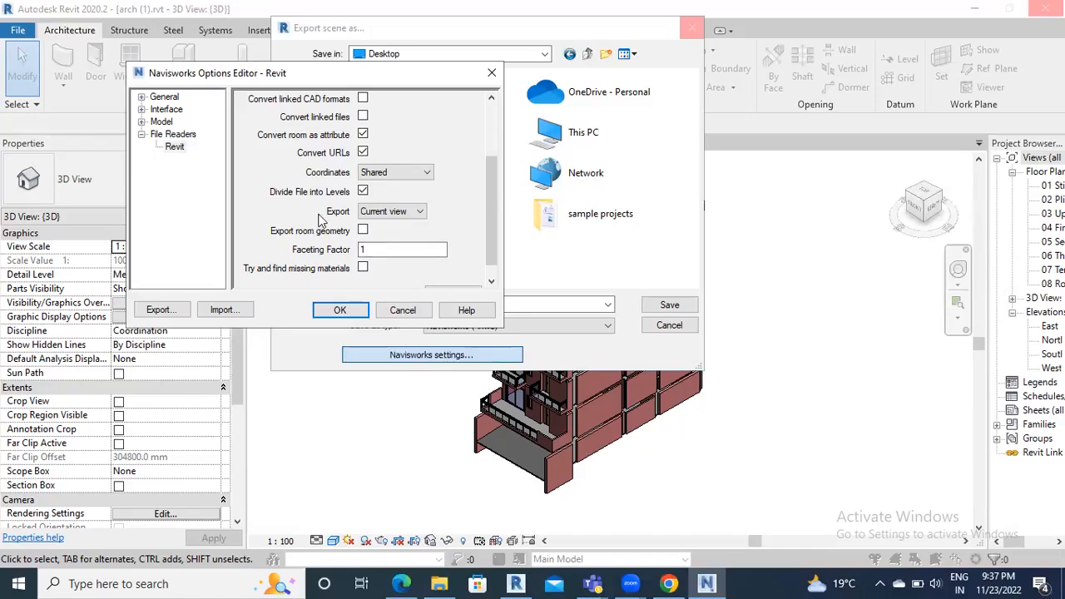
left_click(362, 250)
key("BackSpace")
type("1")
left_click_drag(309, 77, 470, 64)
key("BackSpace")
type("5")
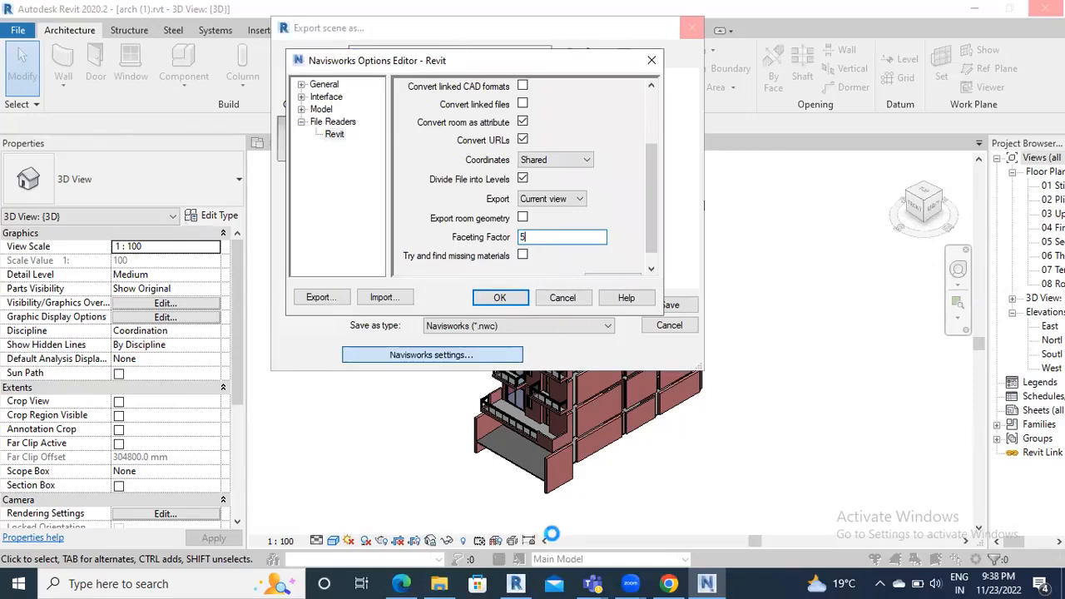
Launch Snipping Tool and snip the area around the Navisworks Options Editor dialogs
left_click(219, 583)
type("snipp")
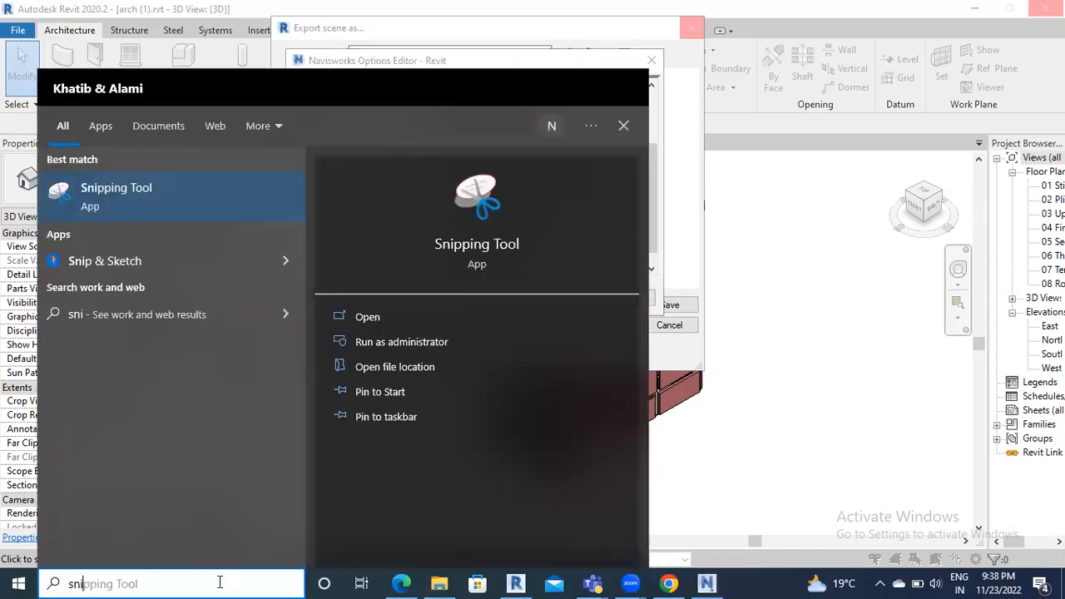
left_click(405, 321)
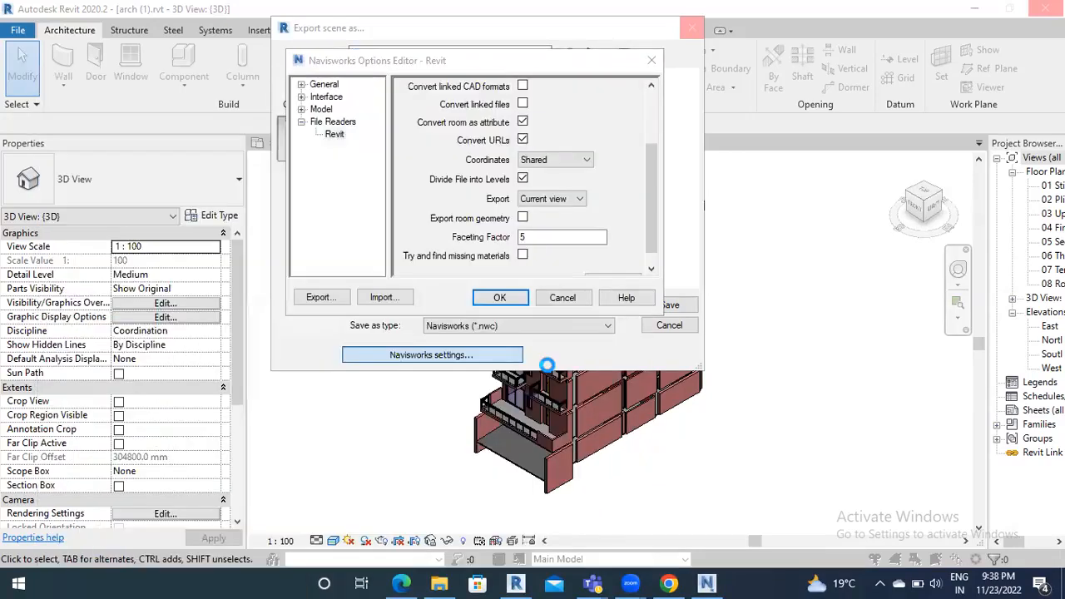
left_click(600, 167)
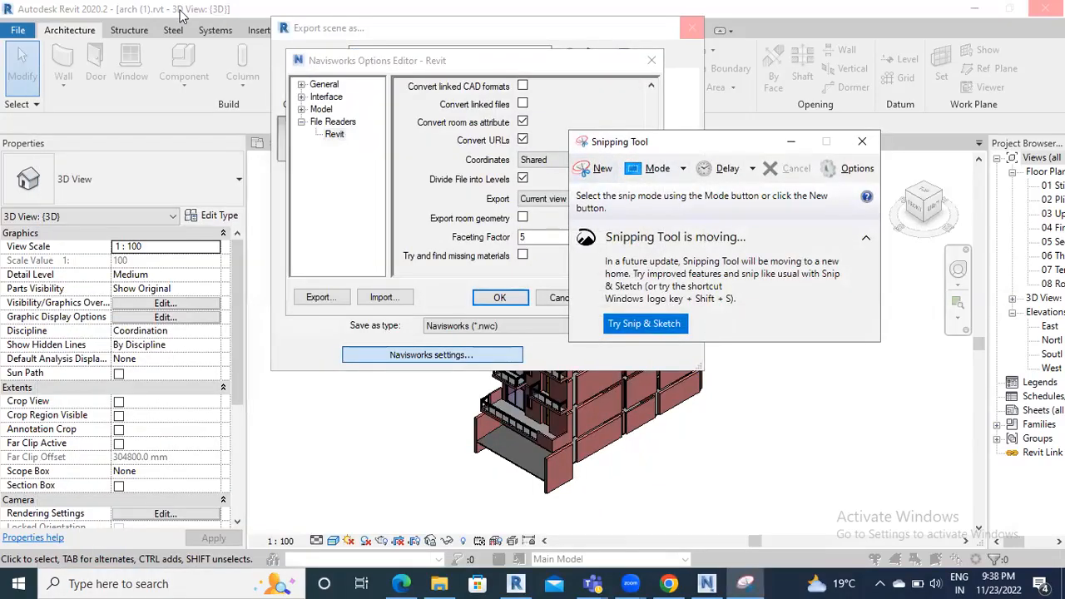
left_click_drag(265, 15, 712, 350)
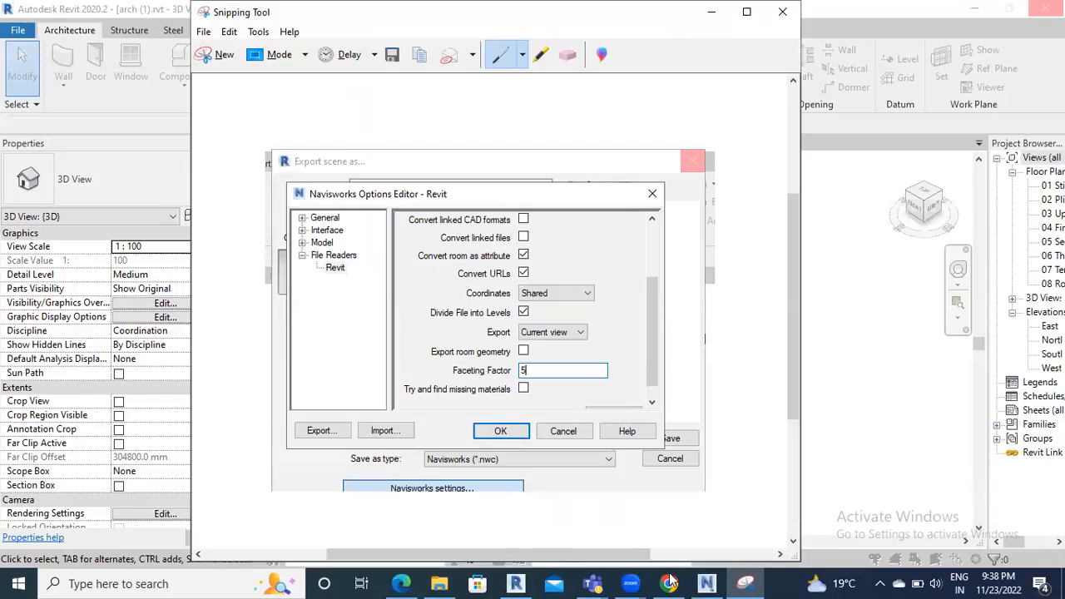
mouse_move(670, 583)
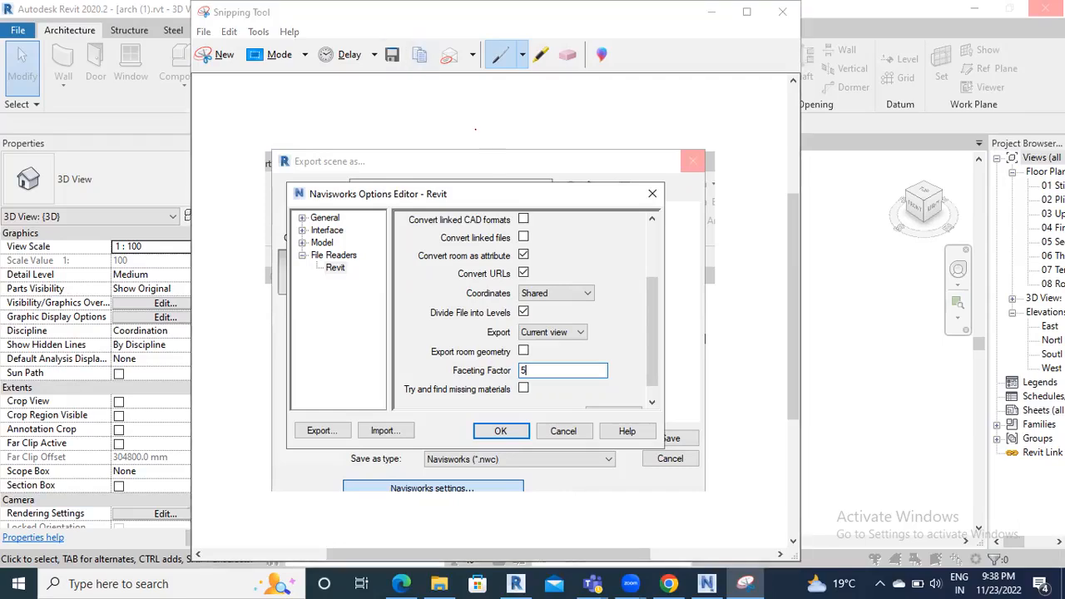
Use Save As to store the snip on the Desktop, naming it 'Navisworks Setting_Capture.PNG'
left_click(203, 32)
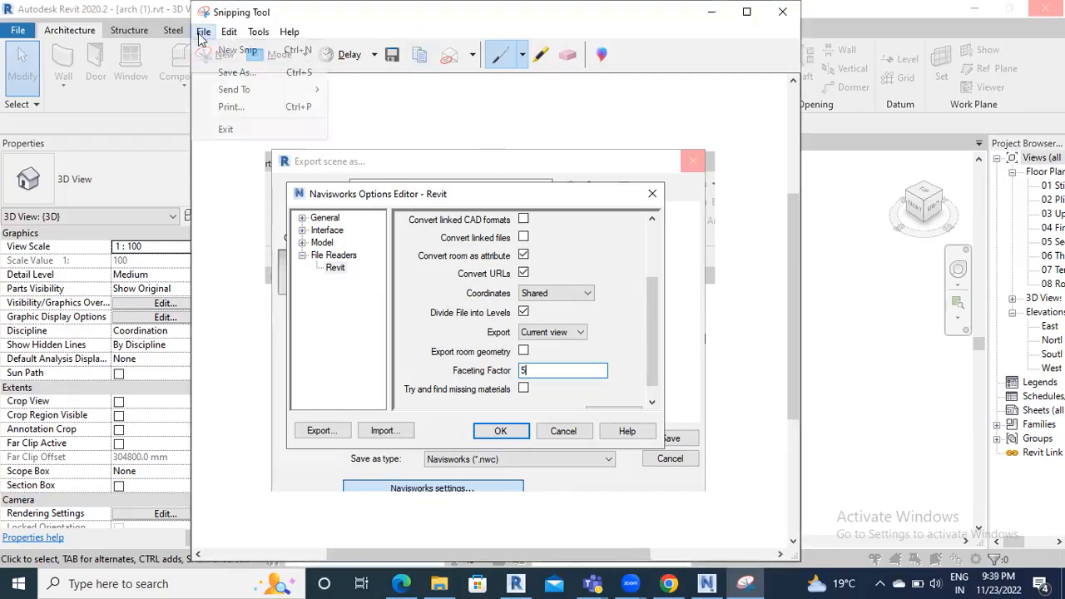
left_click(238, 73)
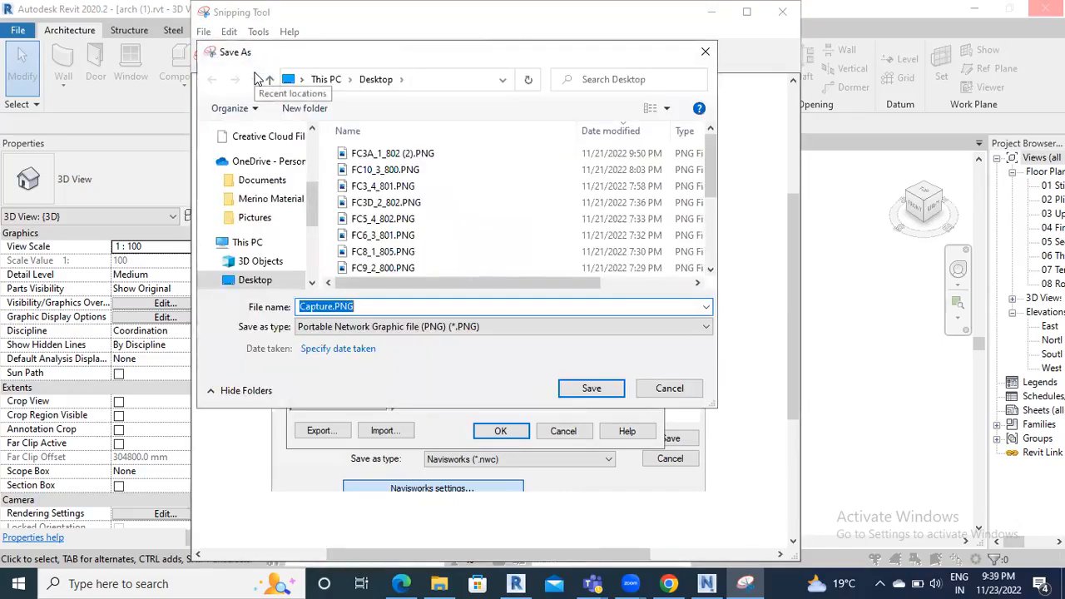
key("Home")
type("Navus")
key("BackSpace")
key("BackSpace")
type("isworks Setting")
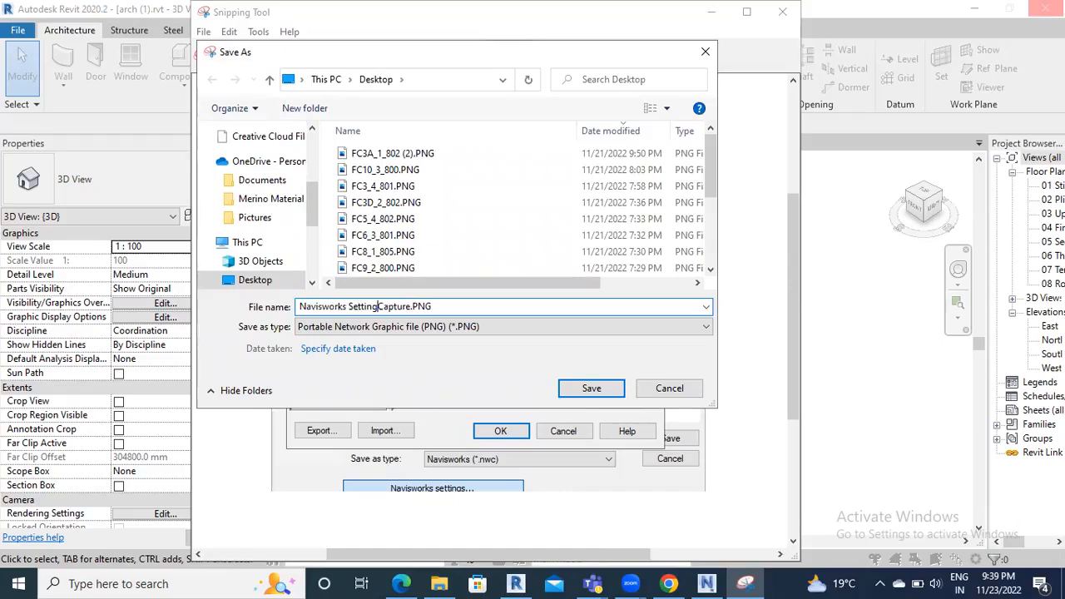
type("_")
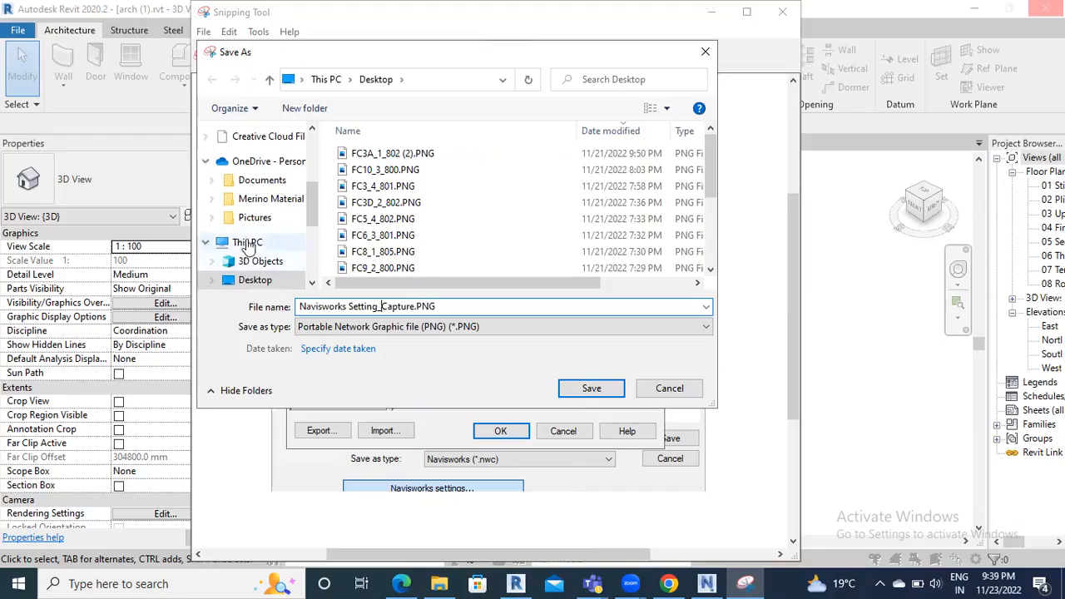
scroll(249, 216, "up", 4)
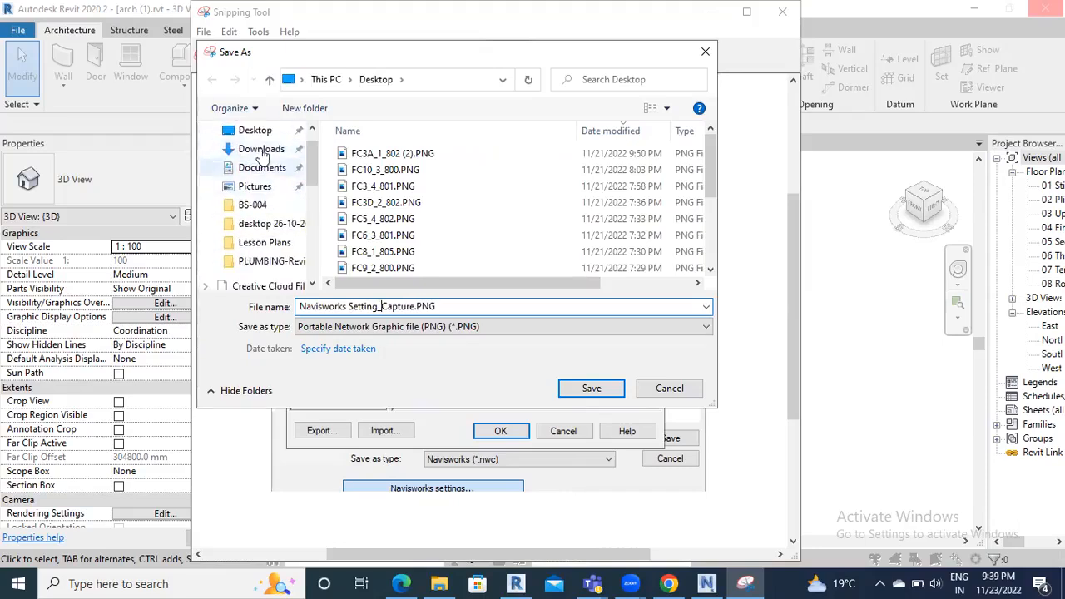
left_click(255, 131)
left_click(512, 430)
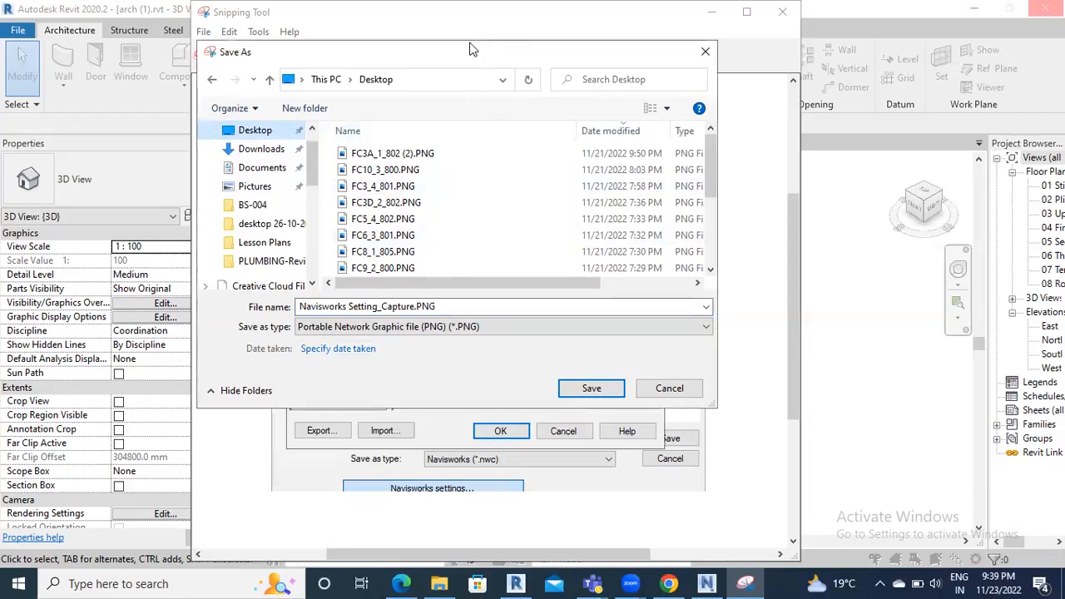
left_click_drag(470, 50, 144, 9)
left_click(269, 349)
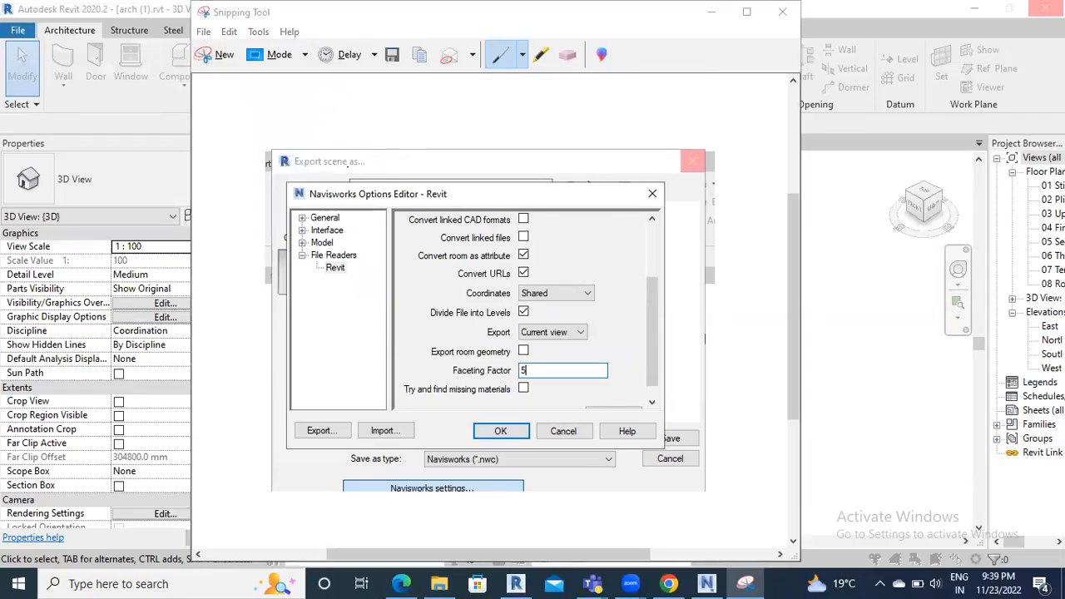
Open the saved Navisworks Setting_Capture.PNG and circle the Coordinates setting in red
scroll(684, 304, "down", 5)
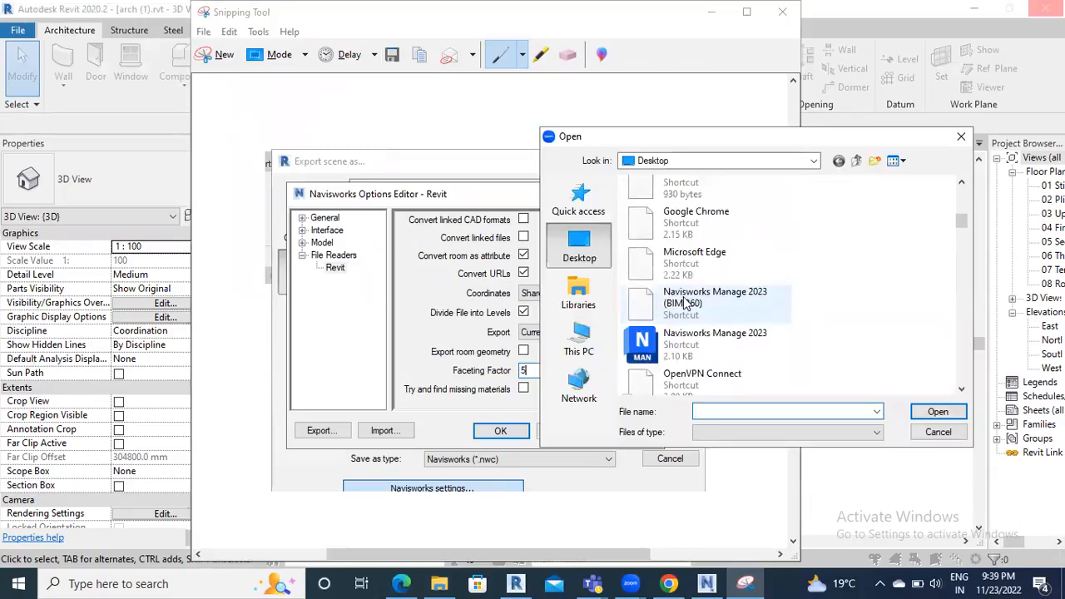
scroll(684, 305, "down", 6)
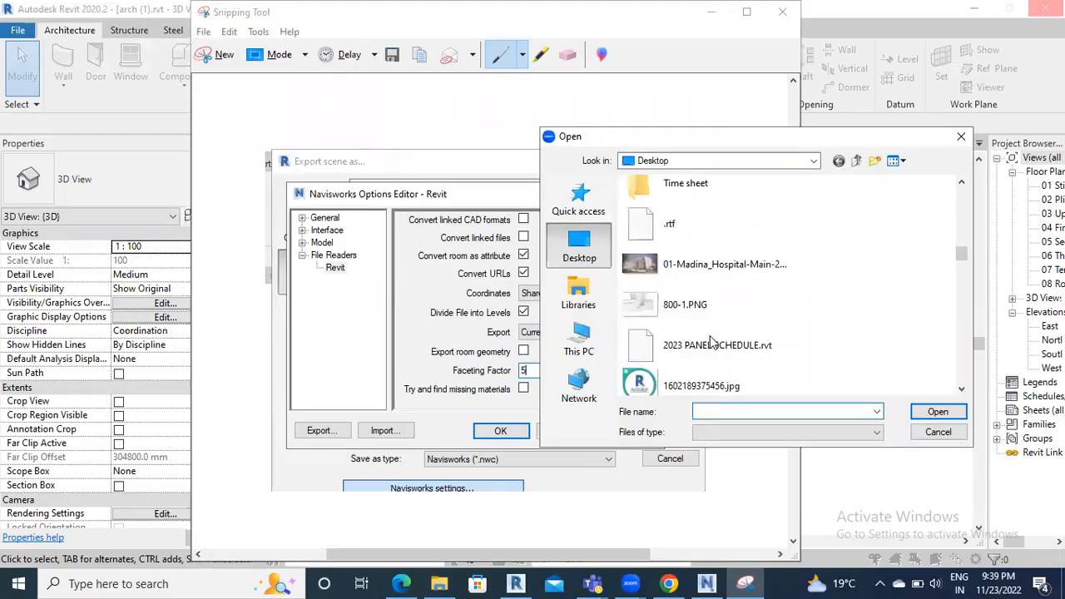
scroll(712, 341, "down", 3)
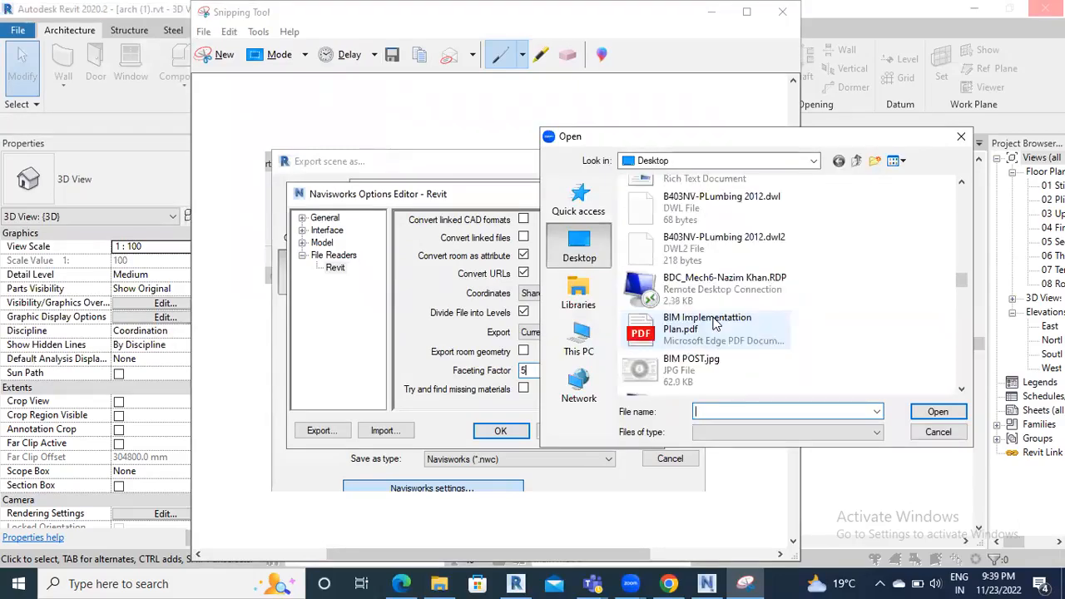
left_click(713, 317)
key("n")
left_click(917, 407)
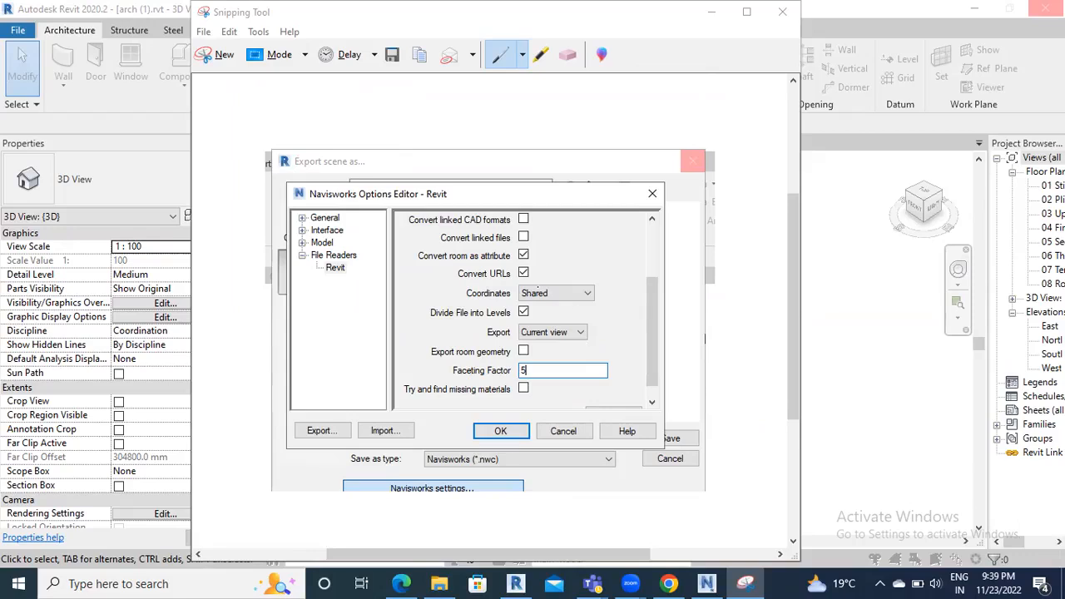
mouse_move(462, 277)
left_mouse_down()
mouse_move(460, 313)
mouse_move(624, 278)
mouse_move(456, 259)
left_mouse_up()
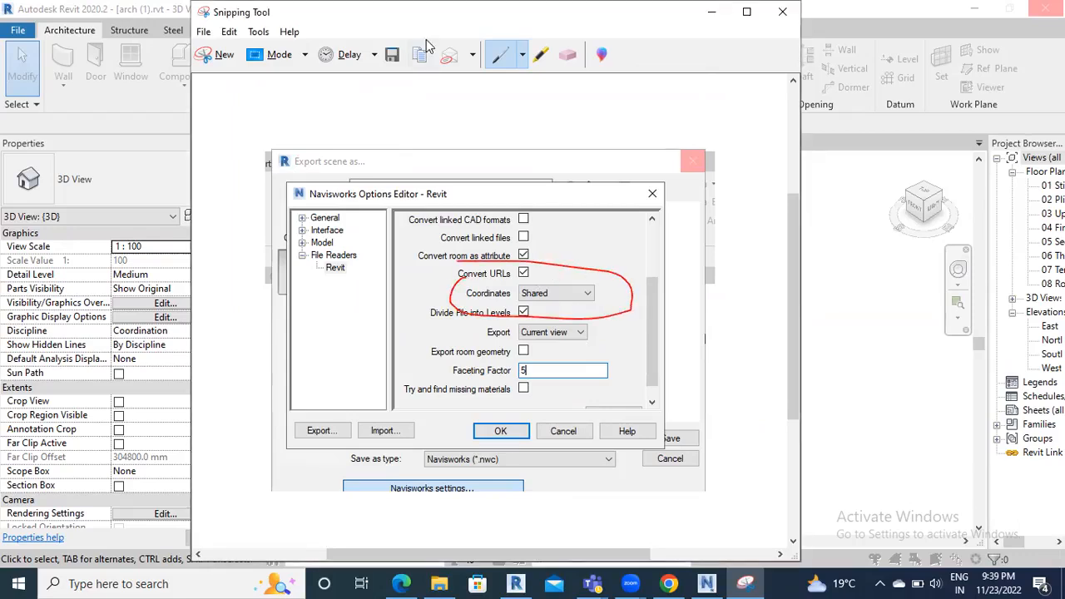
In Revit, switch the export Coordinates to Project Internal and confirm the options
left_click(711, 12)
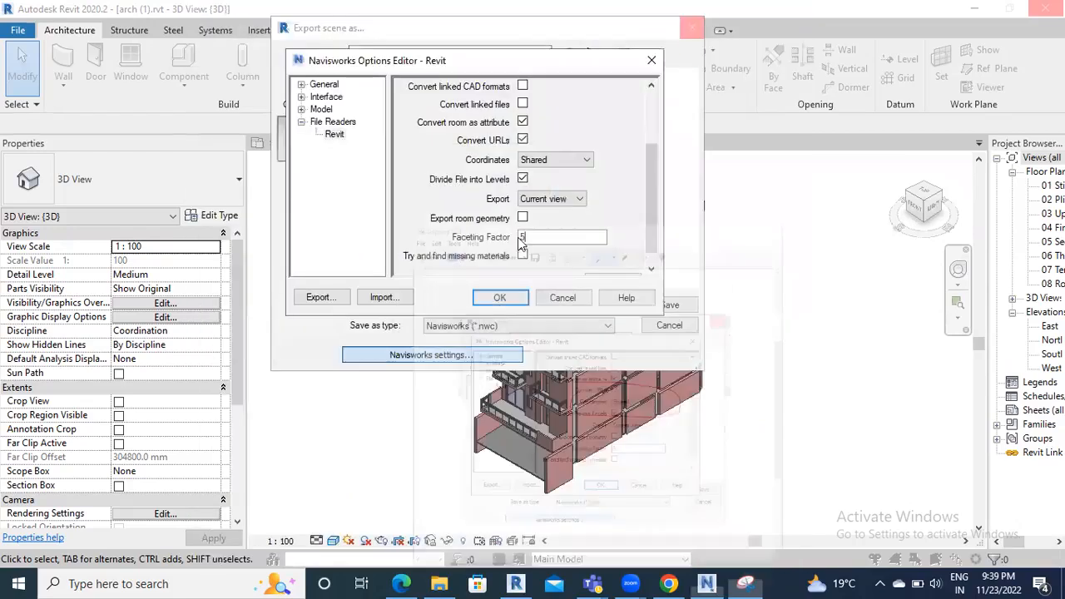
left_click(569, 159)
left_click(541, 171)
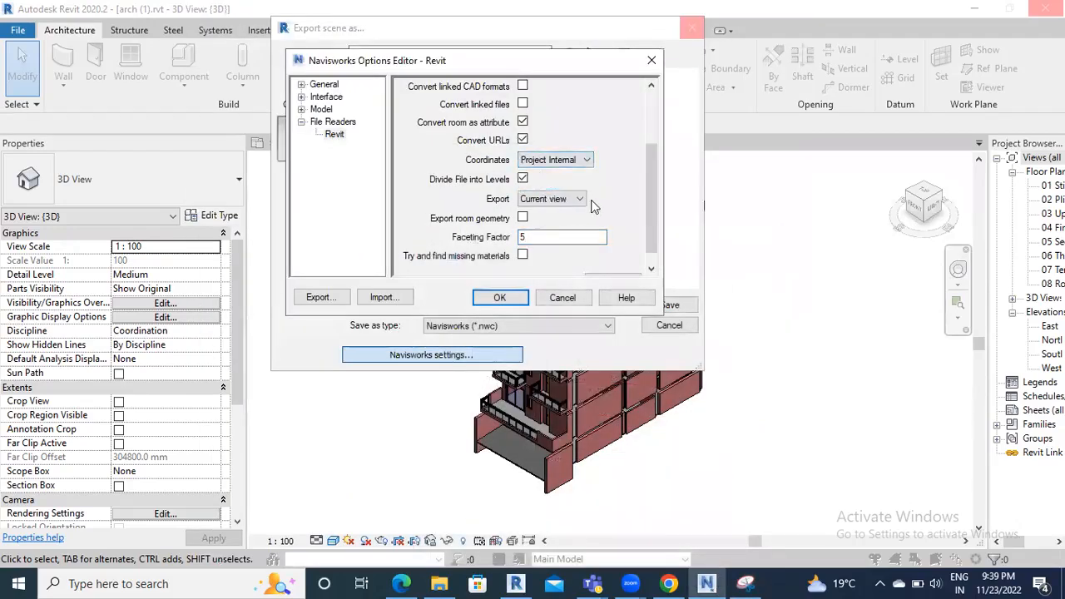
left_click(500, 298)
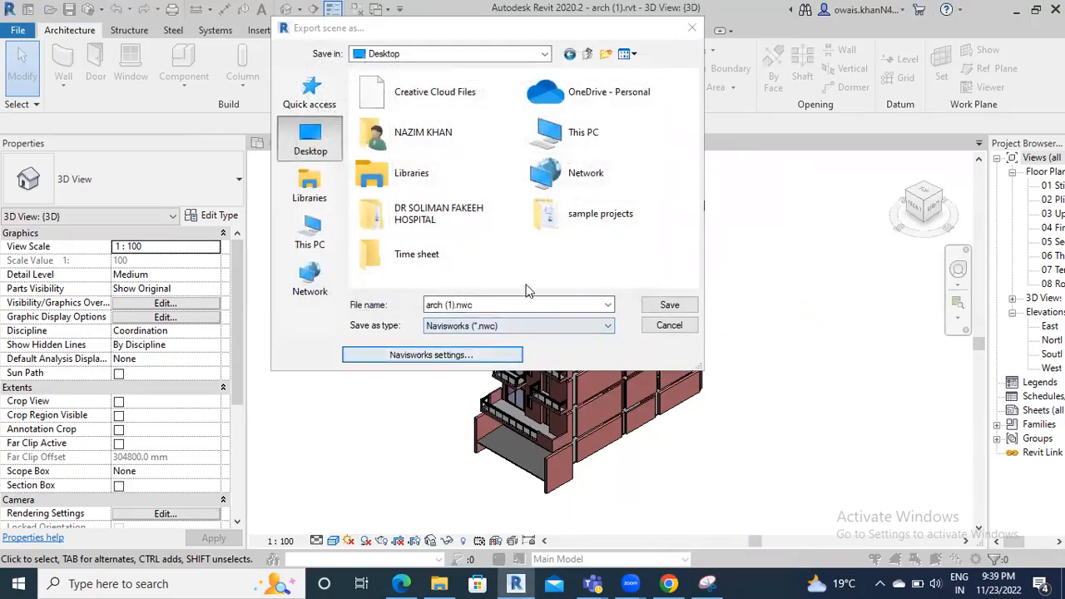
left_click(707, 583)
left_click(210, 55)
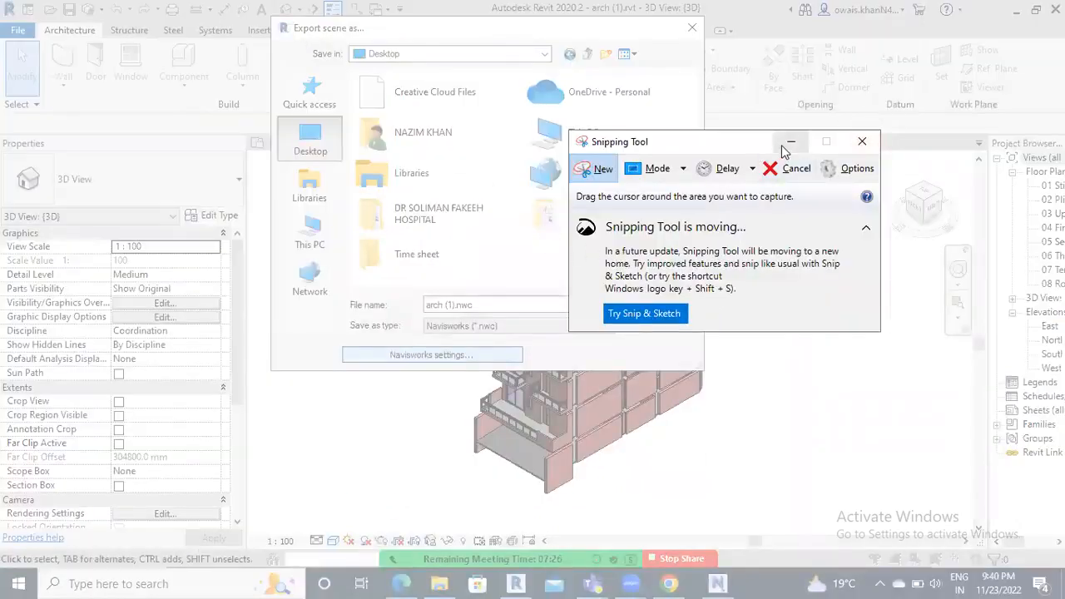
left_click(789, 139)
left_click(435, 352)
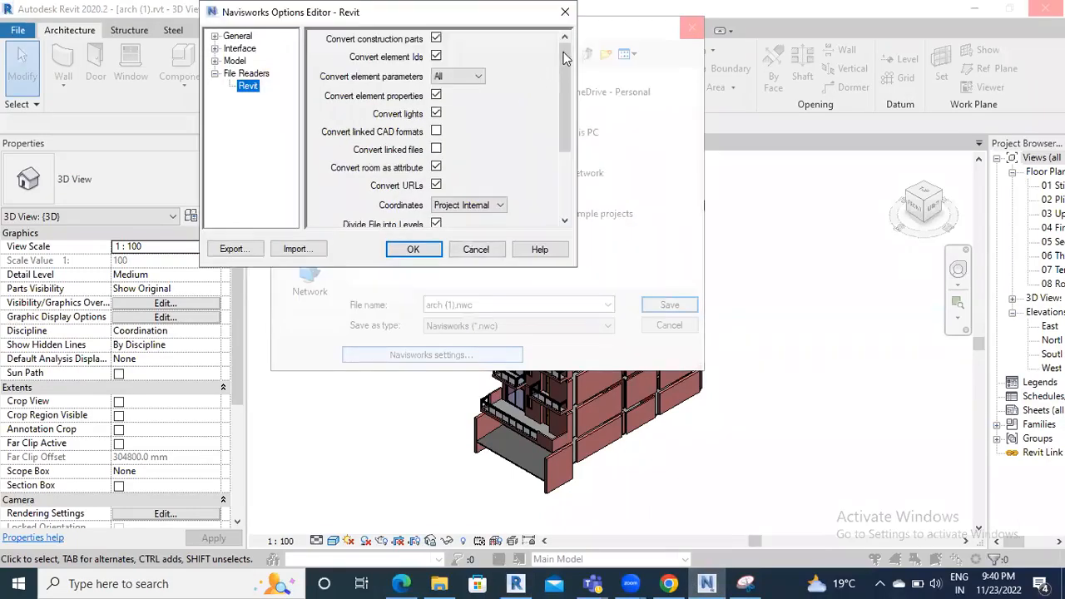
left_click_drag(564, 52, 571, 124)
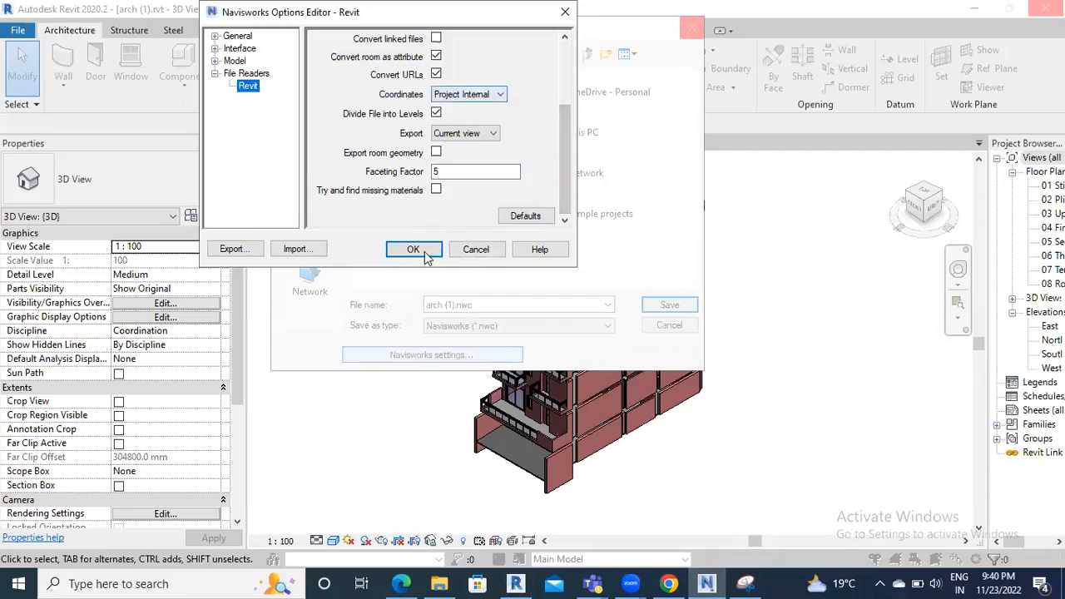
left_click(421, 249)
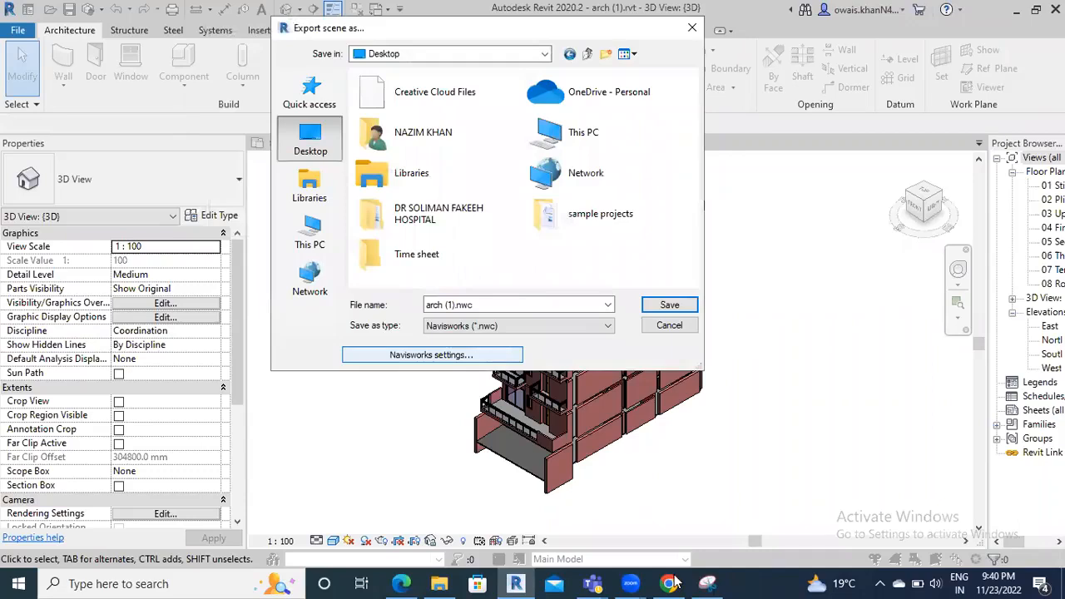
left_click(448, 304)
Snip the reopened options showing Project Internal and overwrite Navisworks Setting_Capture.PNG on the Desktop
left_click(432, 354)
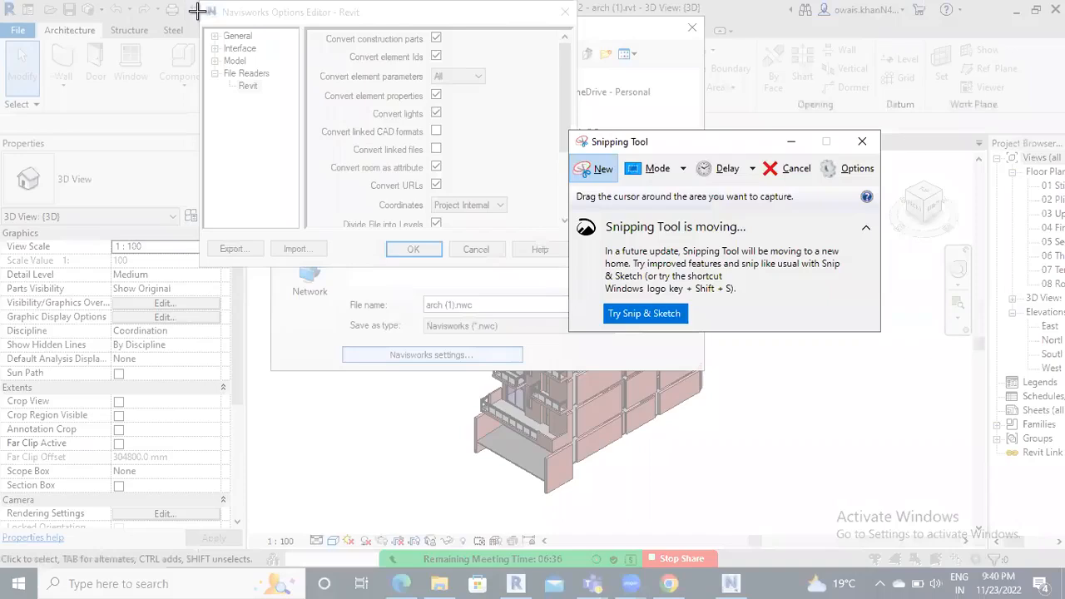
left_click_drag(198, 8, 579, 265)
left_click(136, 31)
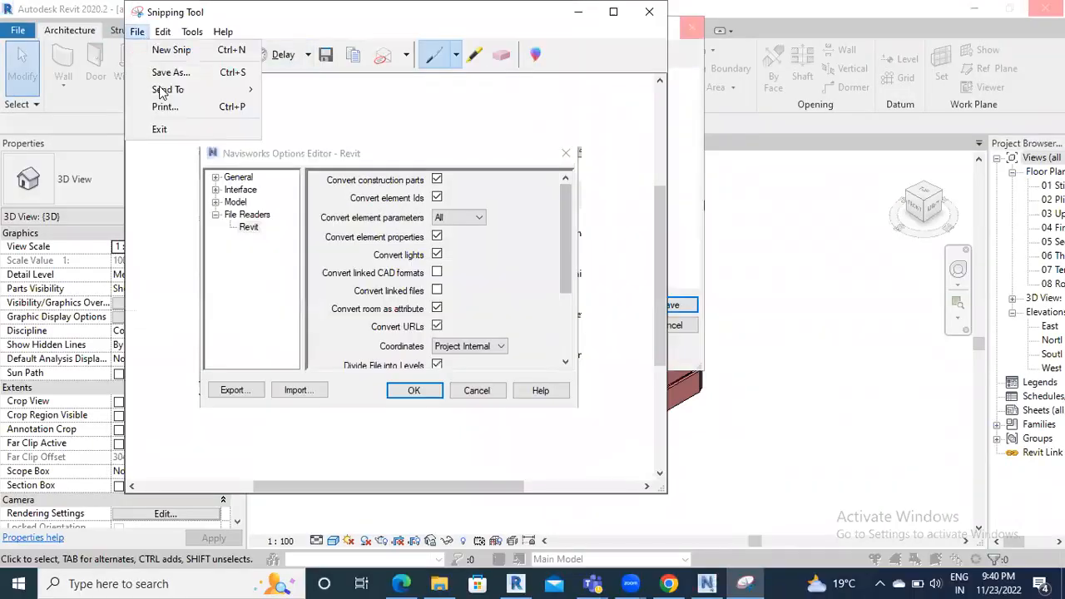
left_click(166, 72)
scroll(366, 281, "down", 3)
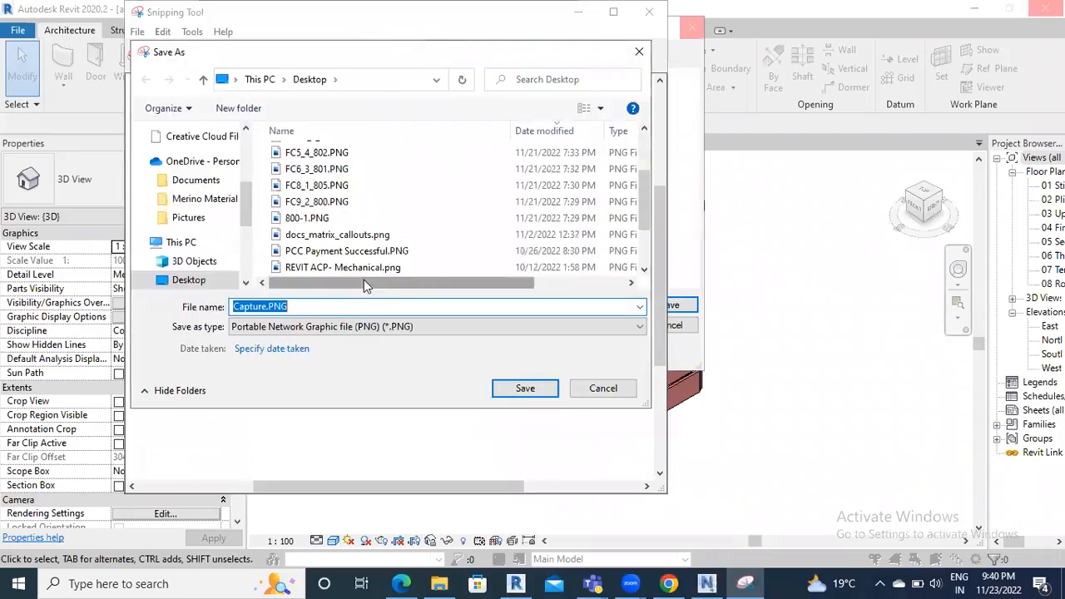
scroll(198, 200, "up", 3)
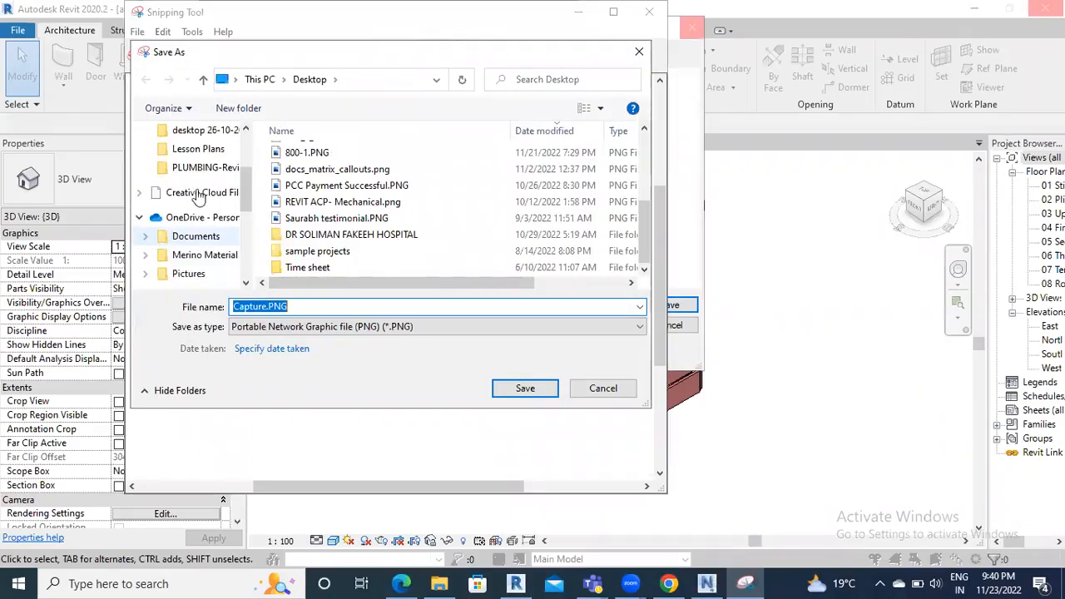
scroll(198, 193, "up", 2)
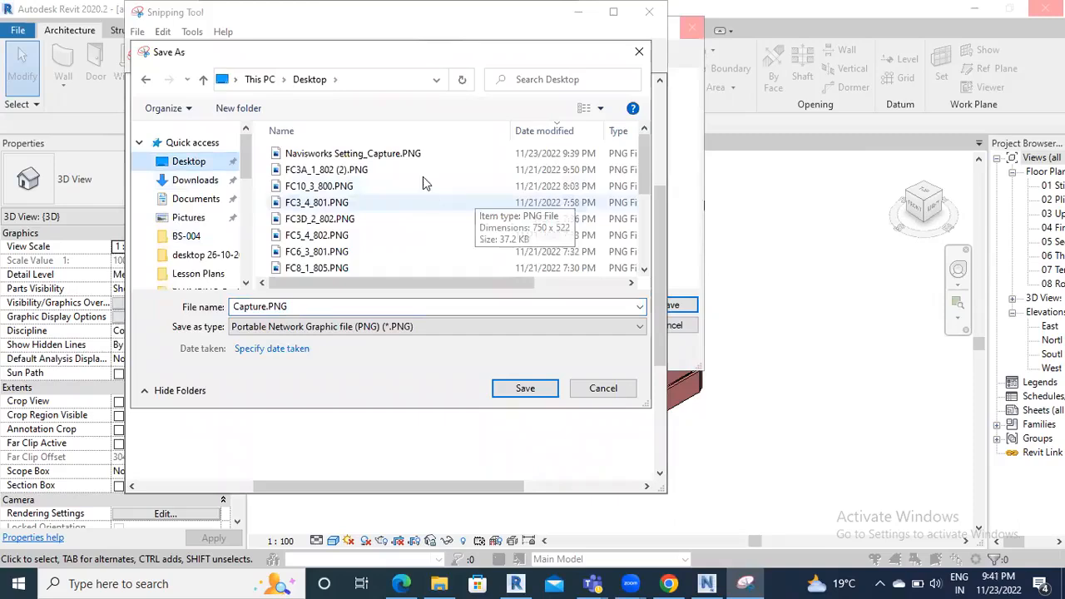
left_click(392, 153)
left_click(548, 394)
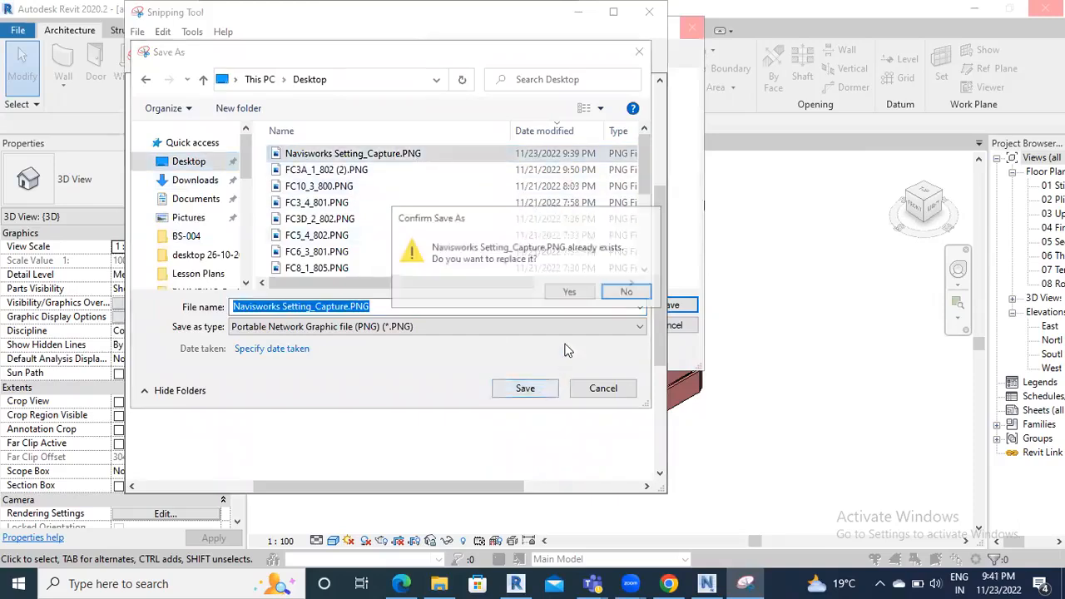
left_click(571, 292)
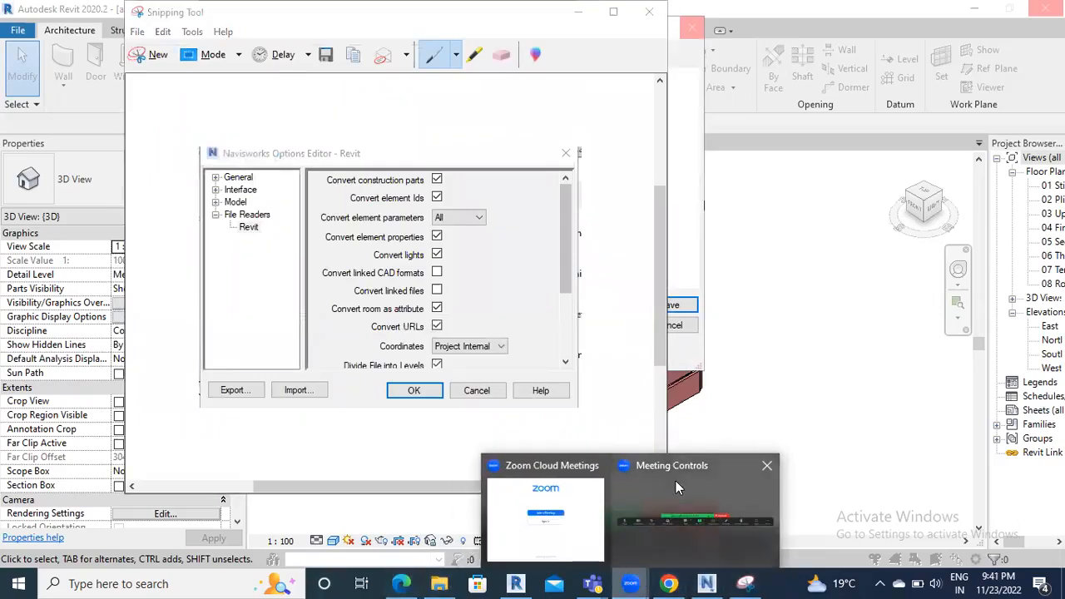
Pick Navisworks Setting_Capture.PNG from the Desktop in Zoom's Open dialog and send it
left_click(630, 583)
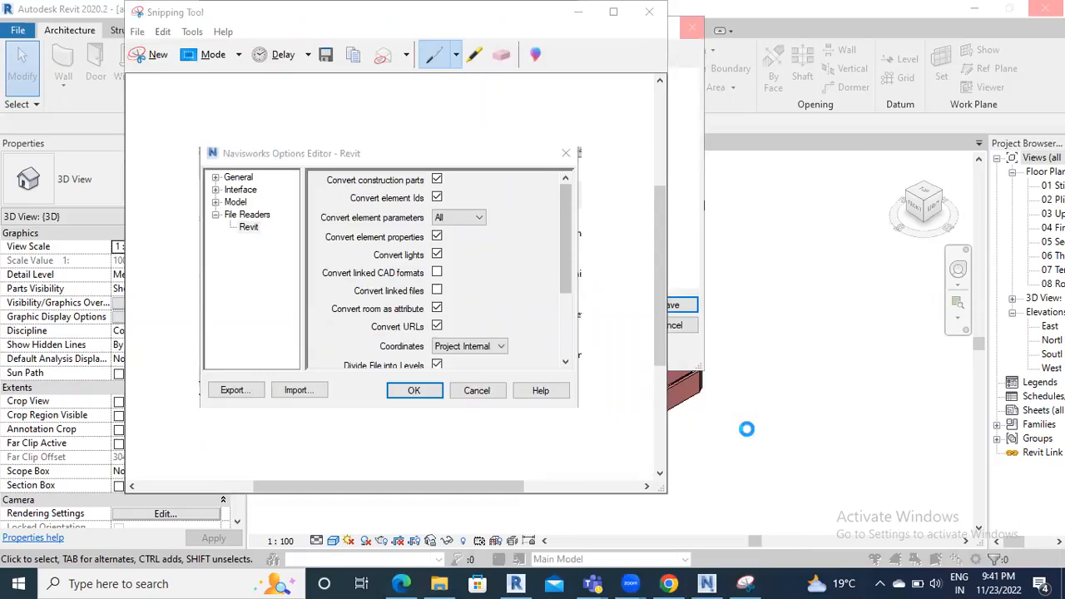
scroll(705, 316, "down", 10)
left_click(705, 316)
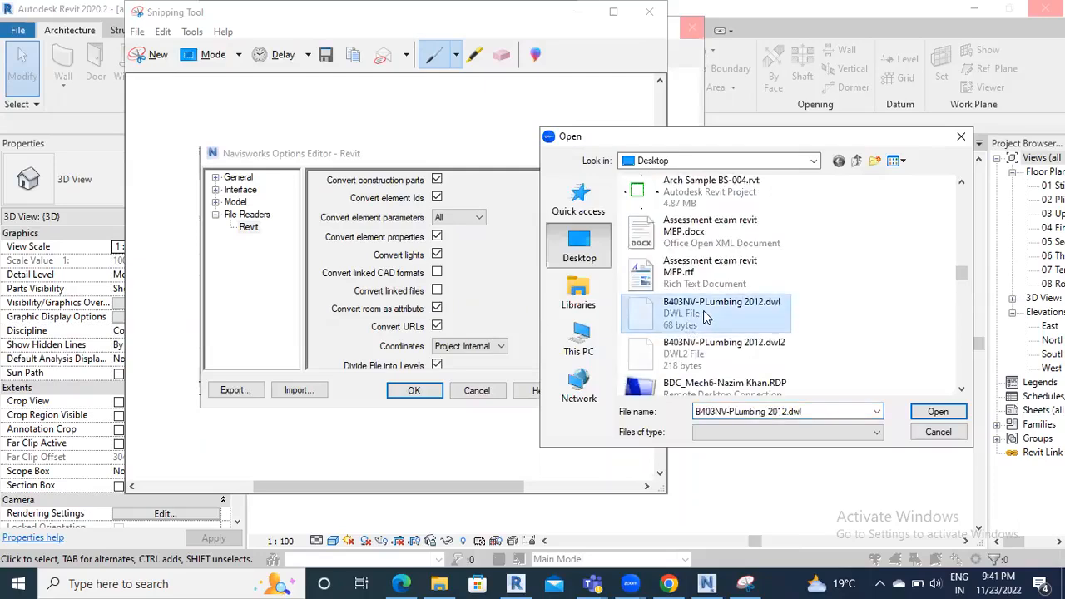
scroll(704, 316, "down", 5)
left_click(706, 198)
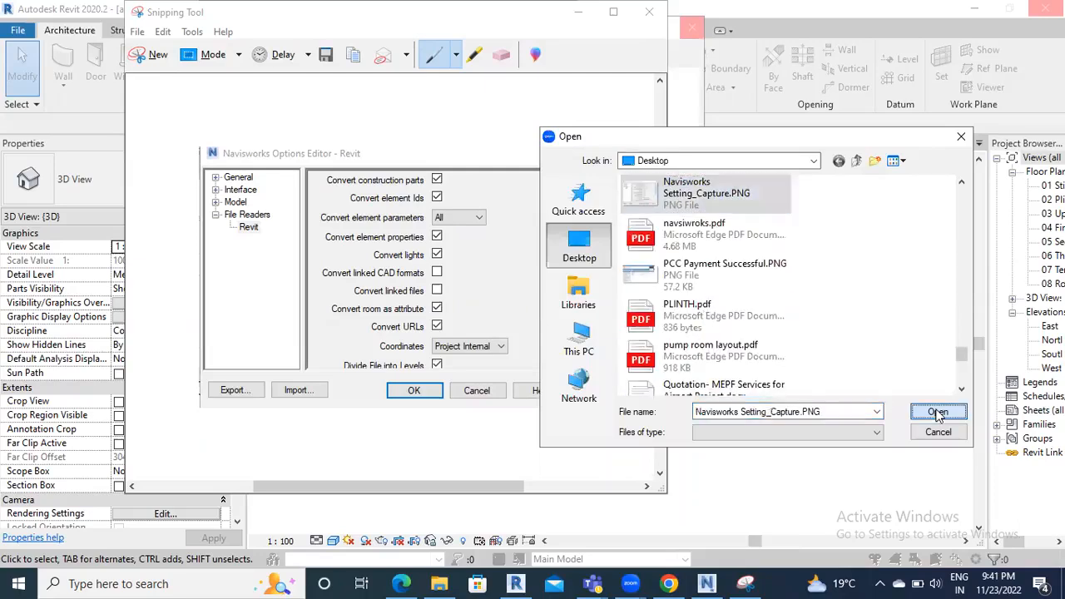
left_click(938, 414)
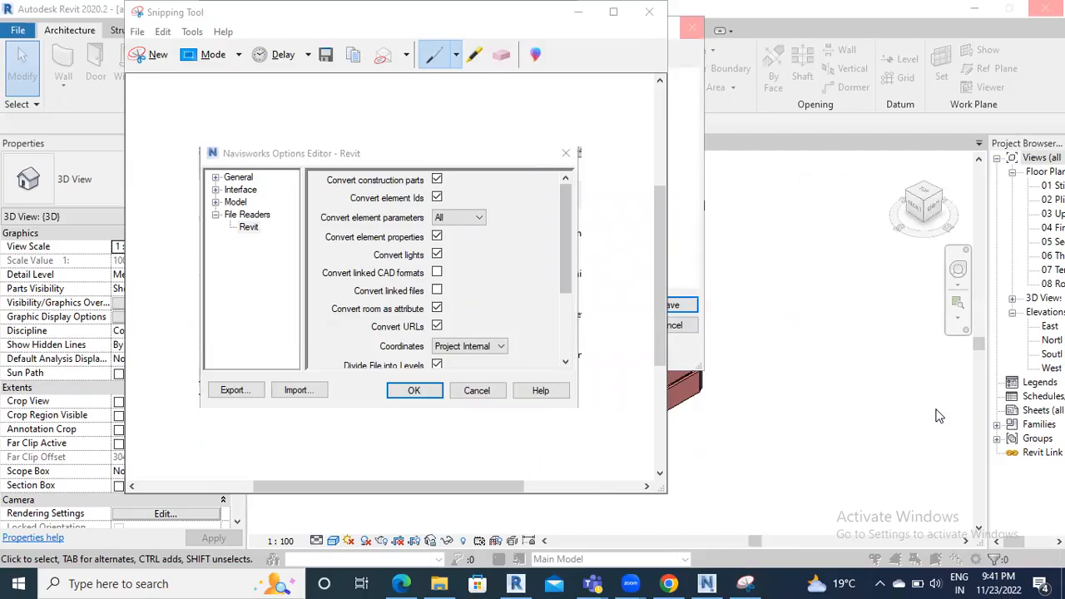
left_click(579, 12)
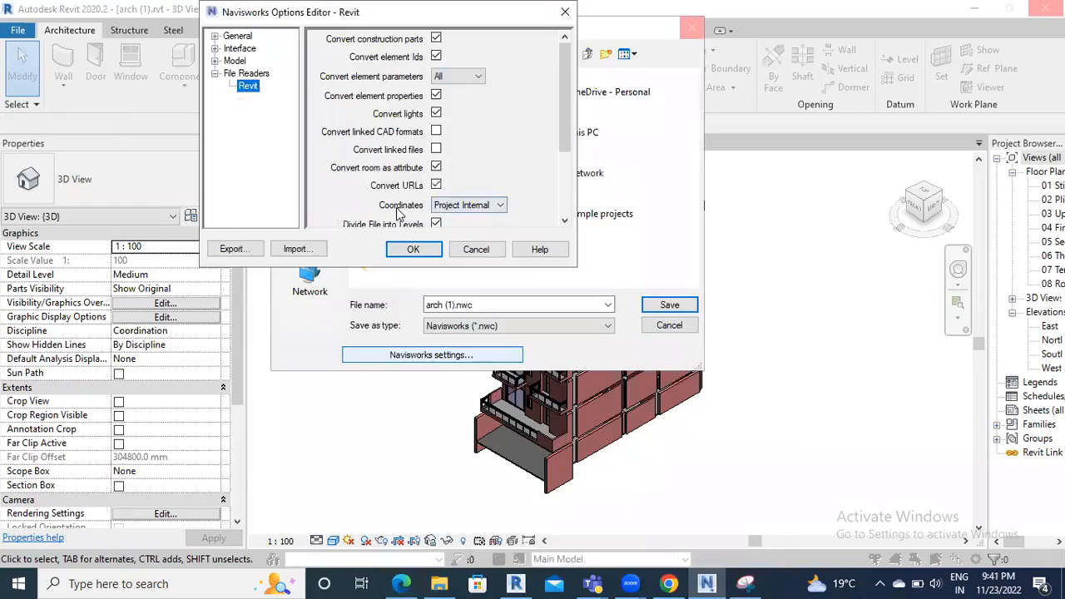
Confirm the Navisworks options and save the export as arch (1).nwc on the Desktop
left_click(414, 248)
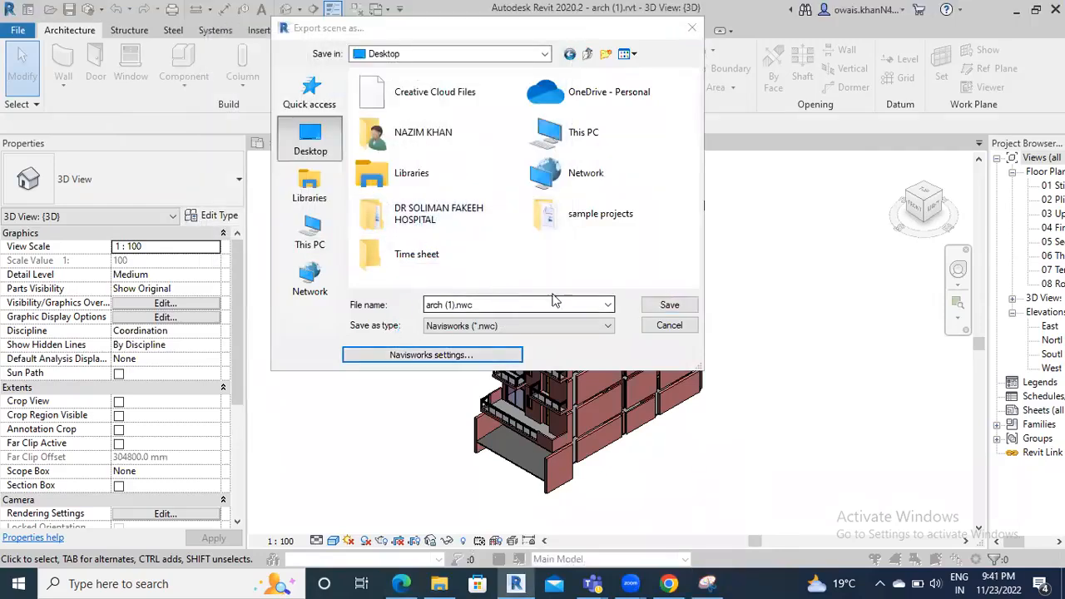
left_click(670, 307)
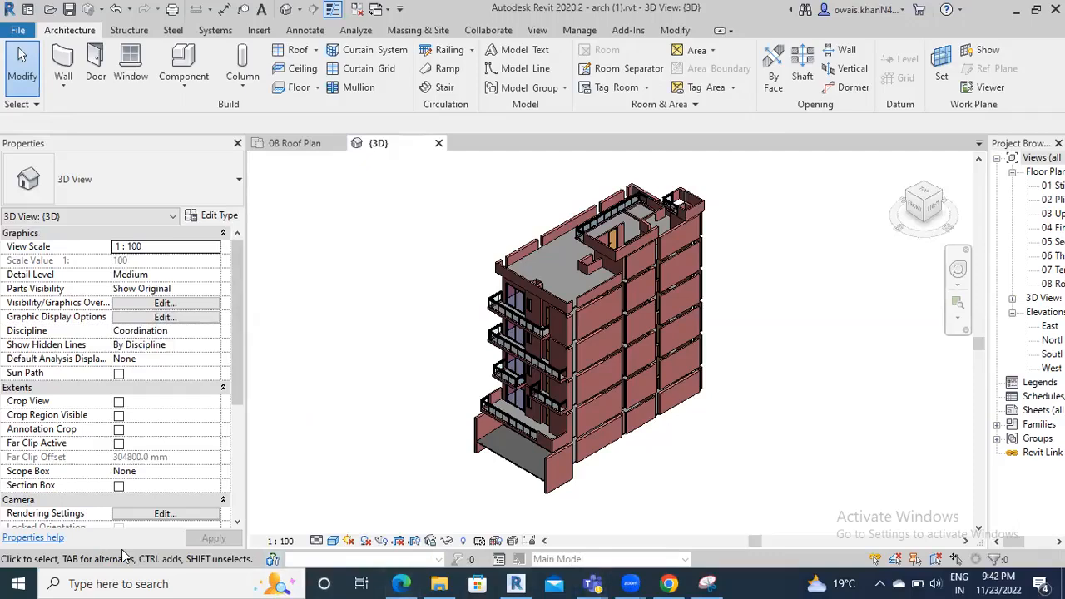
In File Explorer's Desktop folder, select the exported arch (1).nwc
left_click(440, 583)
left_click(57, 181)
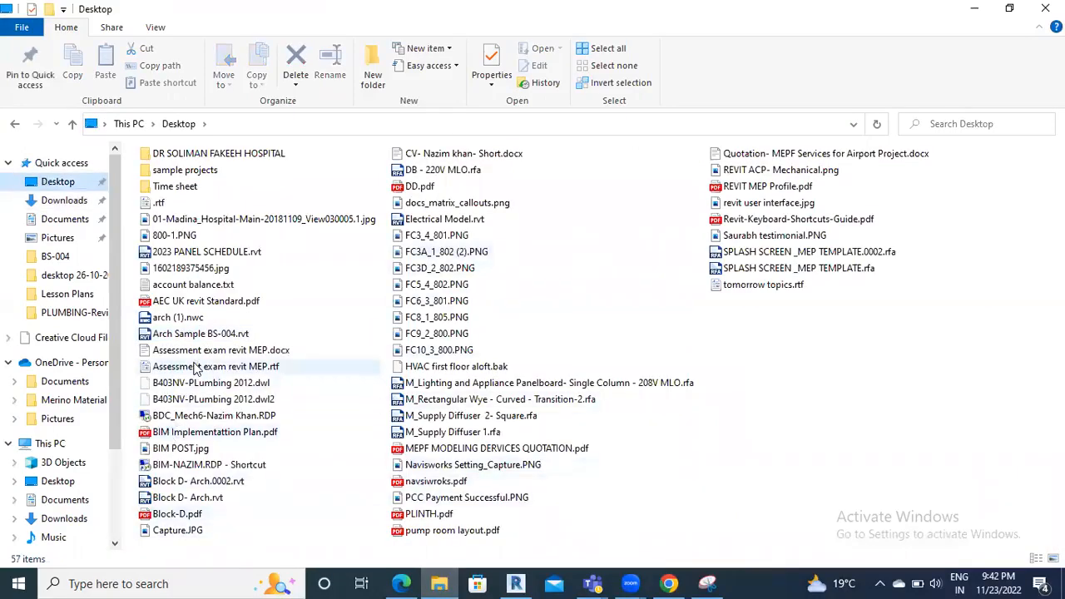
left_click(197, 317)
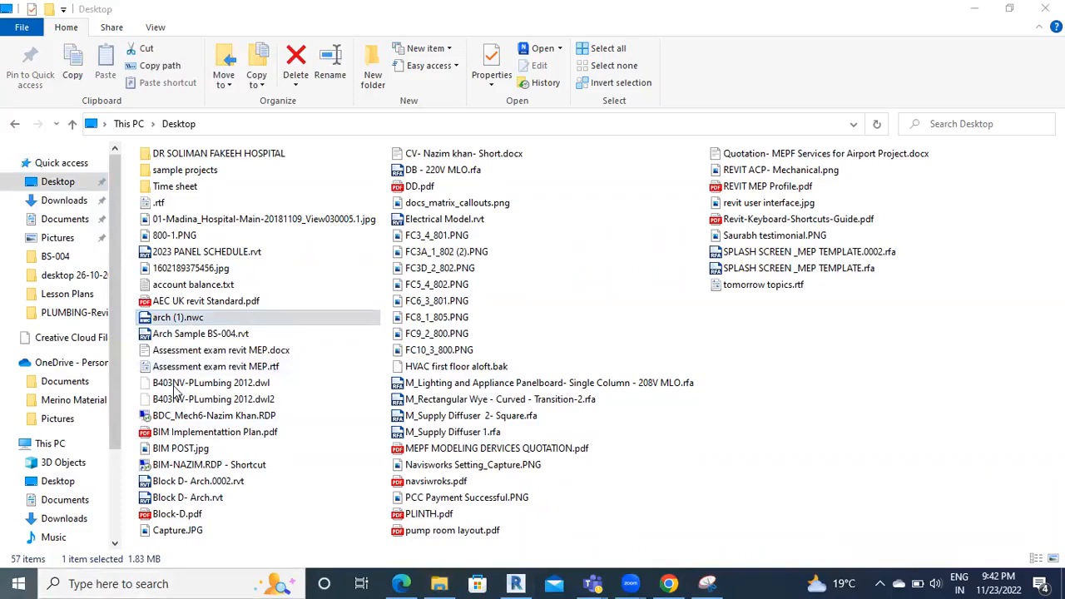
Launch Navisworks Manage 2023 from the Start menu
left_click(18, 583)
left_click(183, 399)
left_click(166, 447)
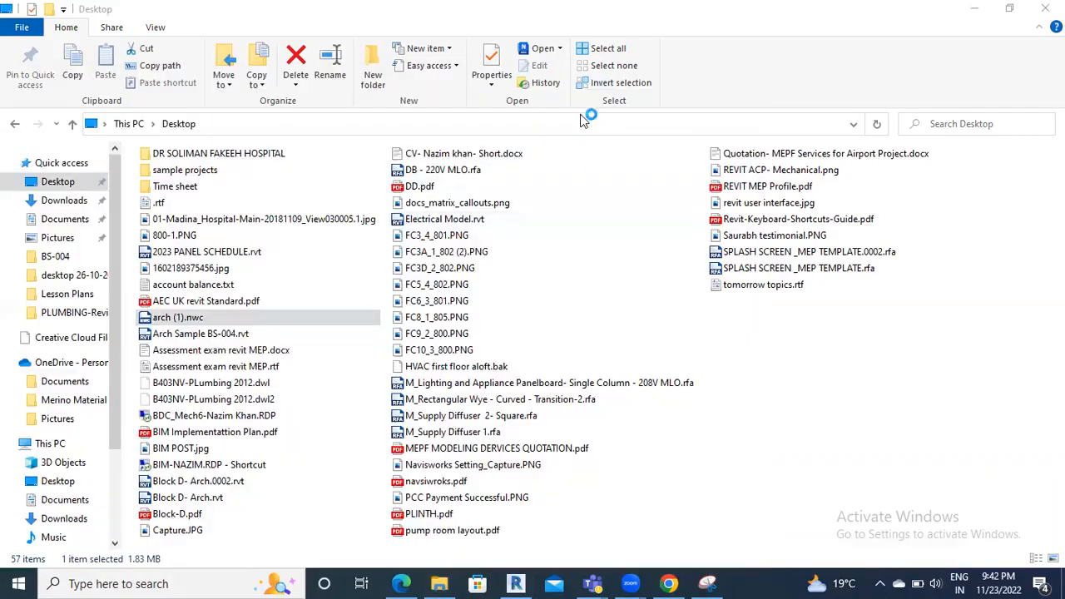
Check arch (1).nwc's properties for its 1.83 MB size, then close the Desktop window
left_click(210, 317)
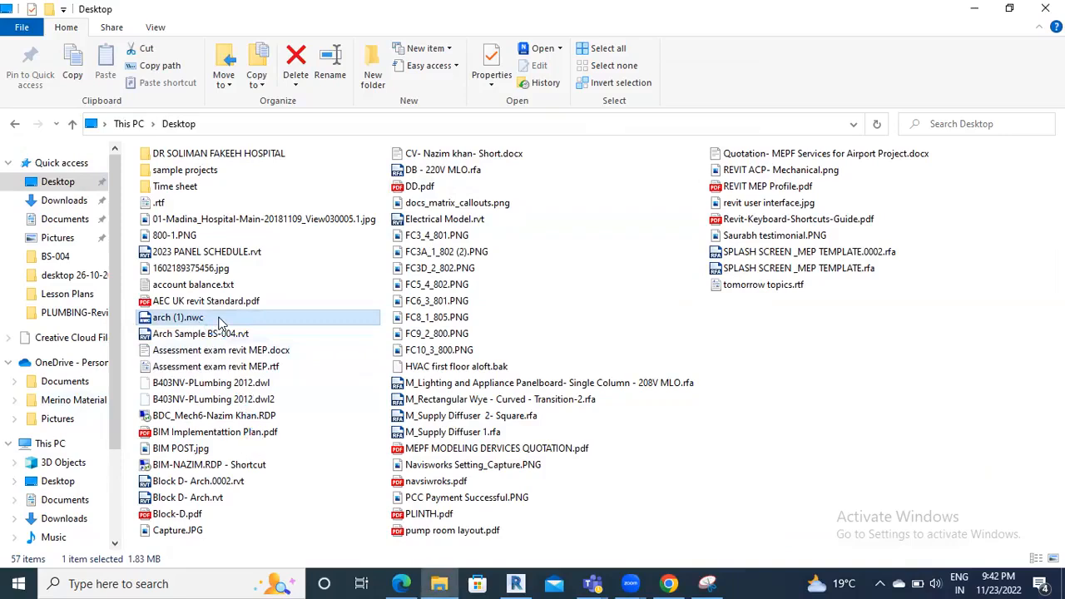
right_click(214, 318)
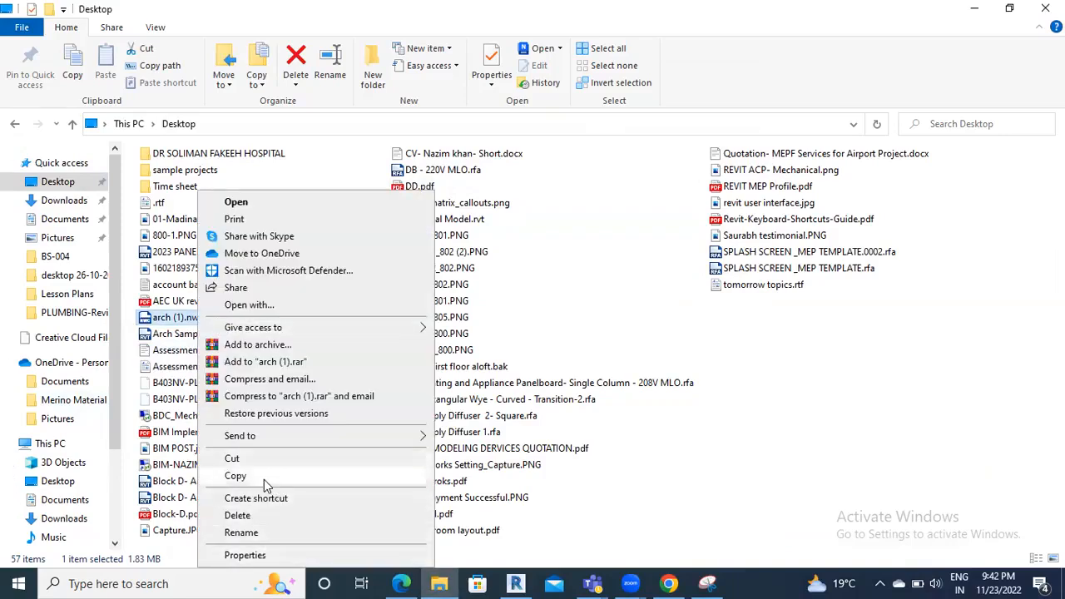
left_click(250, 556)
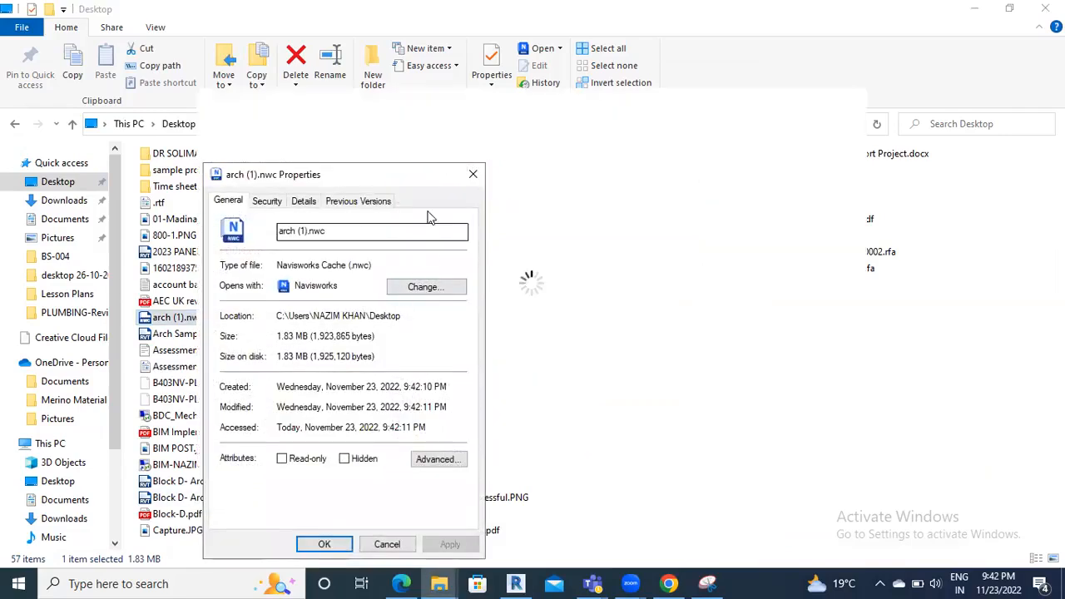
left_click(472, 174)
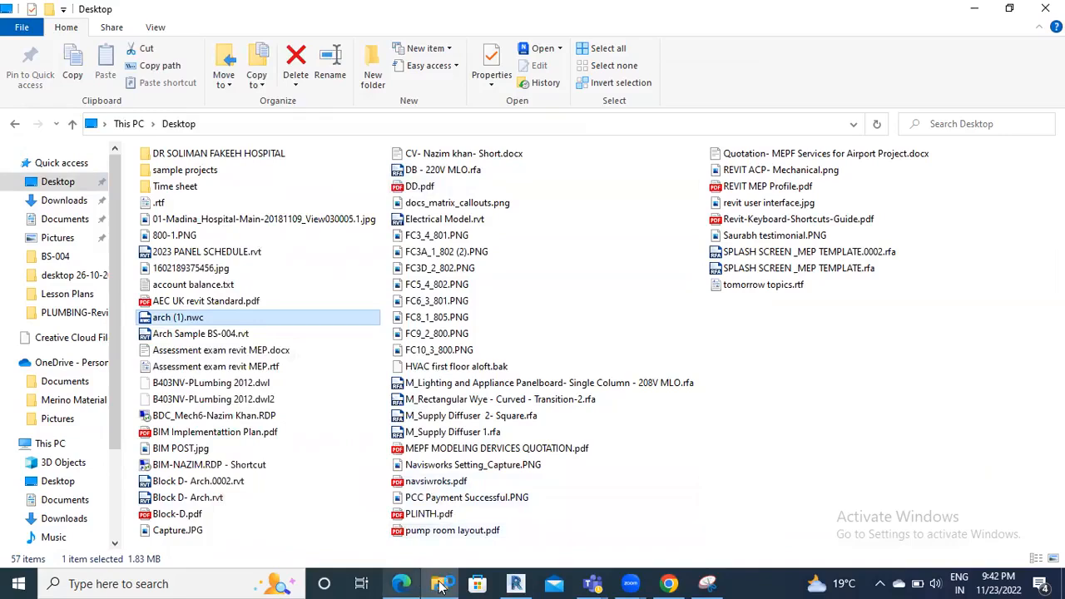
mouse_move(441, 585)
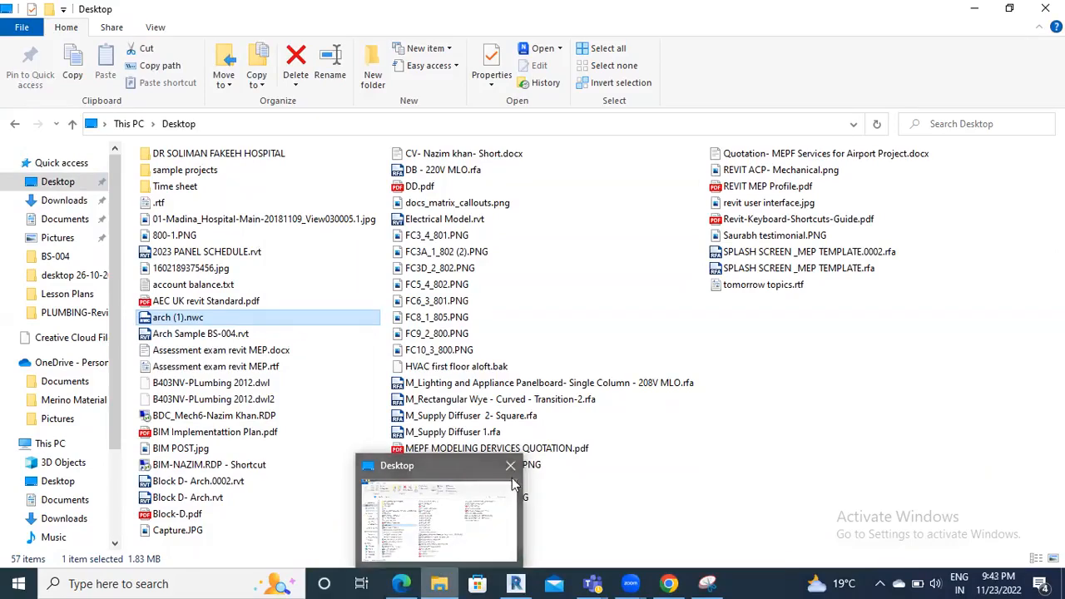
left_click(511, 466)
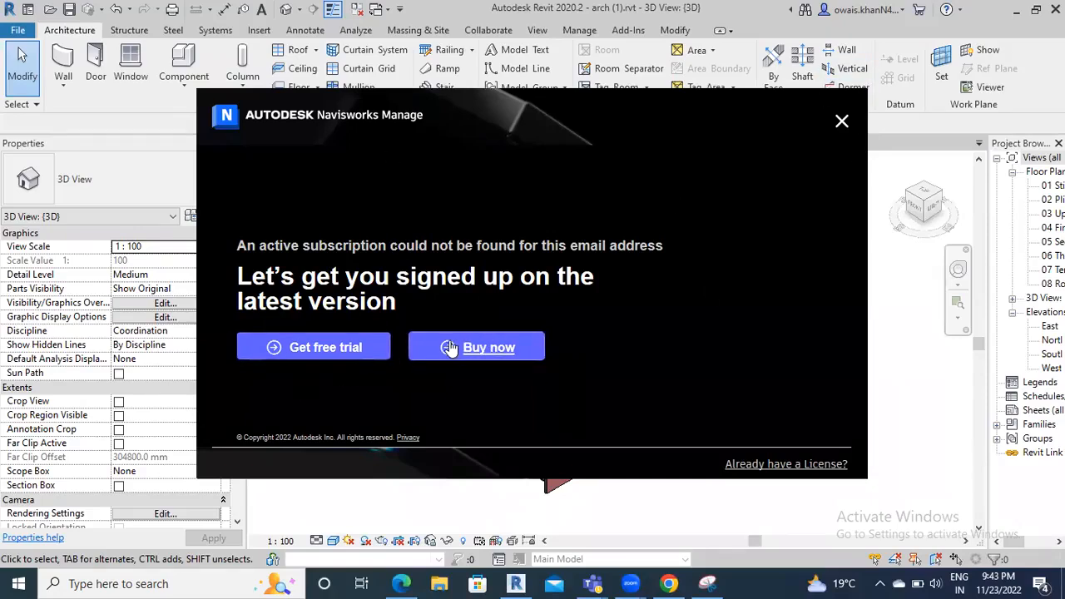
Dismiss the Navisworks prompt, close the 3D and 08 Roof Plan views without saving
left_click(512, 583)
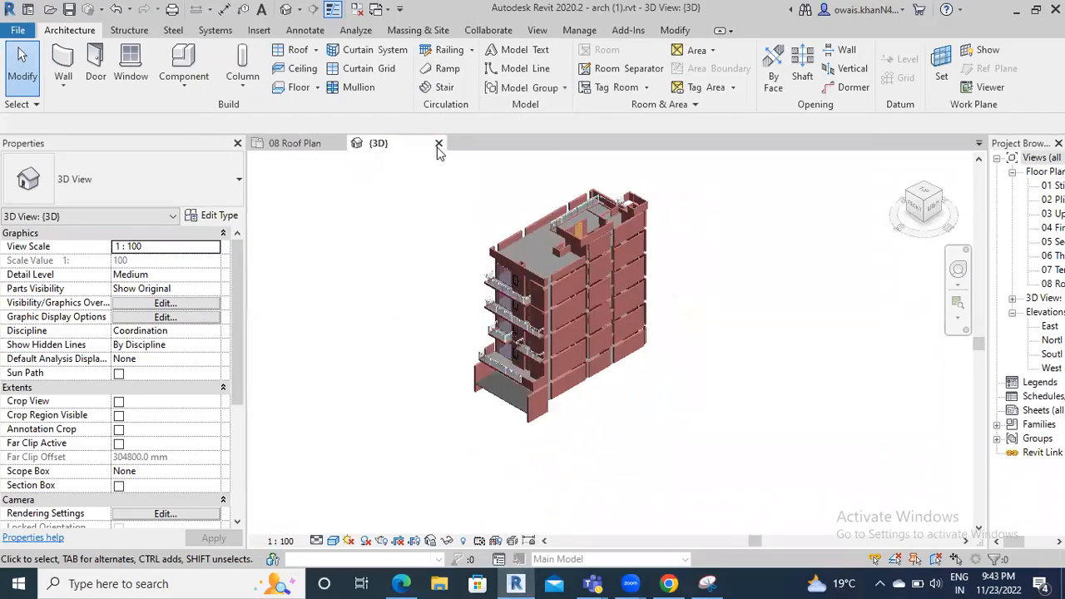
left_click(439, 144)
left_click(341, 144)
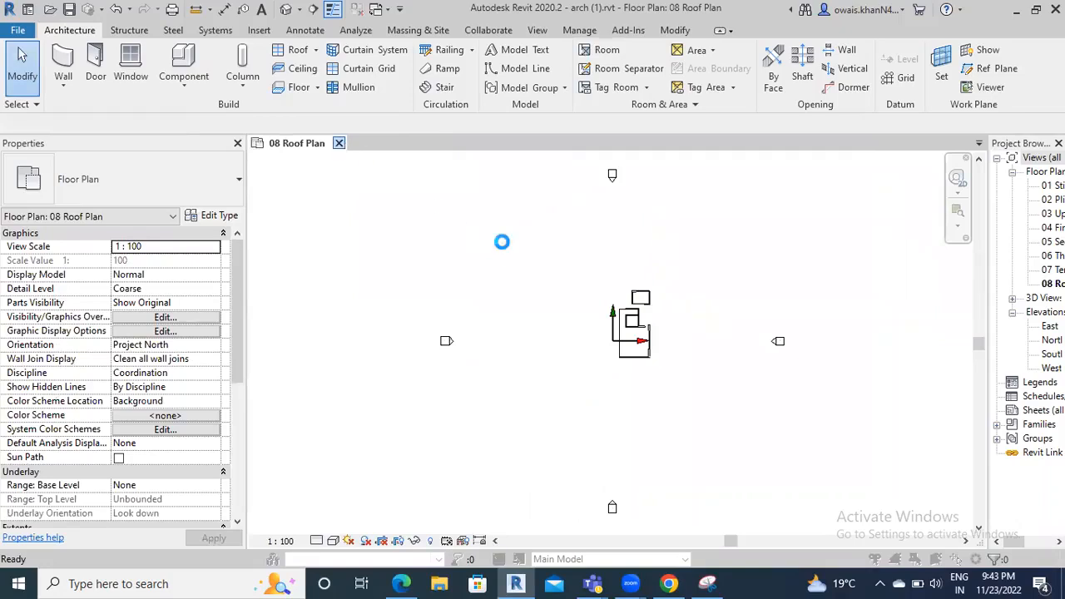
left_click(569, 295)
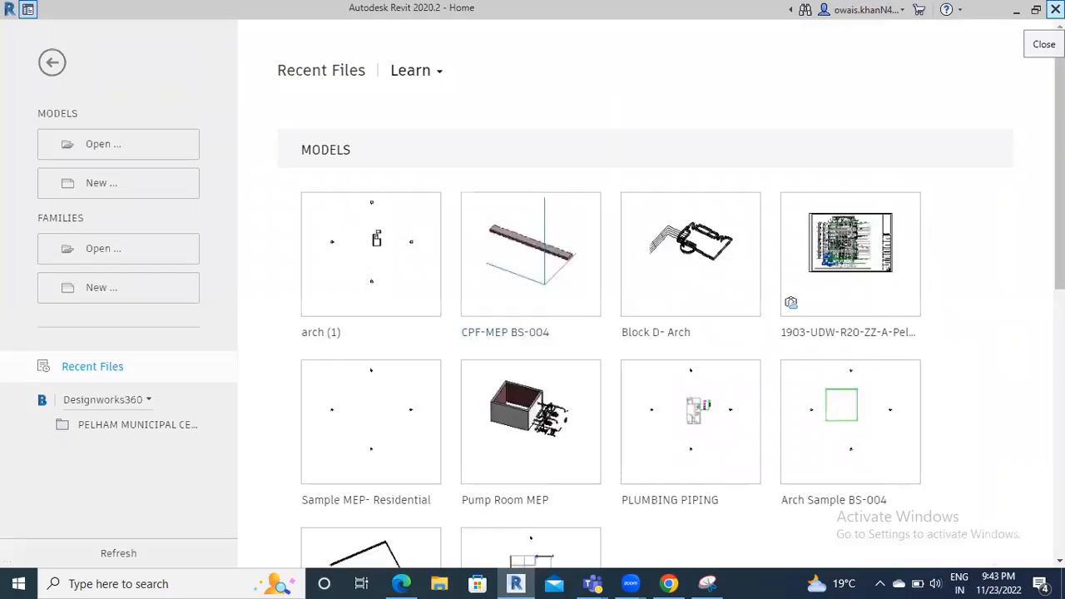
Sign out of the Autodesk account and quit Revit, closing the subscription prompt
left_click(864, 9)
left_click(884, 90)
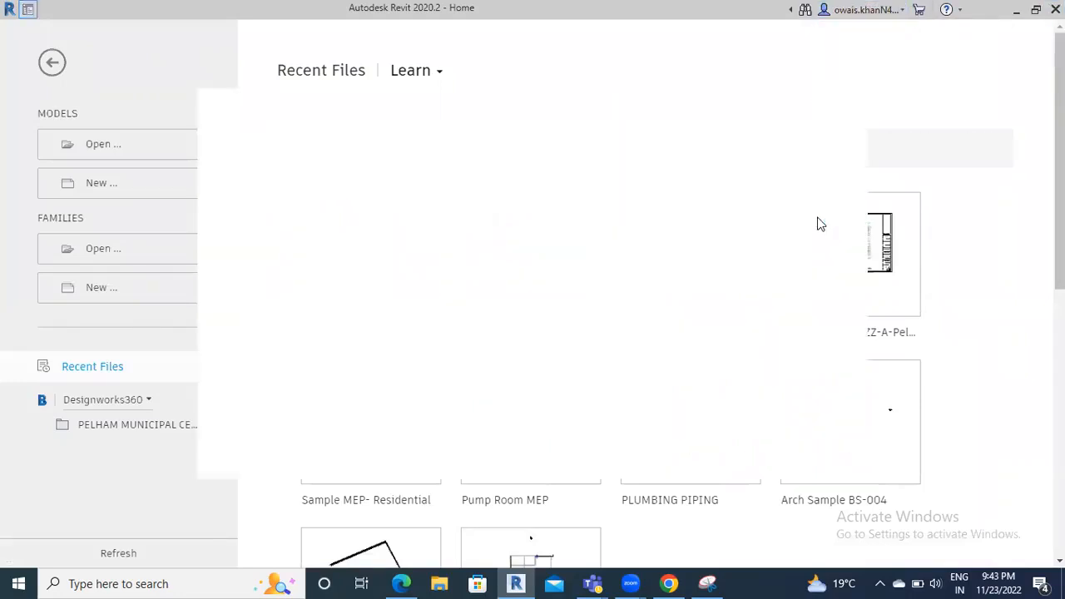
left_click(503, 307)
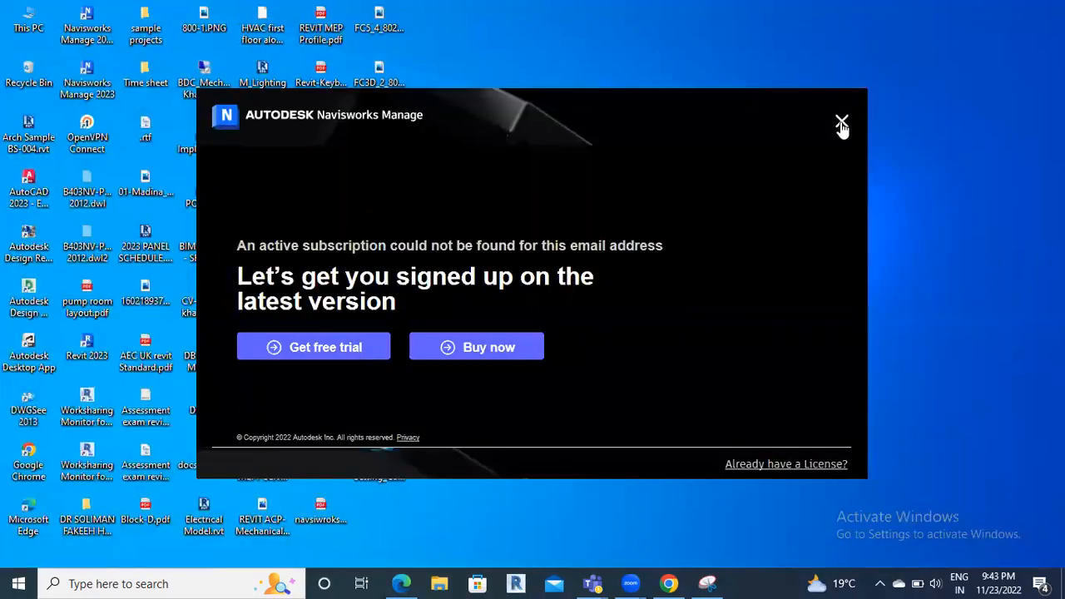
left_click(842, 125)
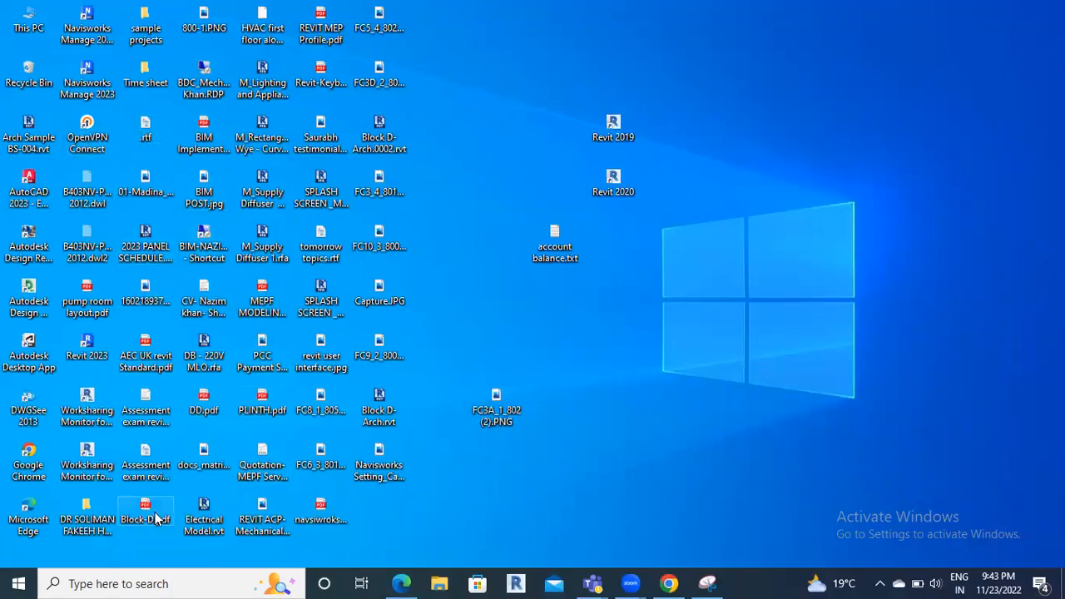
Find Revit 2020 through the taskbar search and launch it
left_click(229, 582)
type("revi")
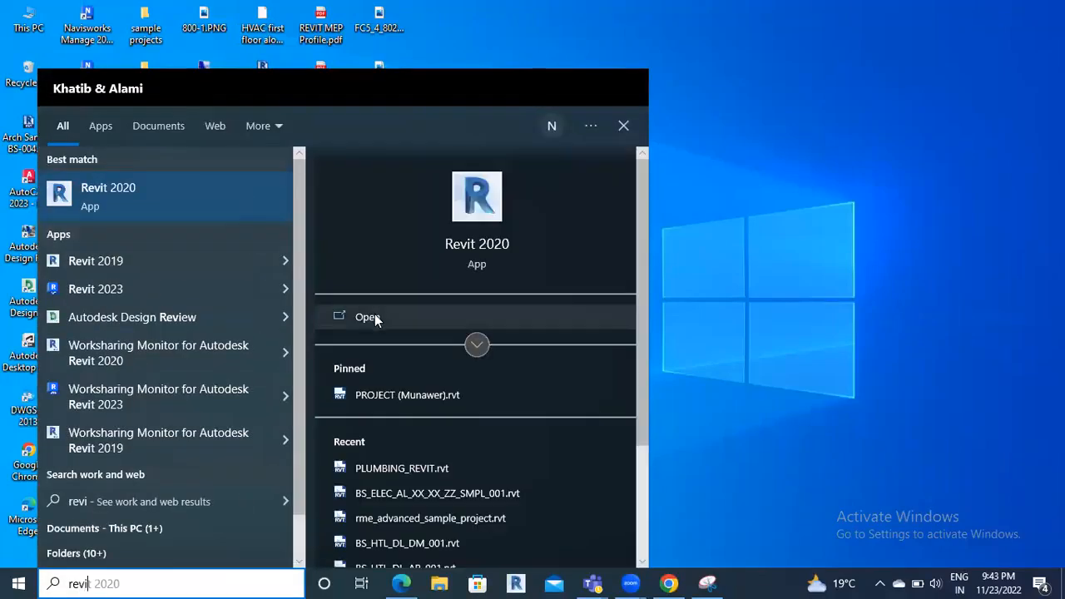
left_click(374, 316)
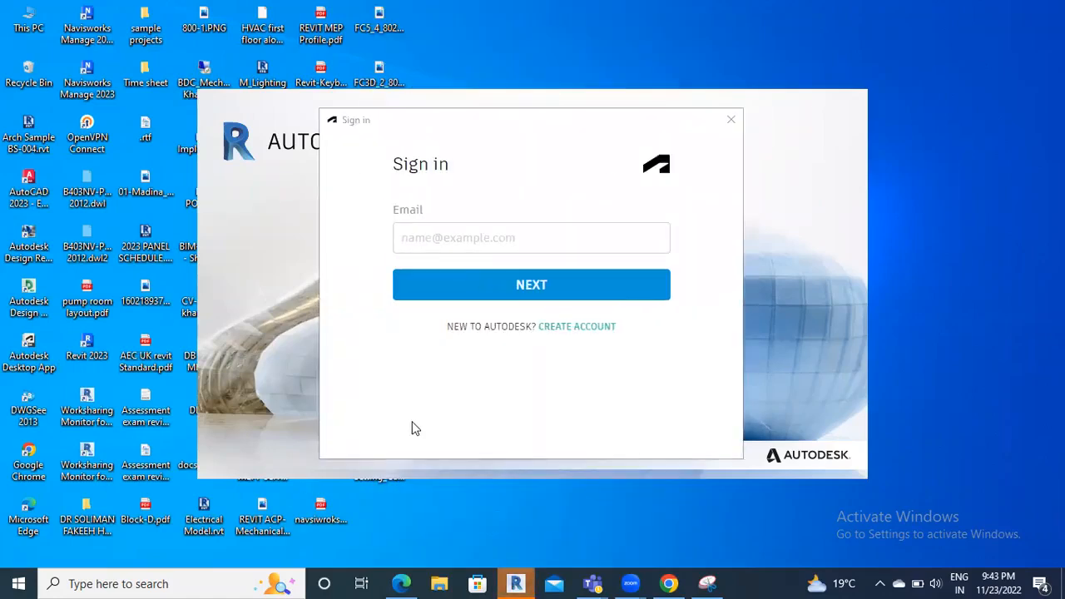
Sign in with the Autodesk account e-mail and password, correcting a typo in the e-mail
left_click(525, 238)
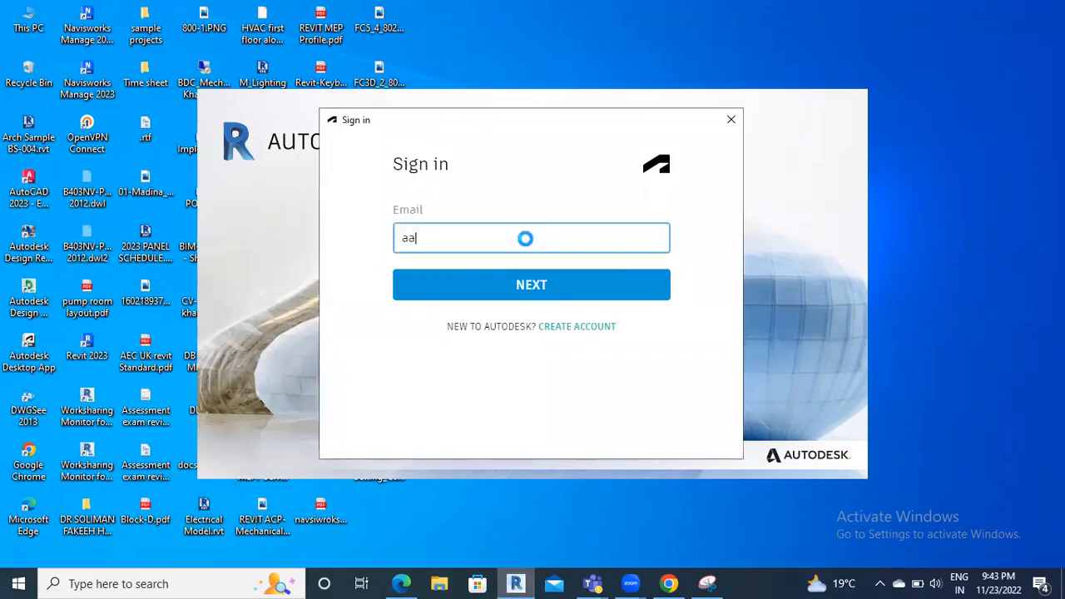
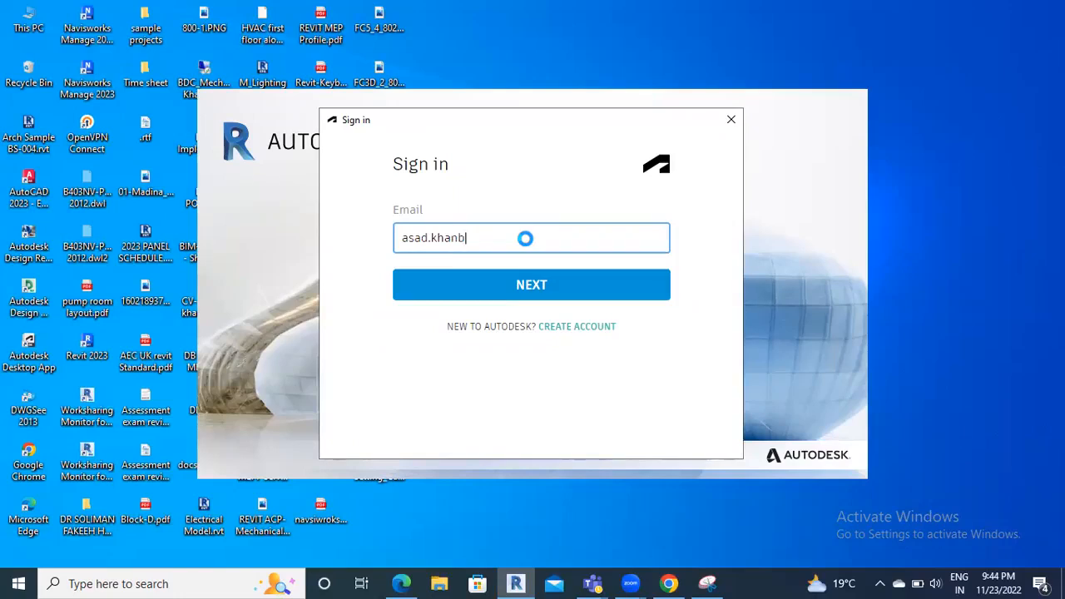
key("Return")
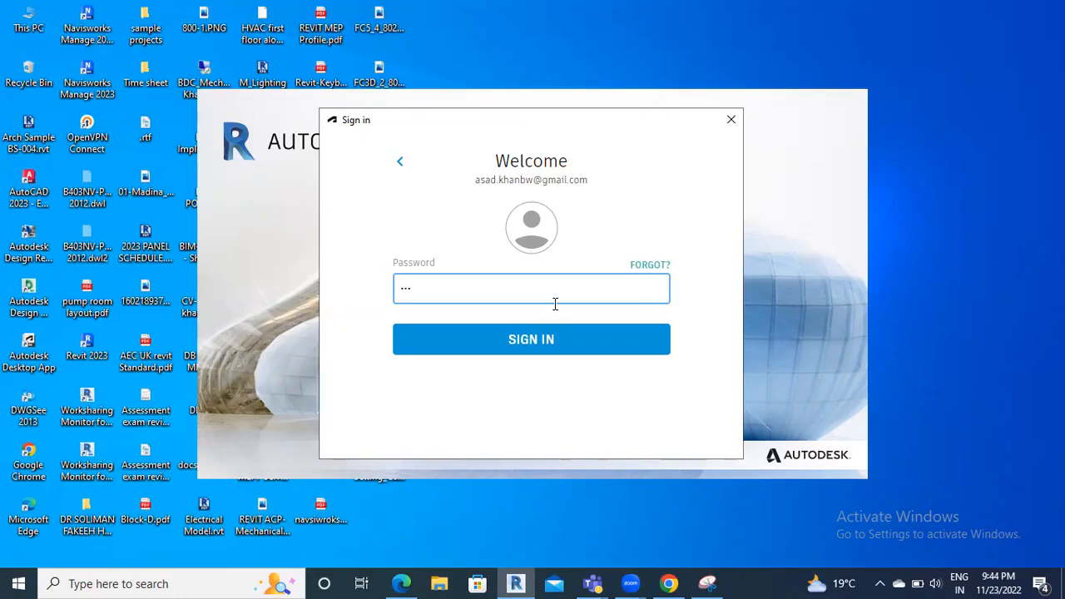
type("*")
left_click(547, 351)
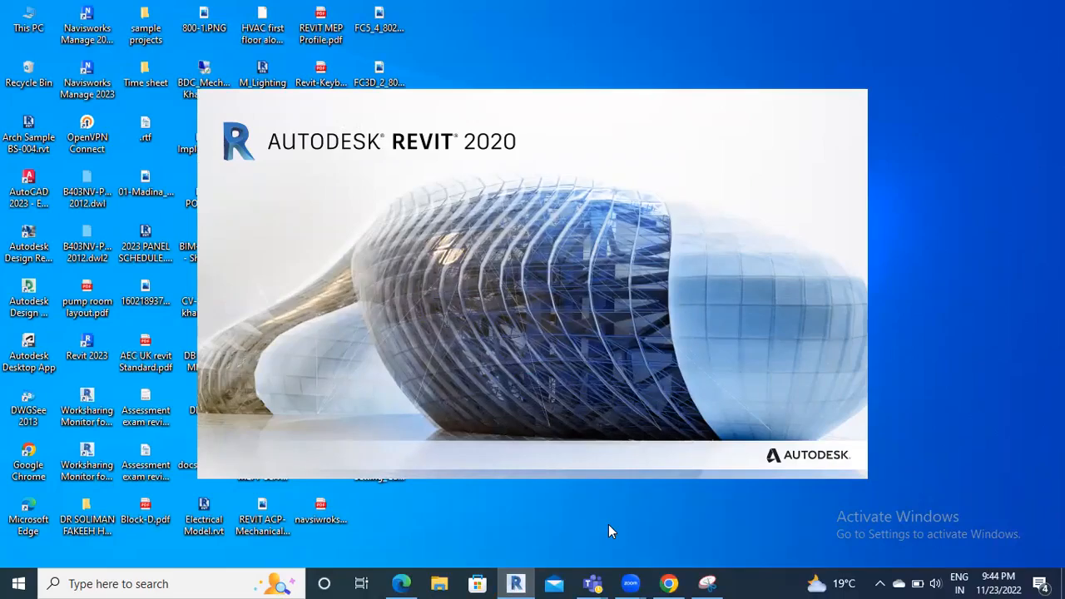
Launch Navisworks Manage 2023 from the Start menu's Autodesk group
left_click(7, 580)
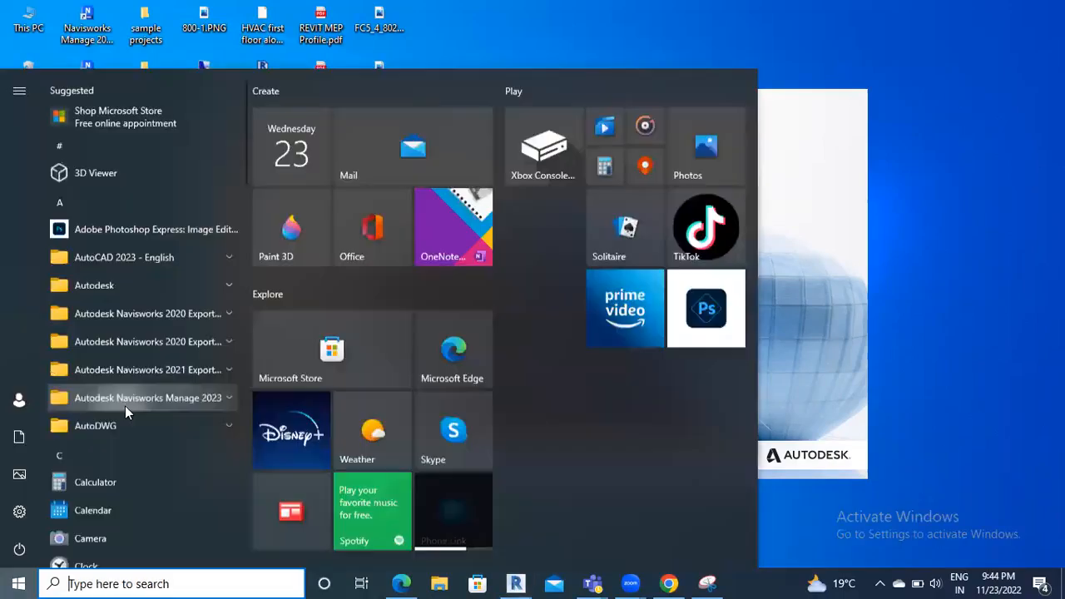
left_click(189, 403)
left_click(146, 456)
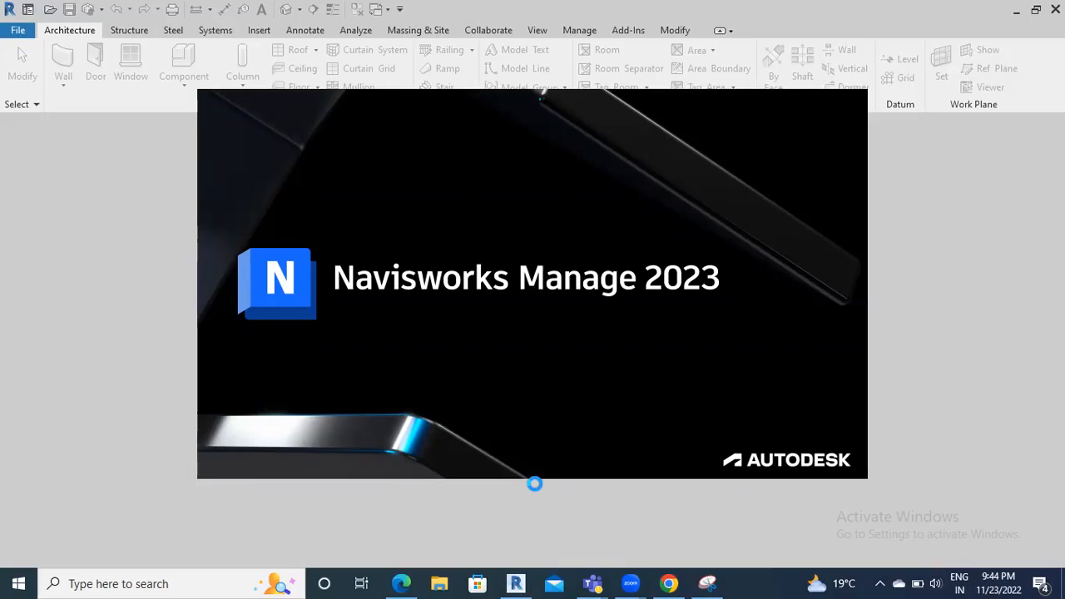
Maximize the new Navisworks window, then minimize it to reveal Revit's home page
left_click(521, 576)
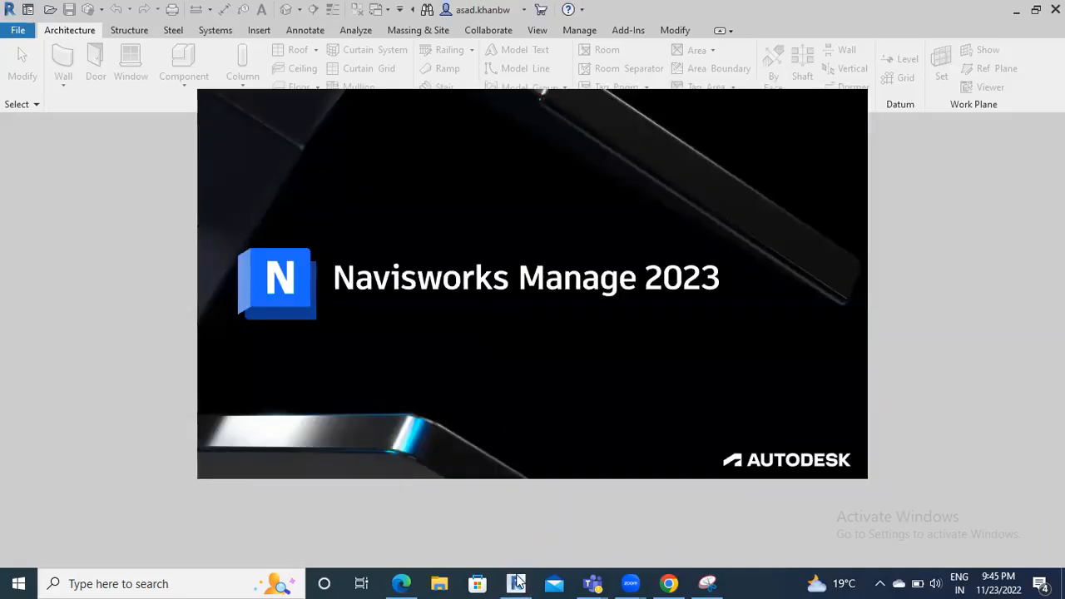
mouse_move(516, 582)
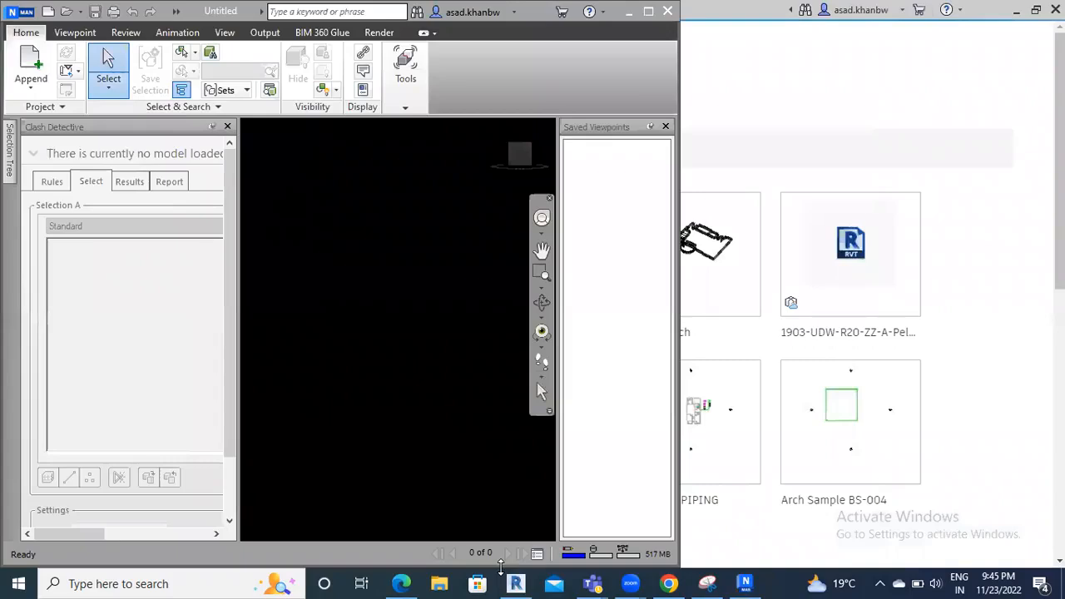
left_click(650, 21)
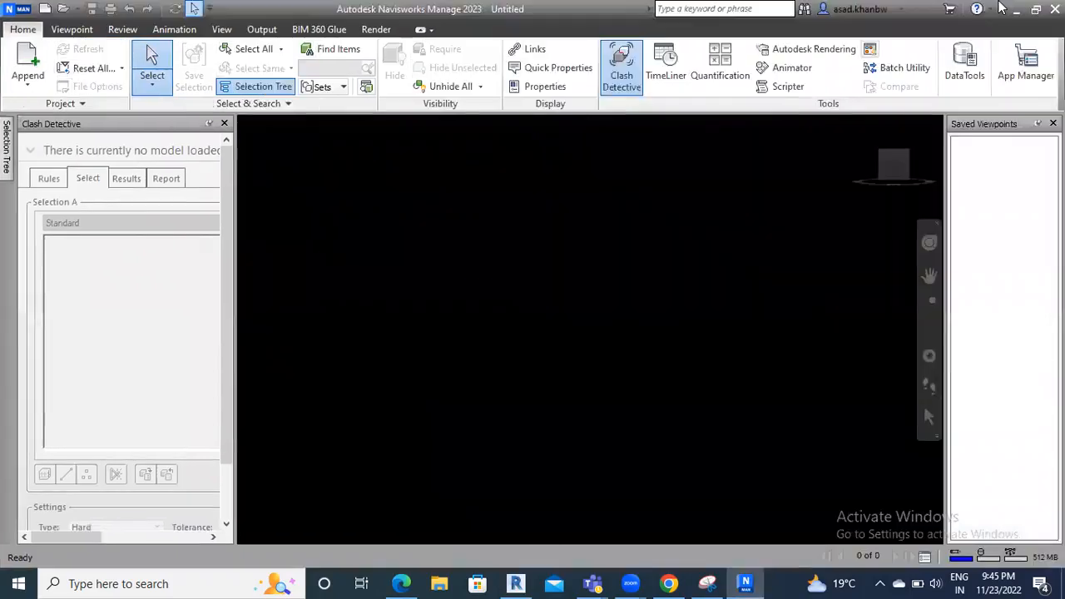
left_click(1016, 9)
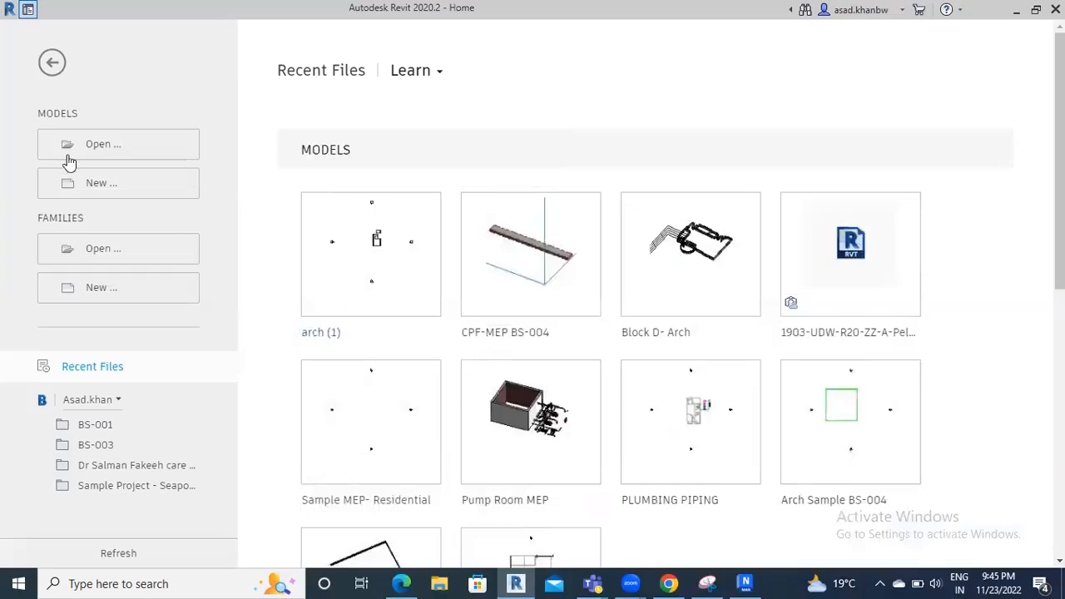
Browse from drive D: through Projects to the PLUMBING-Revit folder and select PLUMBING_REVIT (1).rvt
left_click(142, 151)
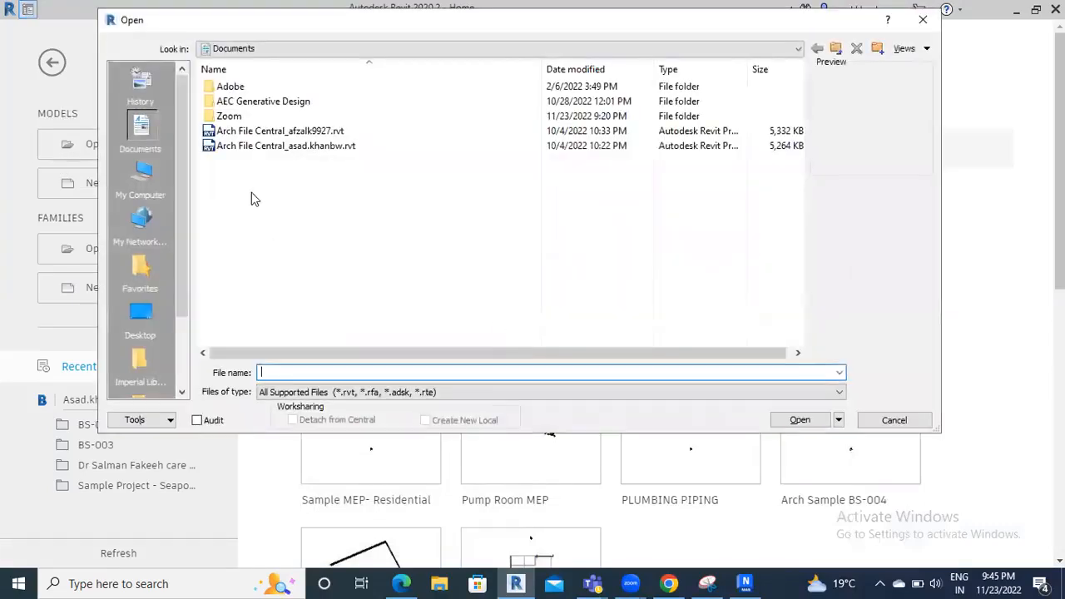
left_click(147, 169)
double_click(279, 243)
scroll(295, 233, "down", 3)
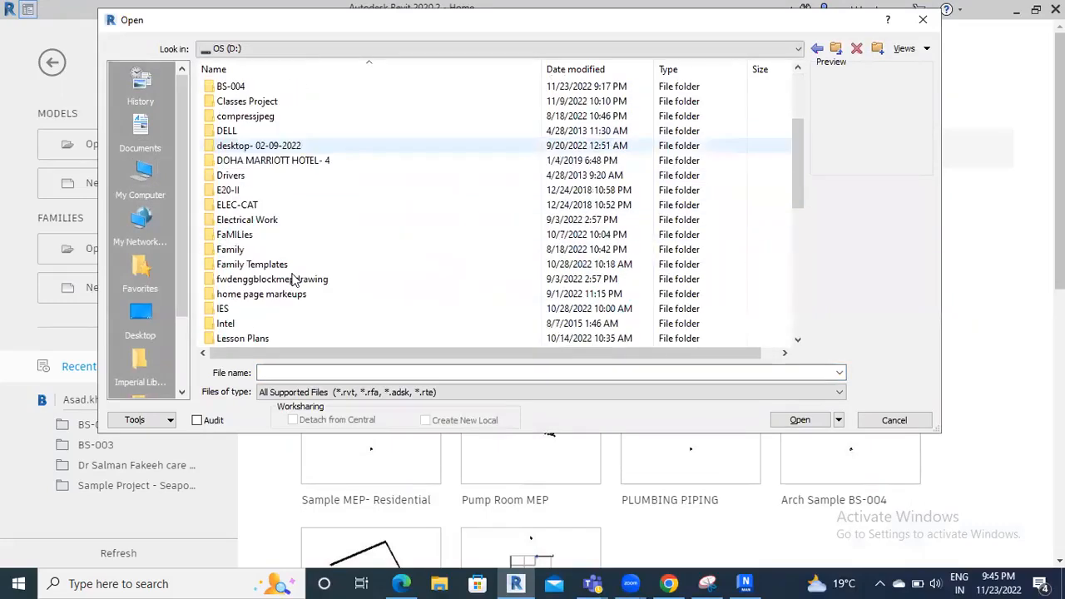
scroll(293, 281, "down", 5)
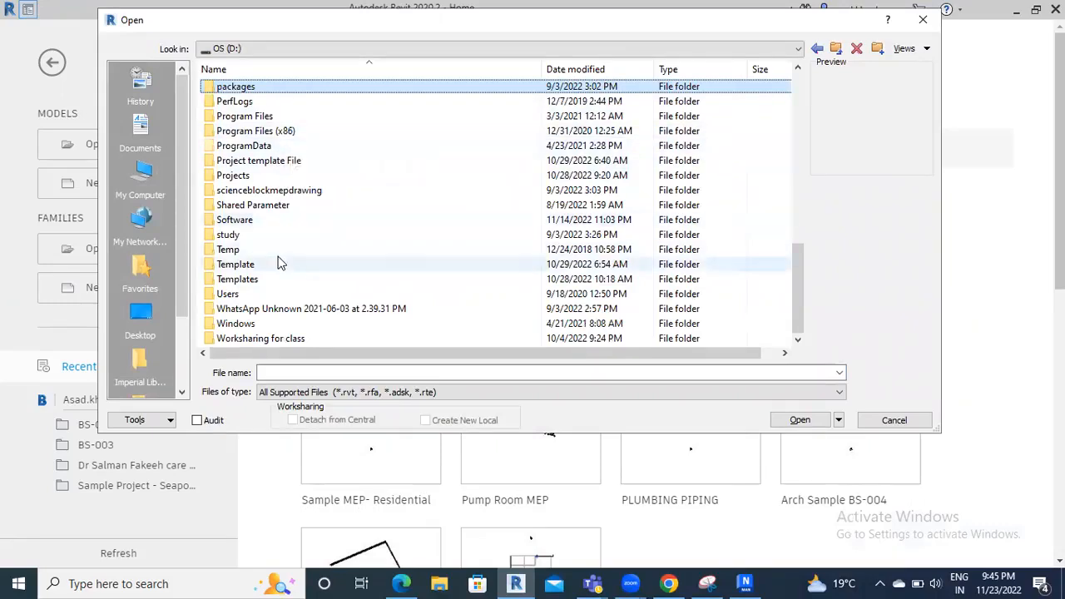
double_click(252, 177)
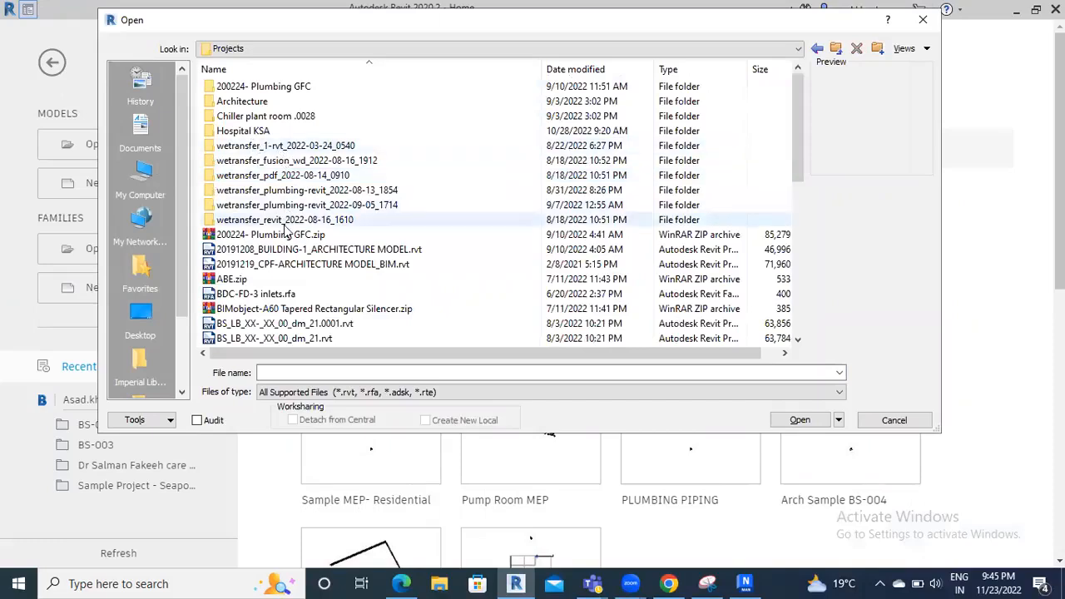
double_click(297, 206)
left_click(272, 87)
double_click(312, 90)
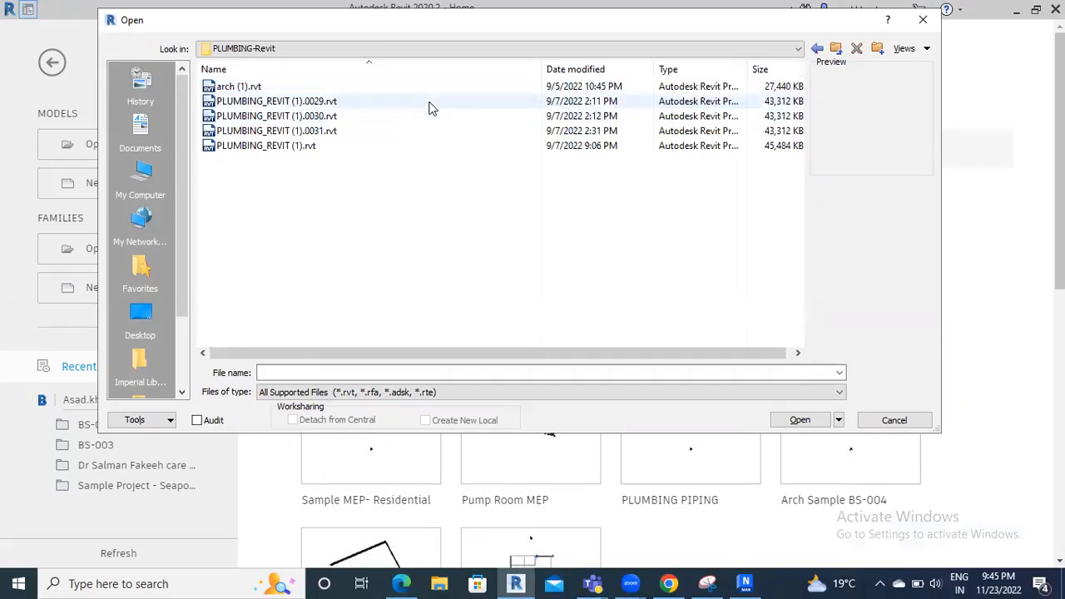
left_click(341, 147)
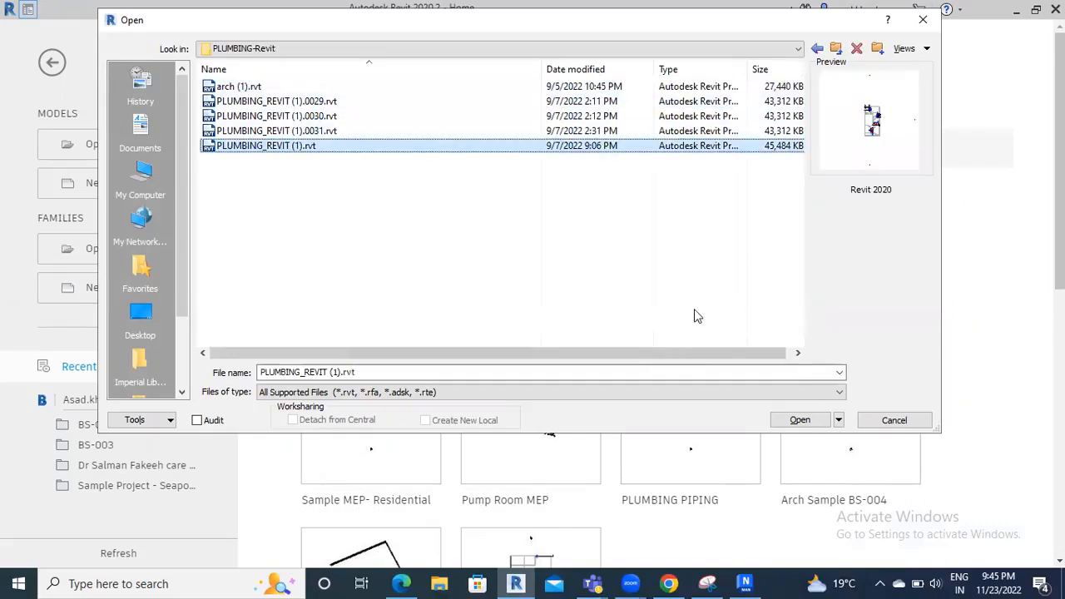
Open PLUMBING_REVIT (1).rvt, switch to the default {3D} view and turn off its Section Box
left_click(800, 421)
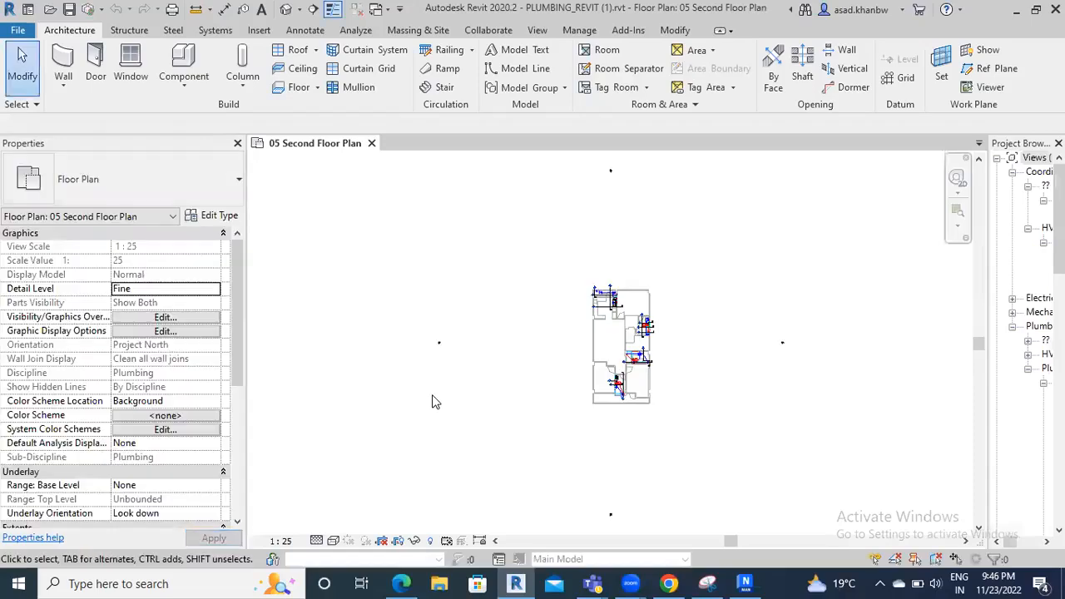
left_click(286, 9)
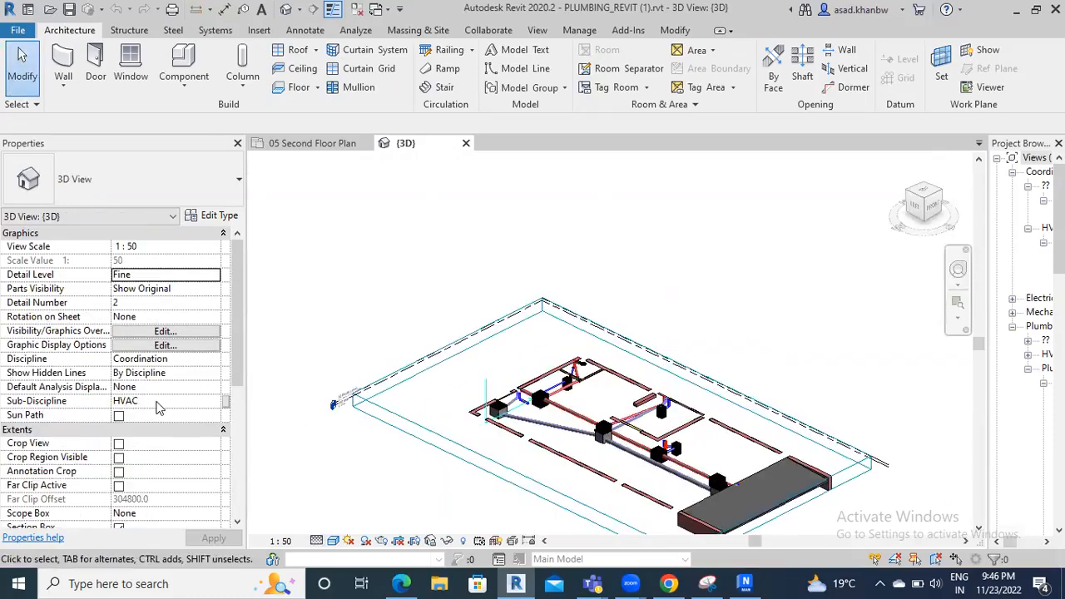
scroll(131, 507, "down", 3)
left_click(118, 458)
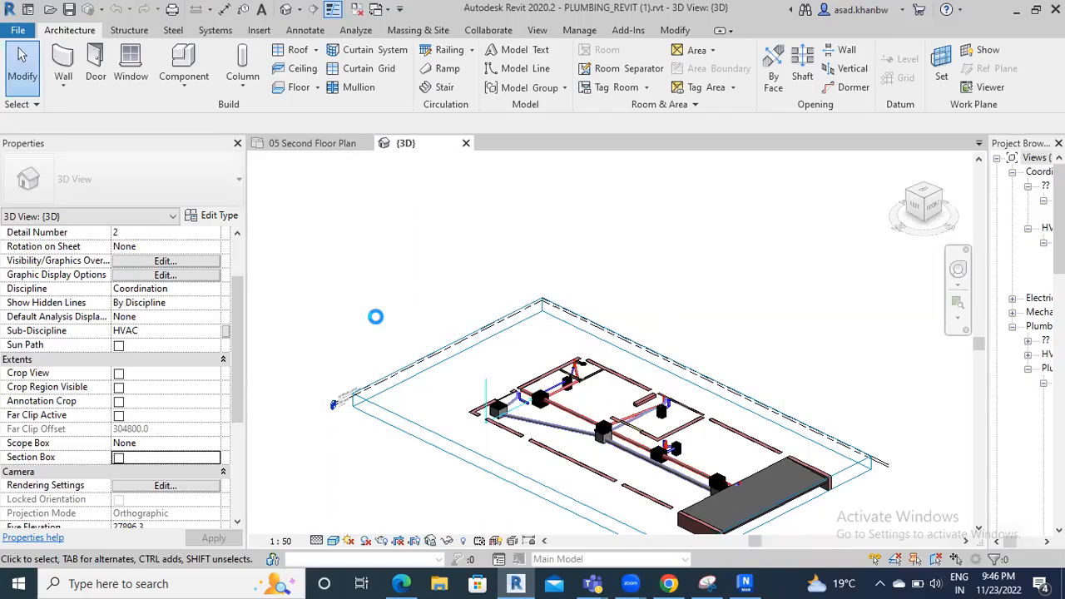
scroll(342, 430, "down", 4)
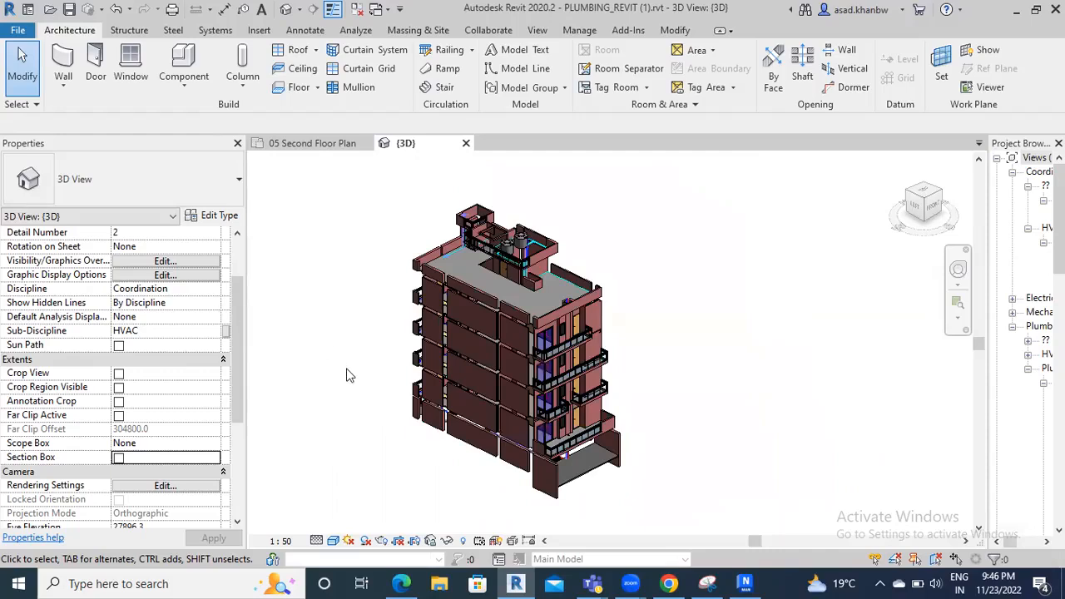
Uncheck the linked arch (1).rvt model on the Revit Links tab of Visibility/Graphics
key("v")
key("v")
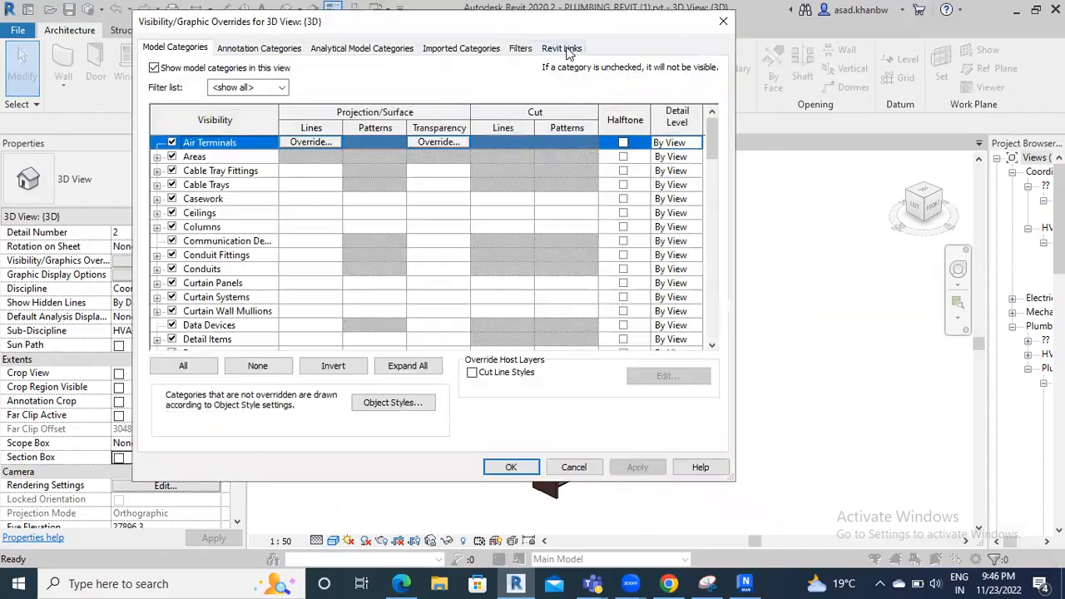
left_click(561, 48)
left_click(169, 117)
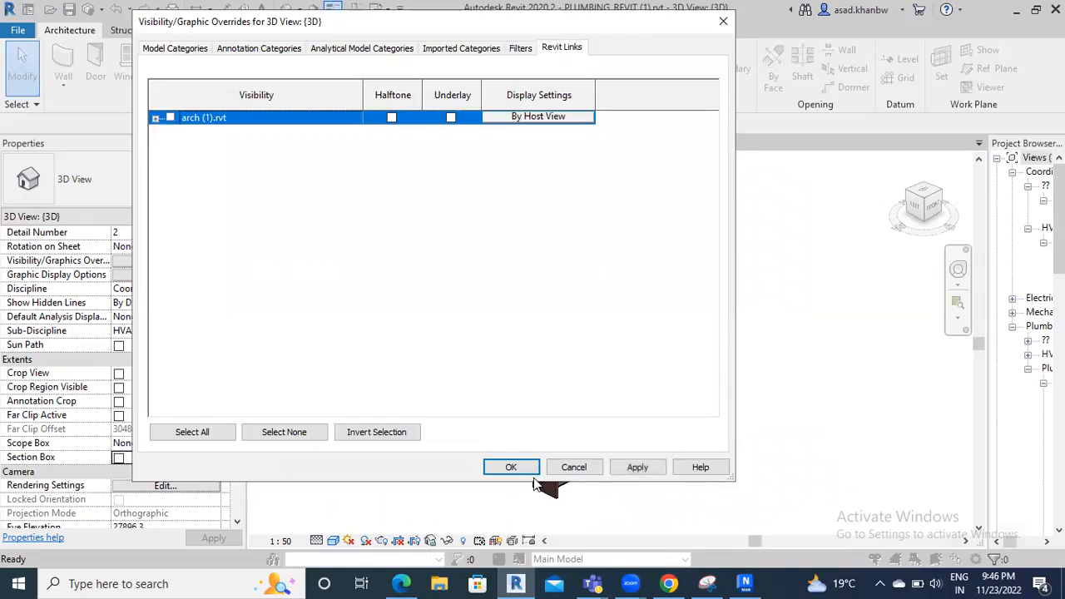
left_click(516, 468)
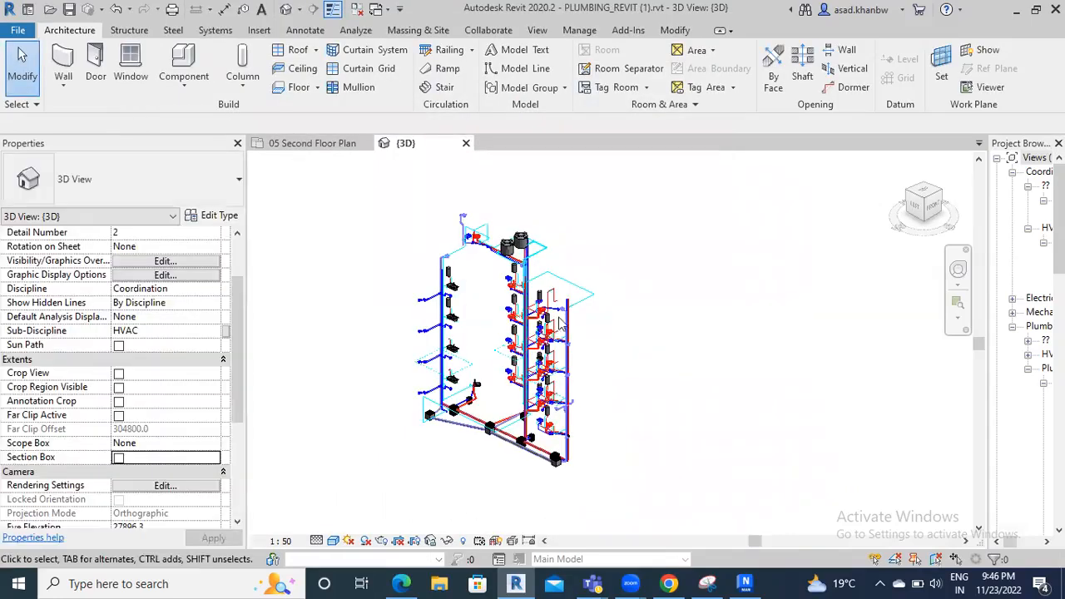
scroll(476, 389, "up", 1)
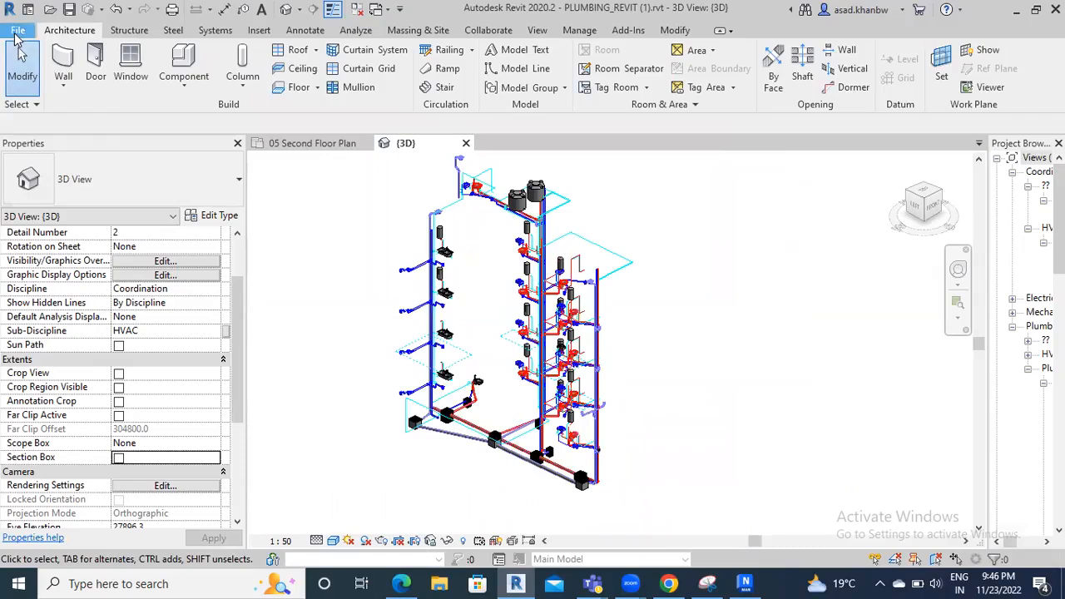
left_click(16, 31)
left_click(707, 333)
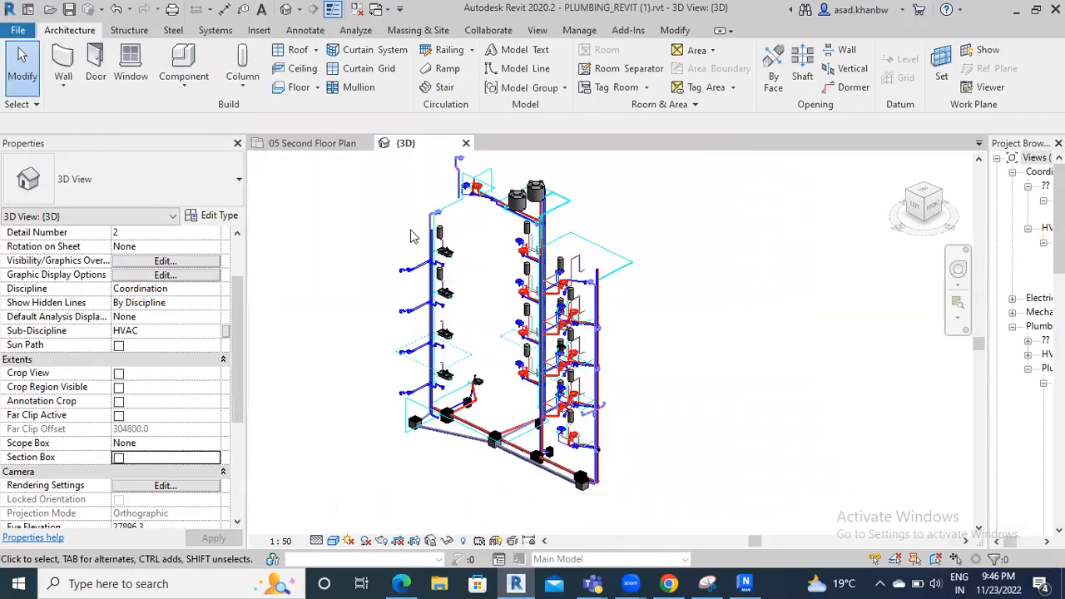
scroll(449, 215, "up", 2)
scroll(449, 215, "up", 5)
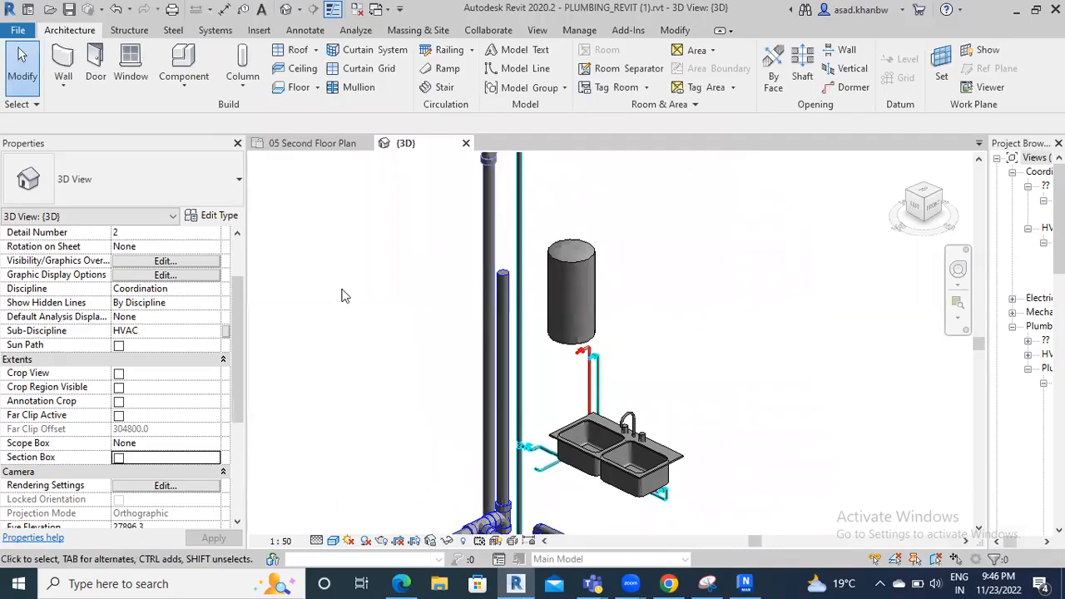
scroll(160, 386, "down", 5)
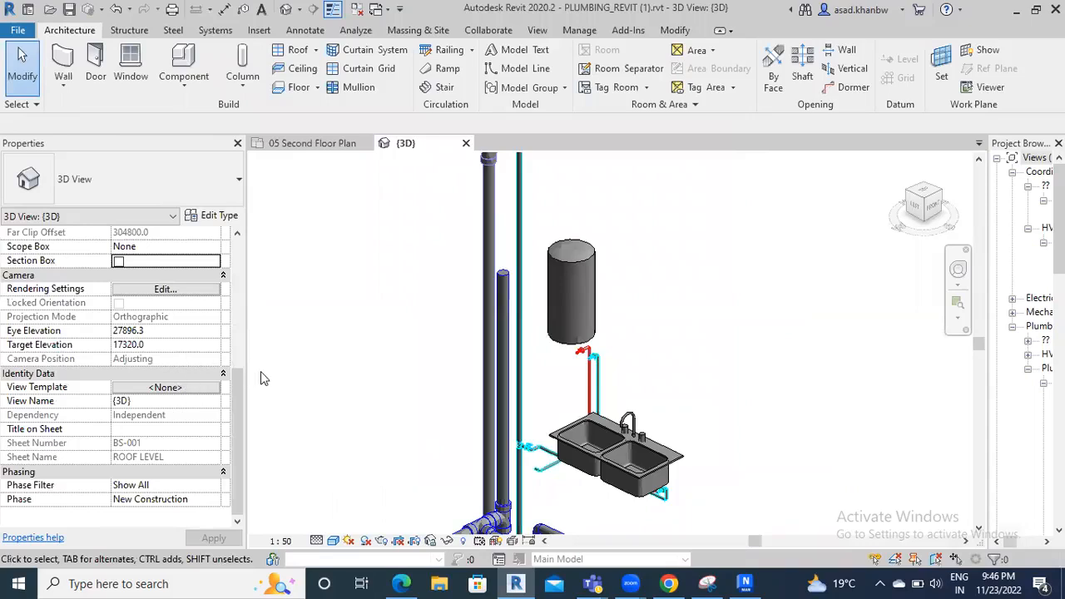
scroll(261, 371, "up", 2)
Review the Pipe Fittings and Pipes subcategories in Visibility/Graphics, then close without changes
key("v")
key("v")
left_click(219, 286)
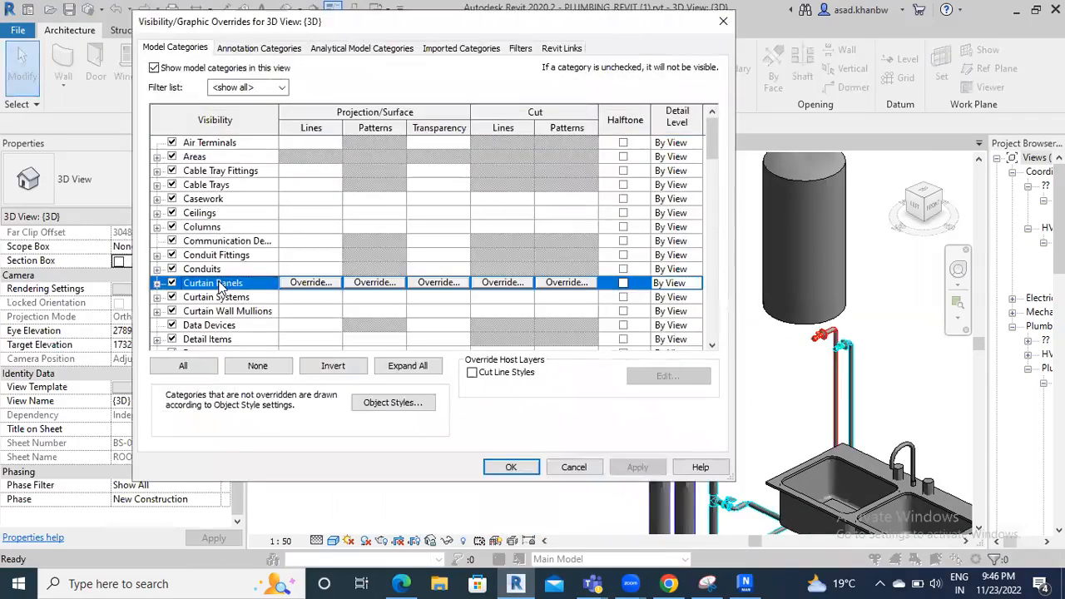
key("p")
scroll(200, 325, "down", 1)
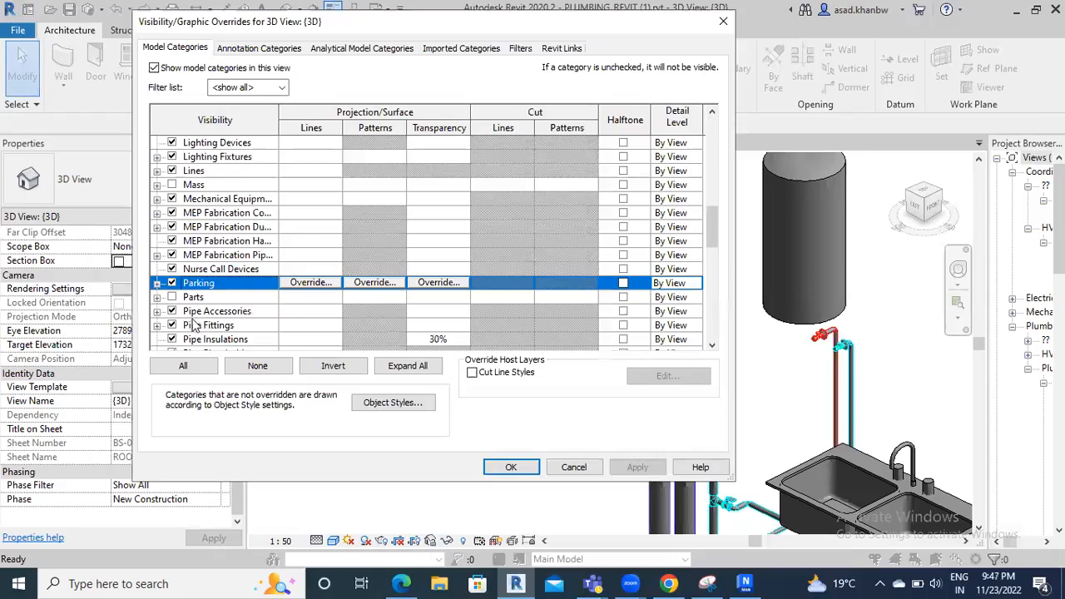
scroll(173, 310, "down", 1)
left_click(158, 283)
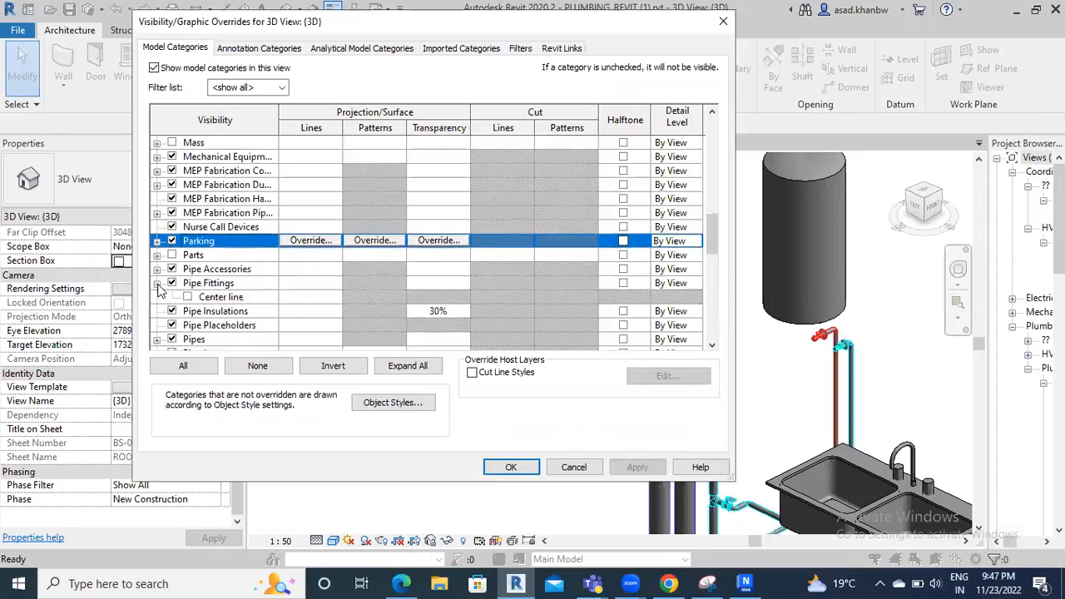
scroll(162, 287, "down", 1)
scroll(188, 271, "down", 1)
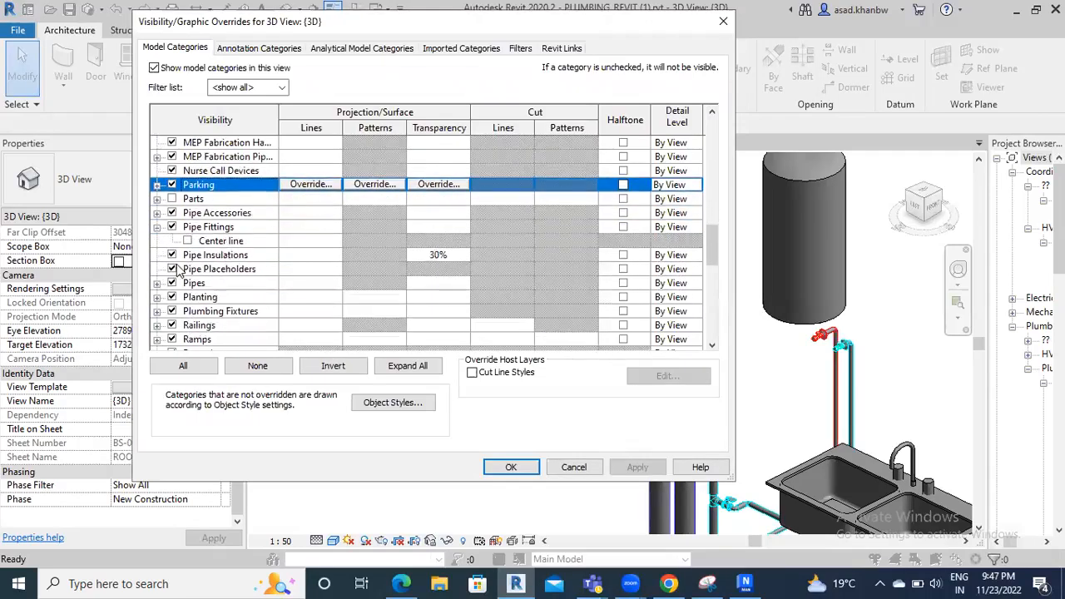
left_click(157, 283)
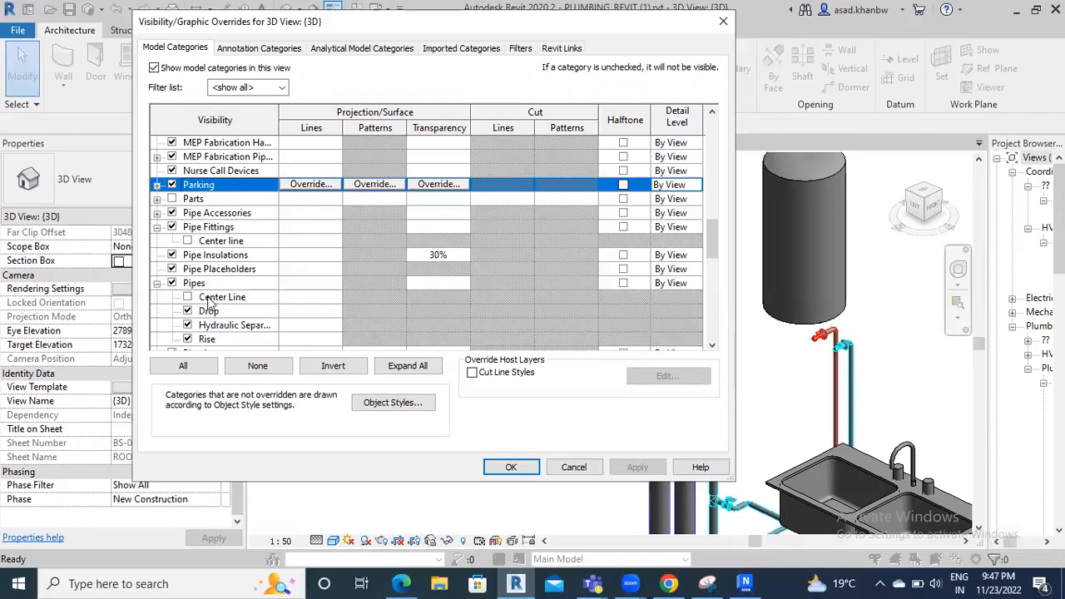
scroll(206, 298, "up", 1)
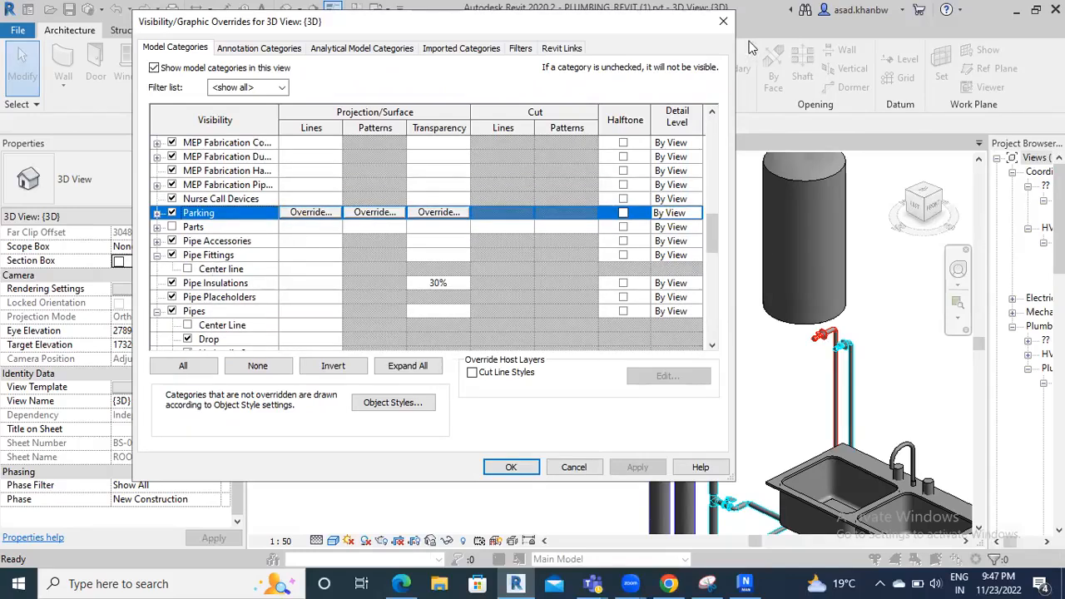
left_click(723, 21)
scroll(376, 261, "down", 2)
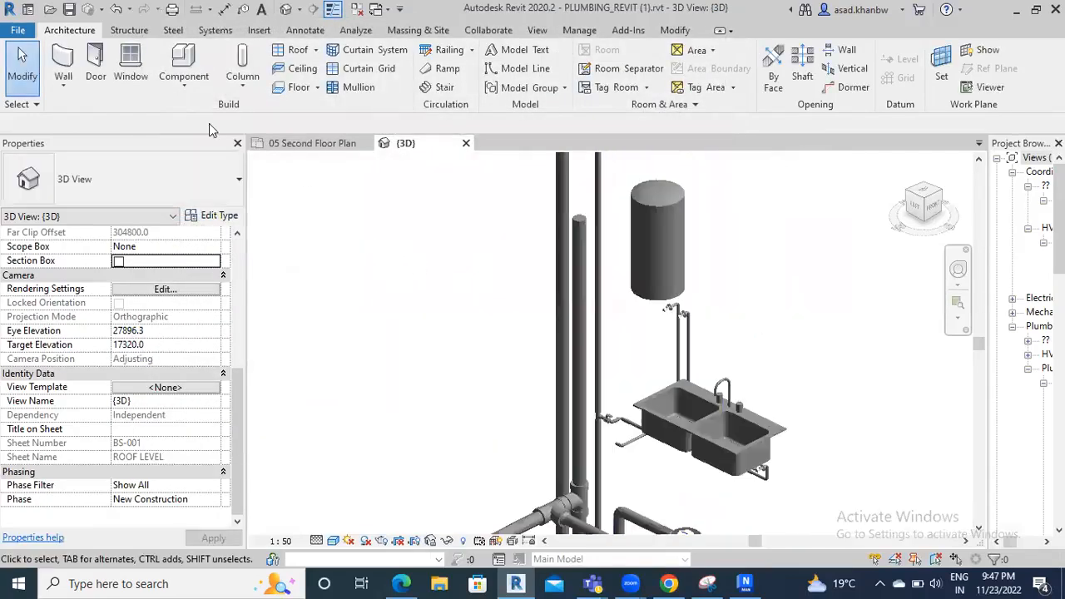
Start the NWC export with linked-file conversion enabled, saving PLUMBING_REVIT (1).nwc to the Desktop
left_click(18, 30)
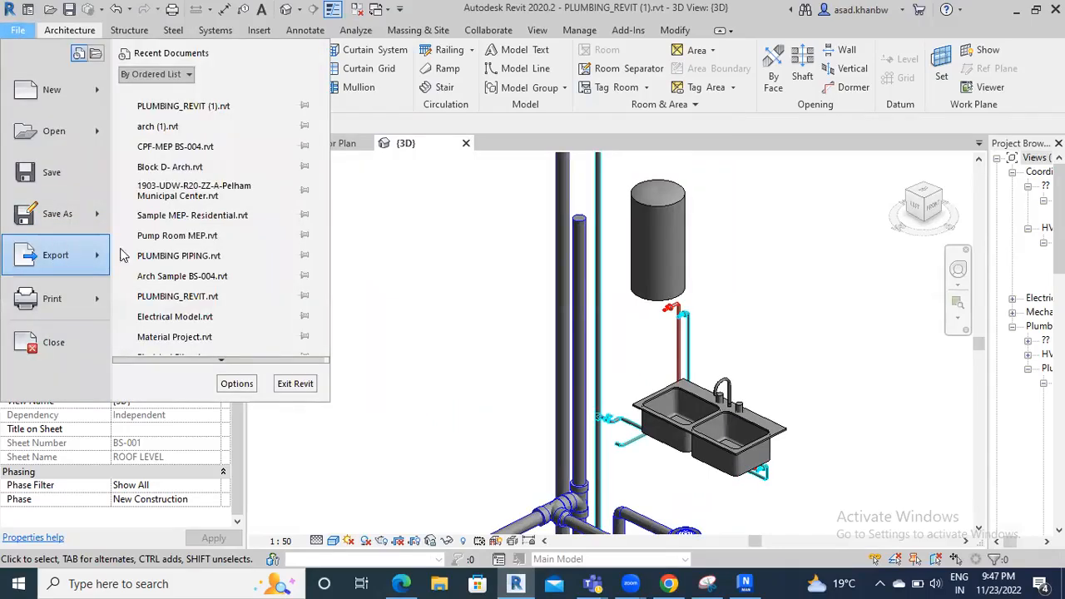
left_click(393, 292)
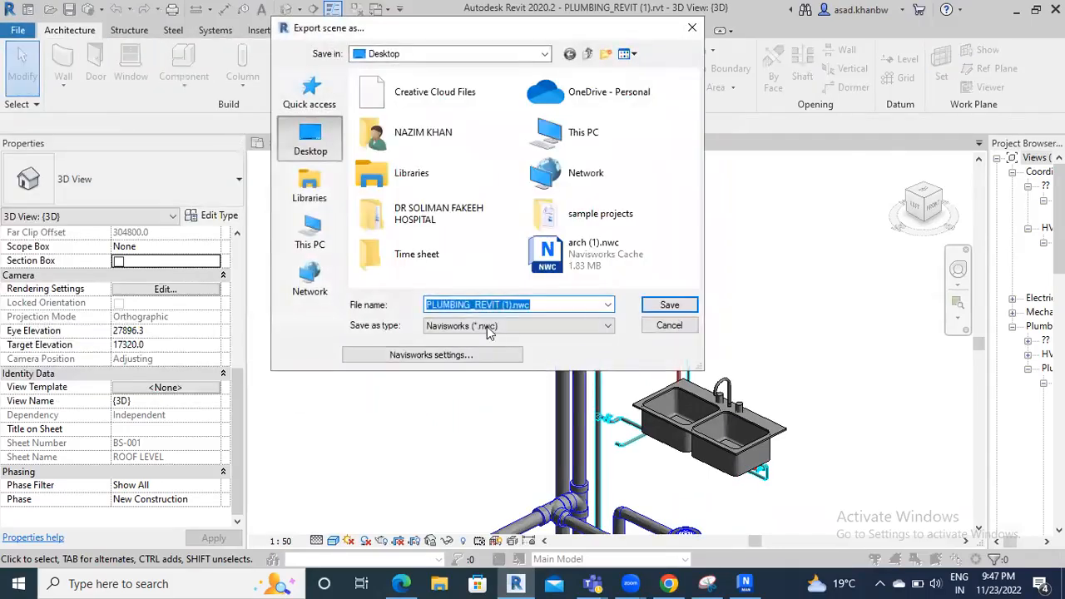
left_click(468, 356)
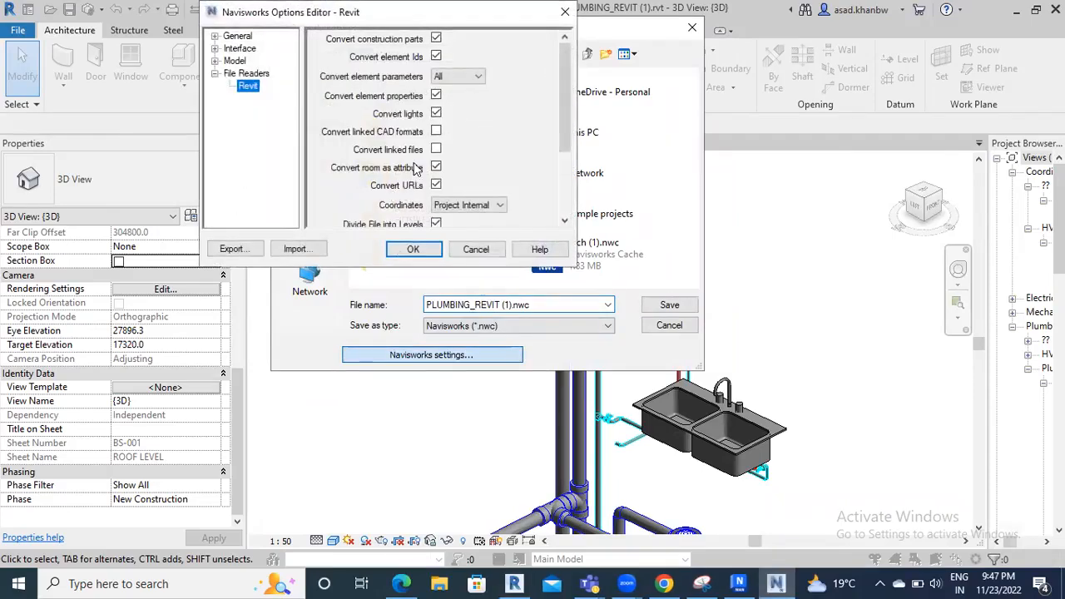
left_click(435, 150)
left_click(565, 12)
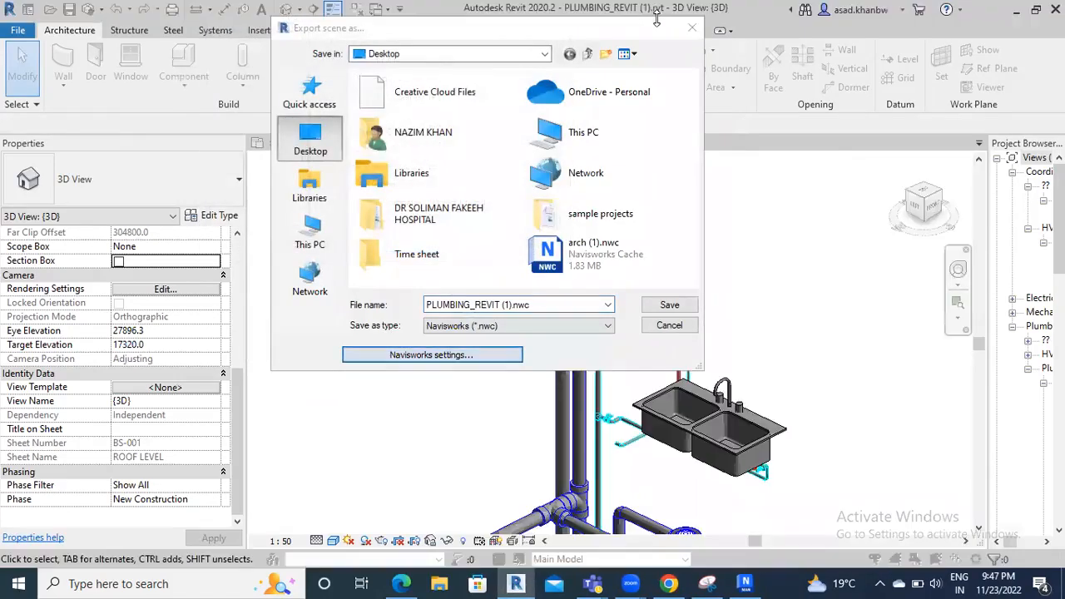